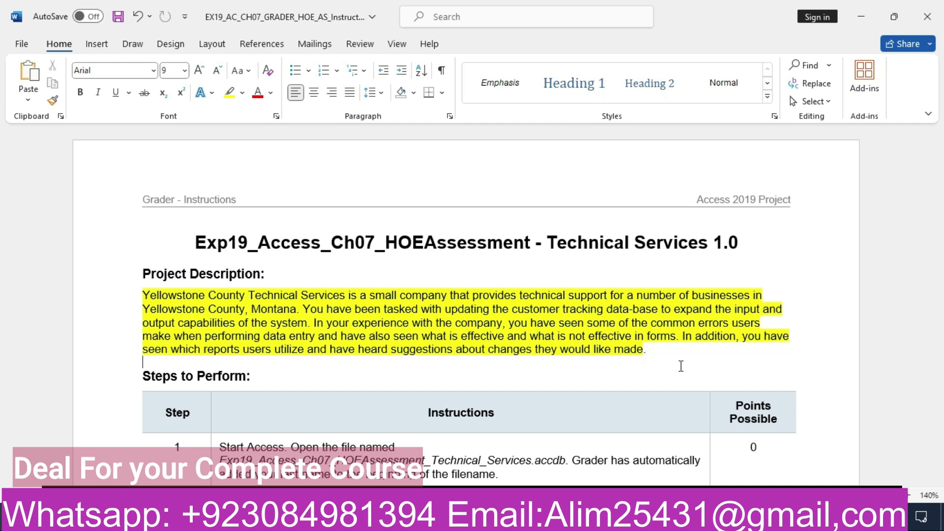
Remove the yellow highlight from the Project Description paragraph.
{"action": "left_click_drag", "start_coordinate": [141, 295], "coordinate": [654, 357]}
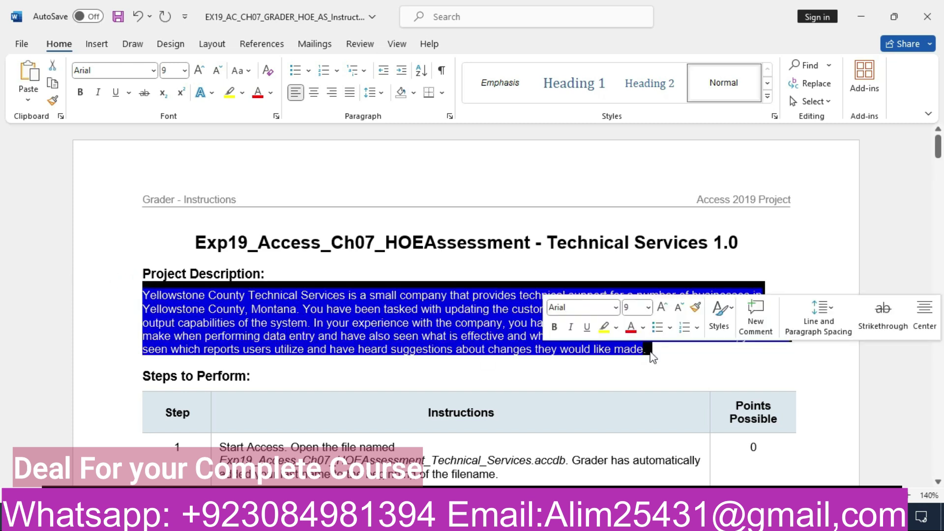
{"action": "left_click", "coordinate": [603, 329]}
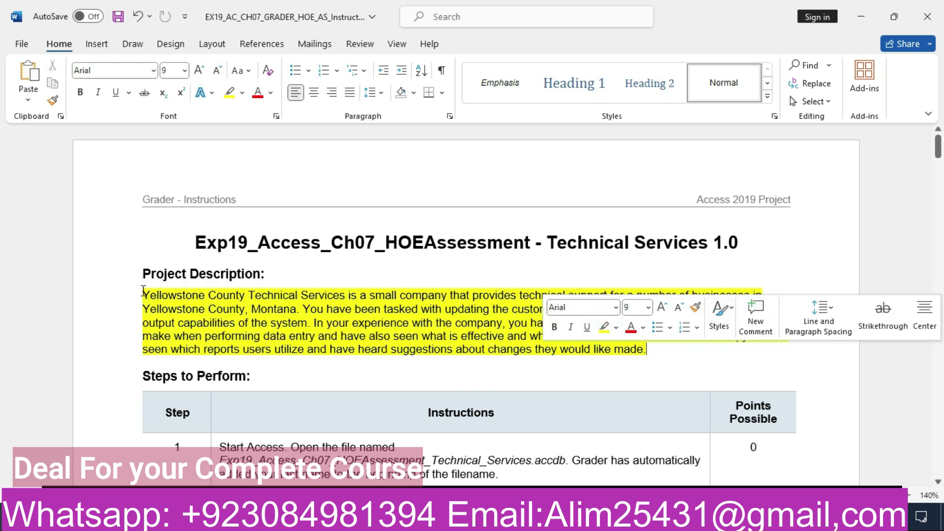
{"action": "left_click_drag", "start_coordinate": [142, 294], "coordinate": [637, 358]}
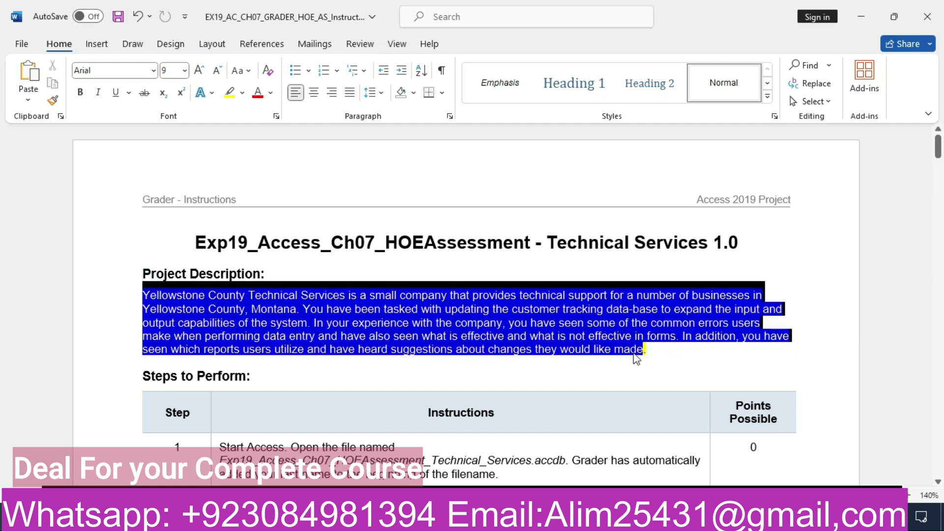
{"action": "left_click", "coordinate": [604, 329]}
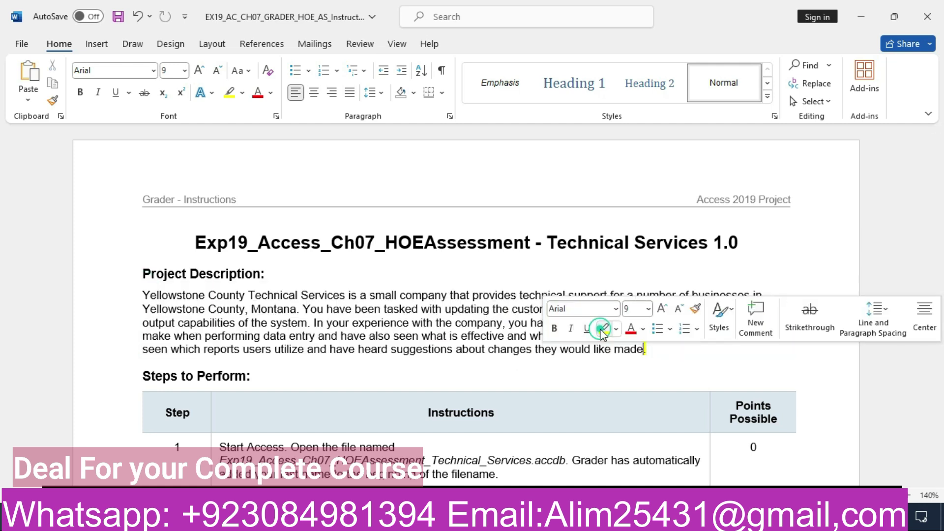
Highlight the step 1 number and its instruction text in yellow in the Steps to Perform table.
{"action": "left_click", "coordinate": [937, 484]}
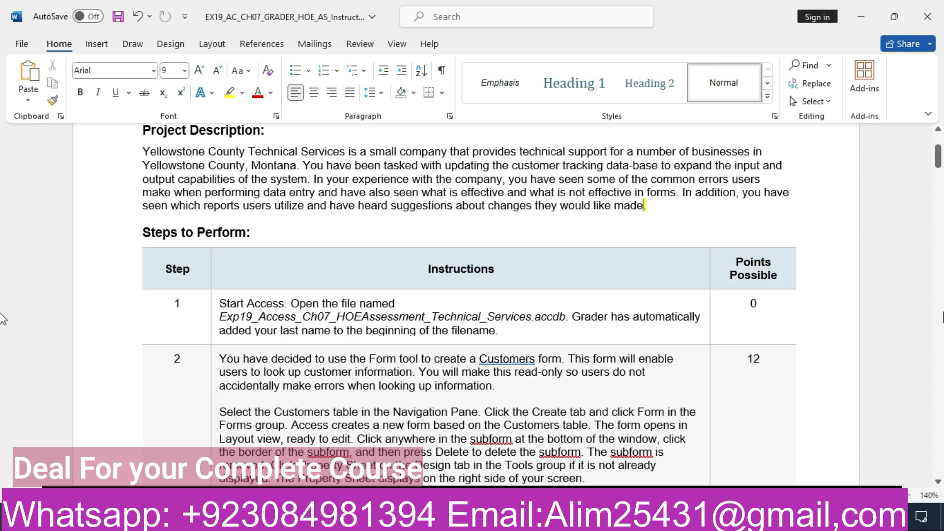
{"action": "left_click_drag", "start_coordinate": [939, 165], "coordinate": [940, 174]}
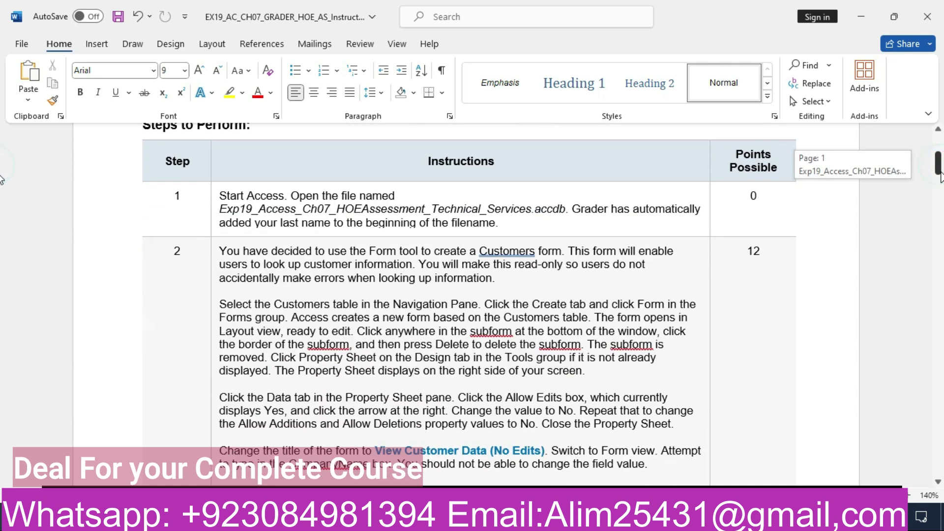
{"action": "left_click", "coordinate": [153, 199]}
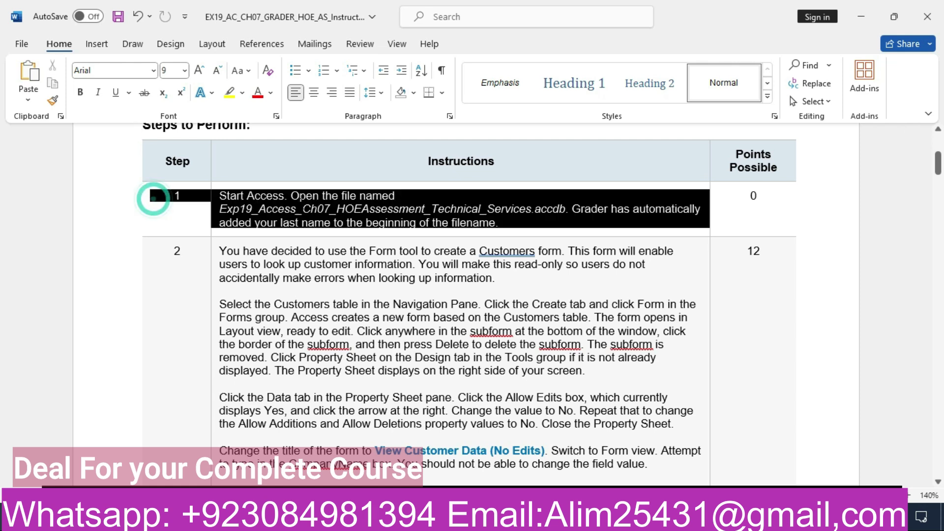
{"action": "left_click", "coordinate": [476, 185]}
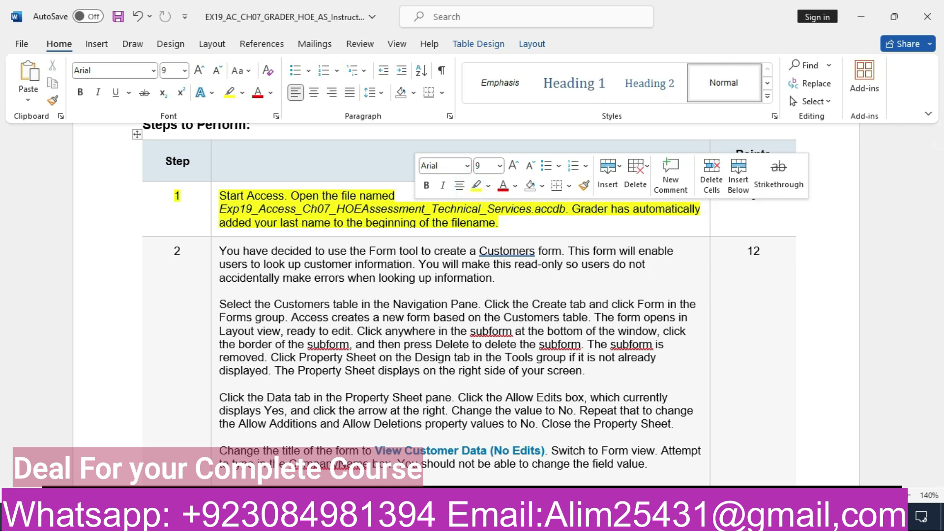
Switch to the Technical Services database in Access and enable its active content.
{"action": "key", "text": "alt+Tab"}
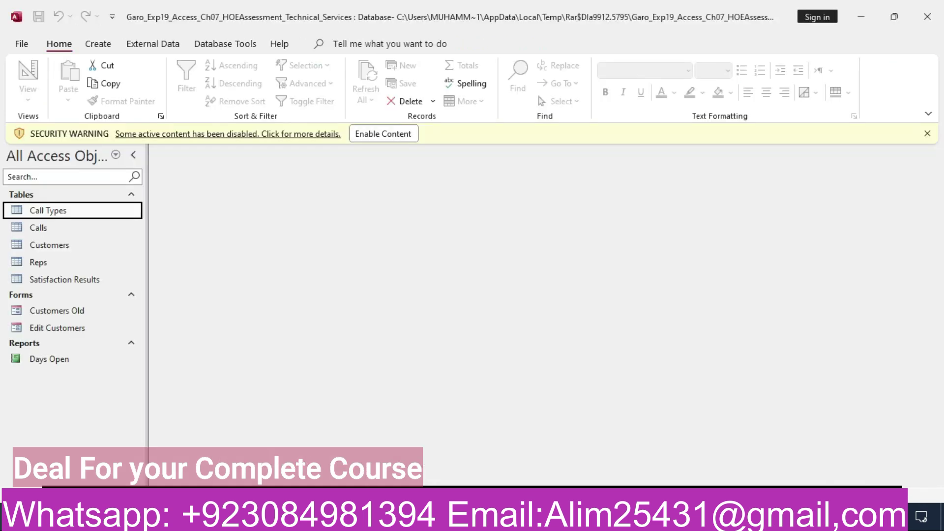
{"action": "left_click", "coordinate": [370, 138]}
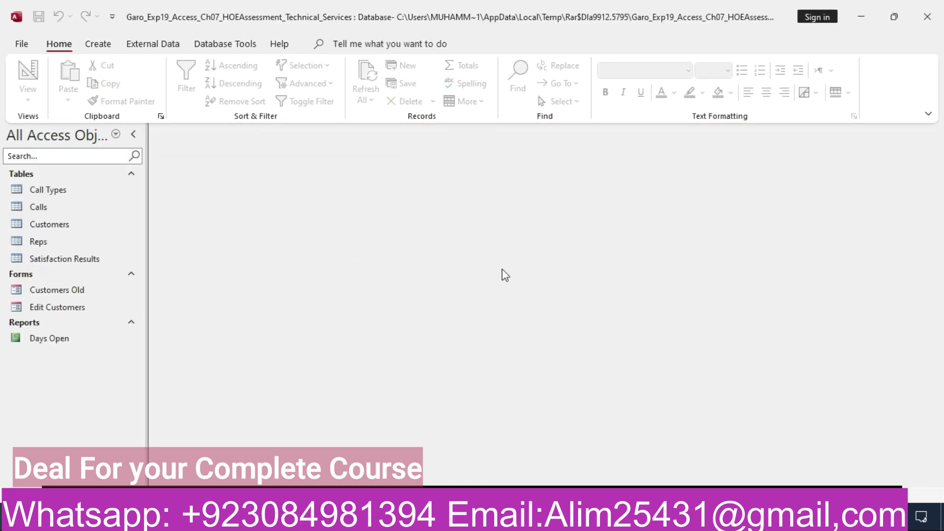
Switch back to the Word instructions and clear the yellow highlight from the whole step 1 row.
{"action": "left_click", "coordinate": [557, 517]}
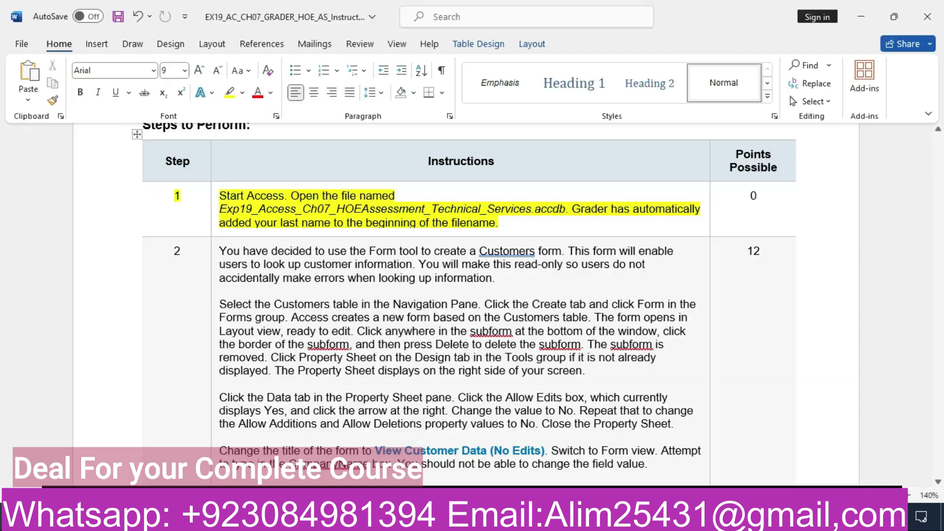
{"action": "left_click", "coordinate": [134, 206]}
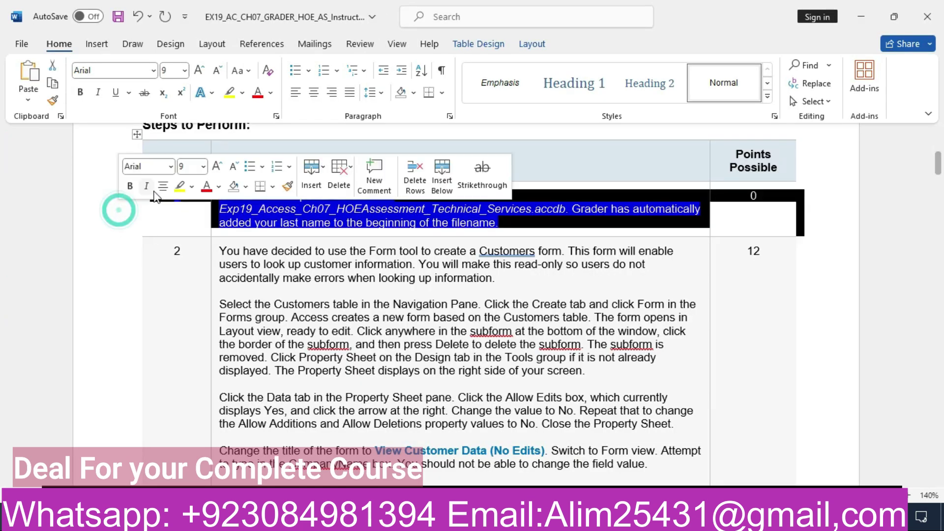
{"action": "left_click", "coordinate": [179, 187]}
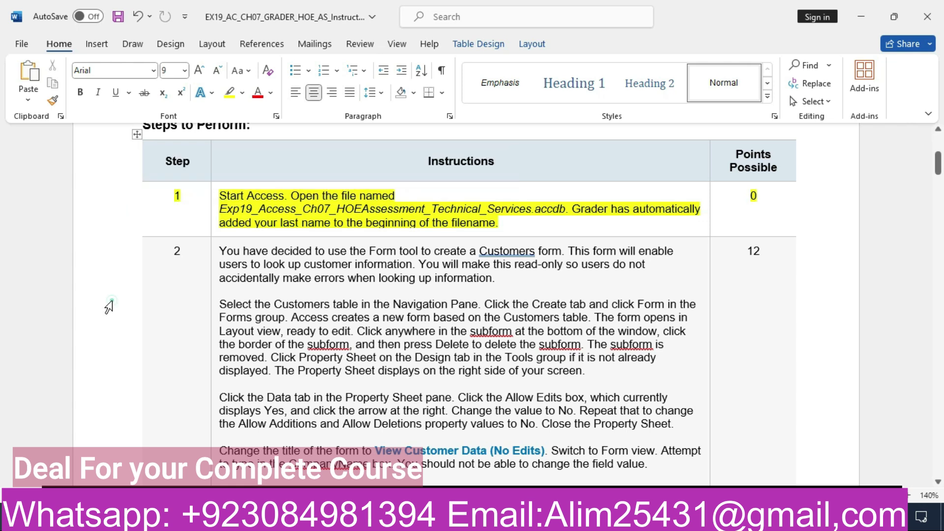
{"action": "left_click", "coordinate": [107, 303]}
{"action": "left_click", "coordinate": [121, 204]}
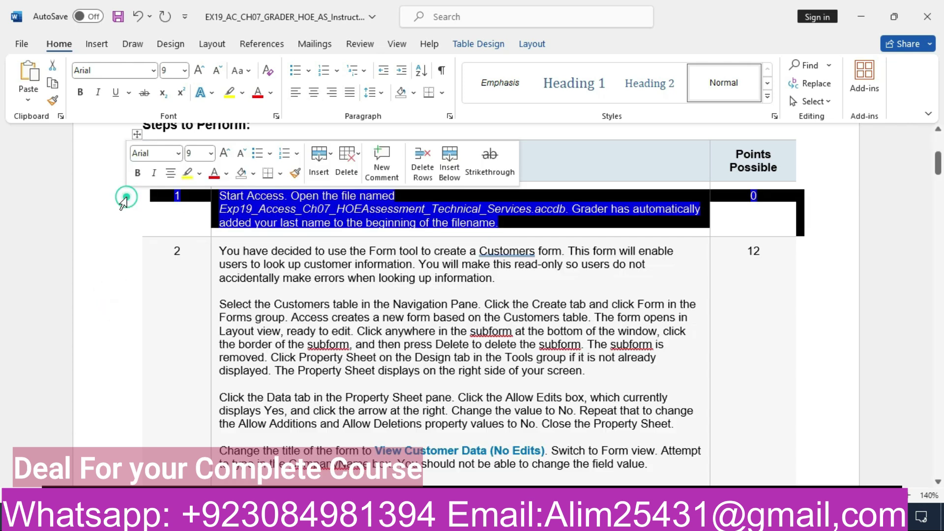
{"action": "left_click", "coordinate": [187, 173]}
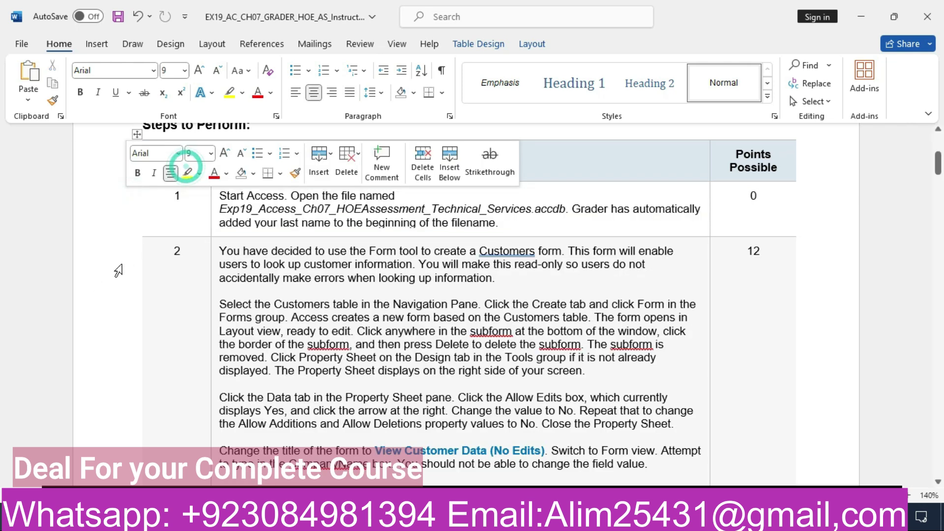
Highlight the step 2 row in yellow, and clear the highlight from its introductory paragraph about the Form tool.
{"action": "left_click", "coordinate": [120, 263]}
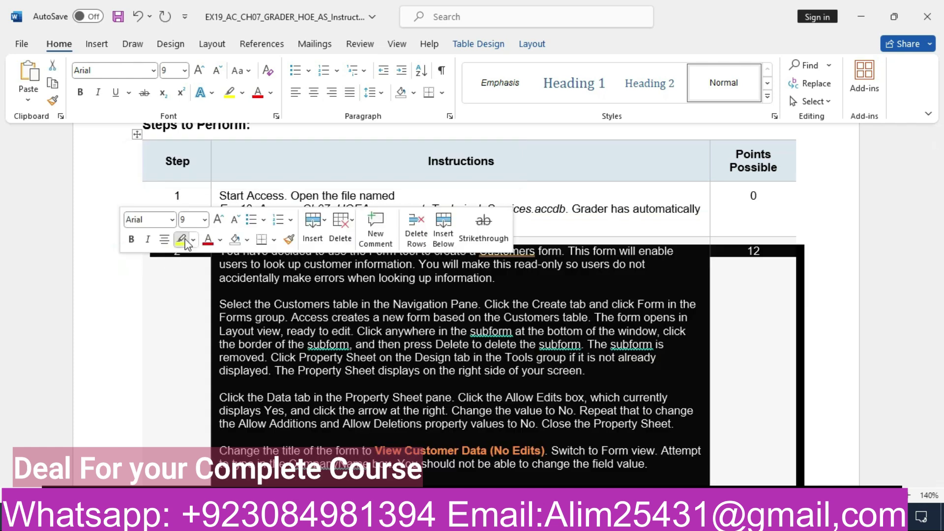
{"action": "left_click", "coordinate": [181, 239]}
{"action": "left_click", "coordinate": [874, 287]}
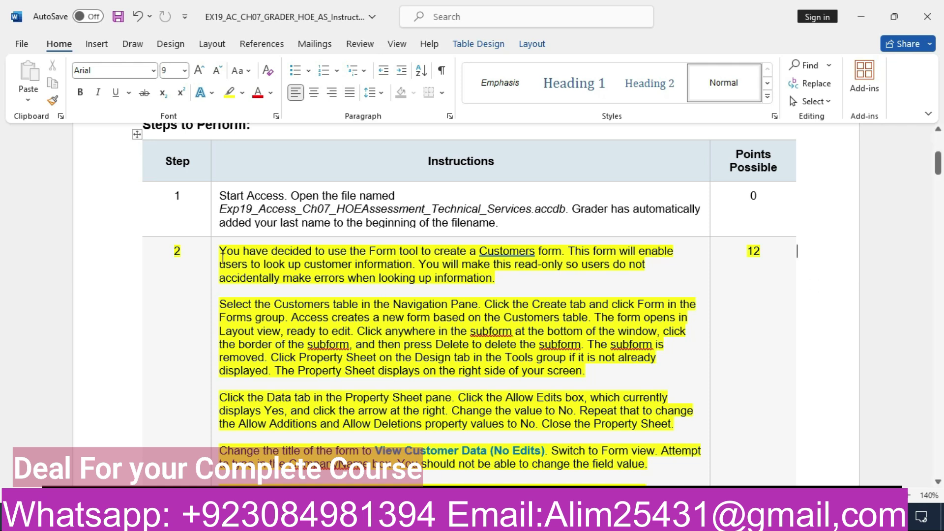
{"action": "left_click_drag", "start_coordinate": [219, 251], "coordinate": [498, 278]}
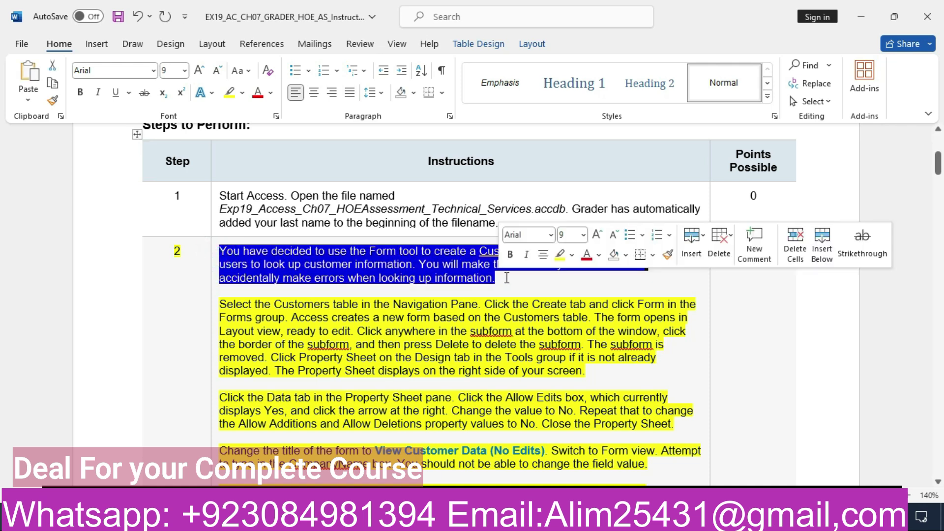
{"action": "left_click", "coordinate": [558, 254]}
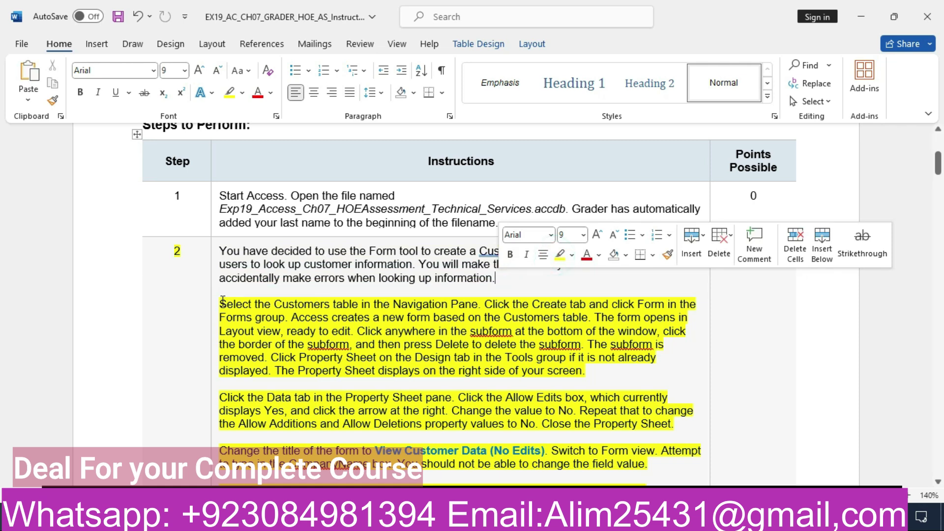
Read the instruction on selecting the Customers table, switch to Access, and view that table's records before closing it.
{"action": "left_click_drag", "start_coordinate": [220, 303], "coordinate": [477, 303]}
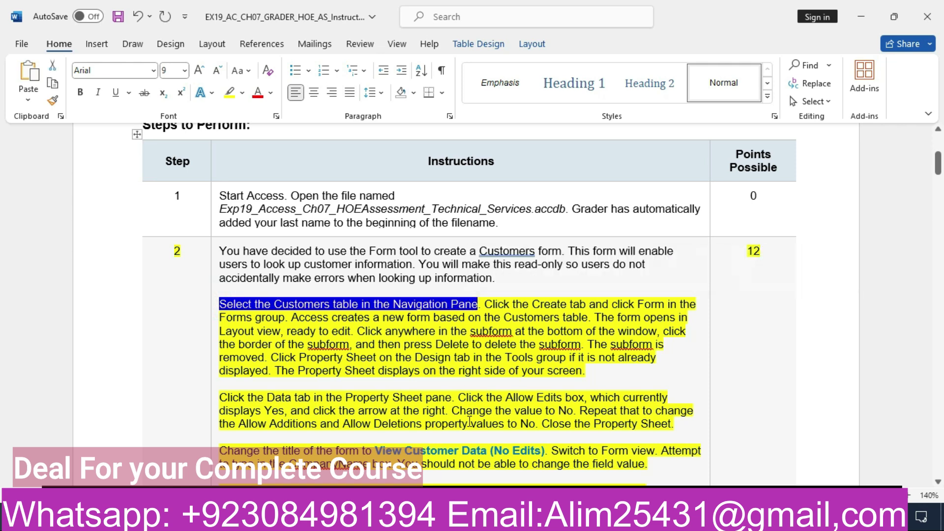
{"action": "left_click", "coordinate": [575, 518]}
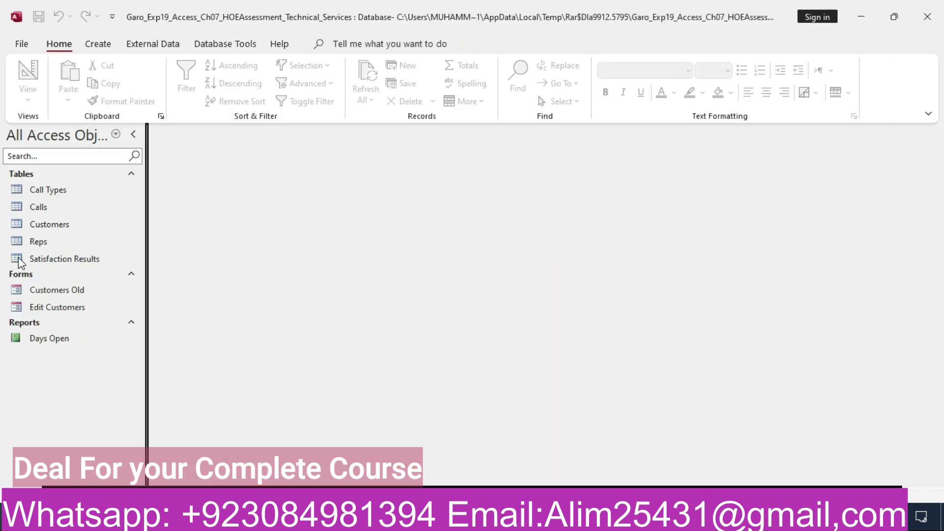
{"action": "left_click", "coordinate": [36, 226]}
{"action": "double_click", "coordinate": [35, 225]}
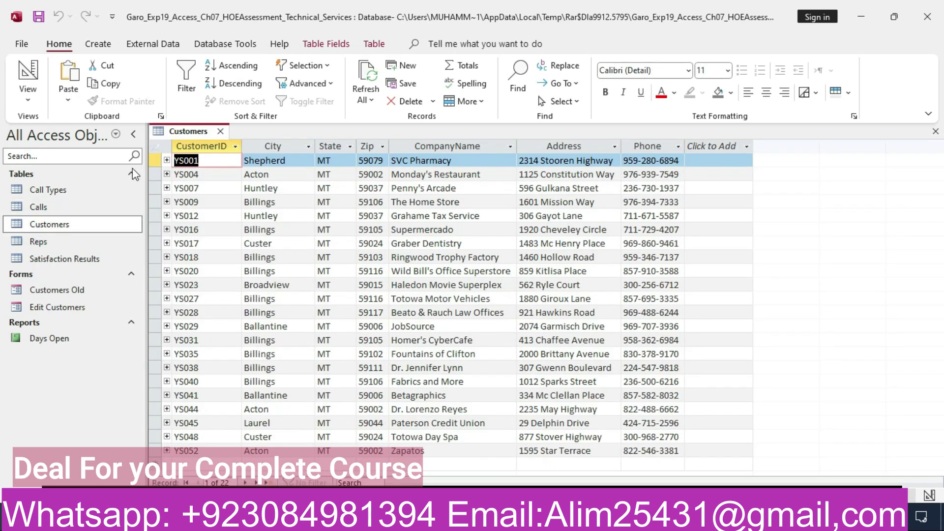
{"action": "left_click", "coordinate": [219, 132]}
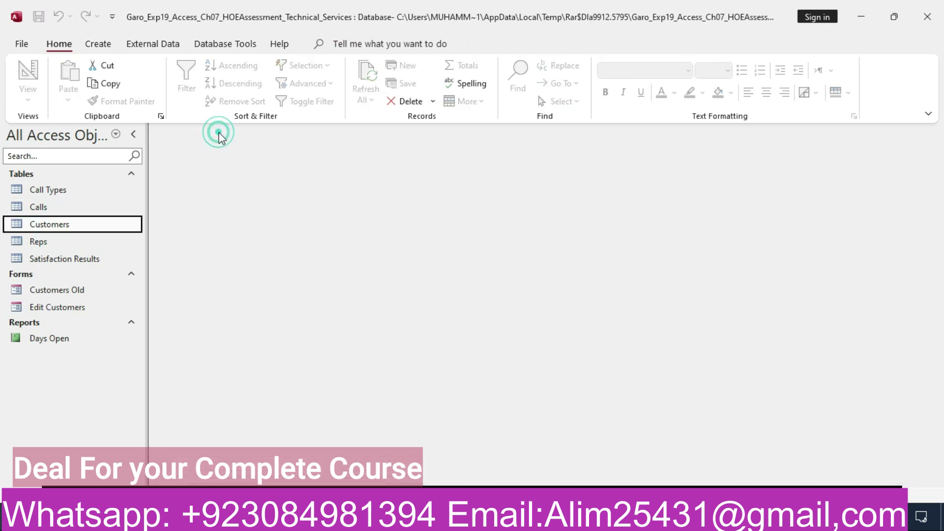
Select the Customers table, consult the form-creation instruction in Word, and create a form from that table in Access with the Form tool.
{"action": "left_click", "coordinate": [73, 229]}
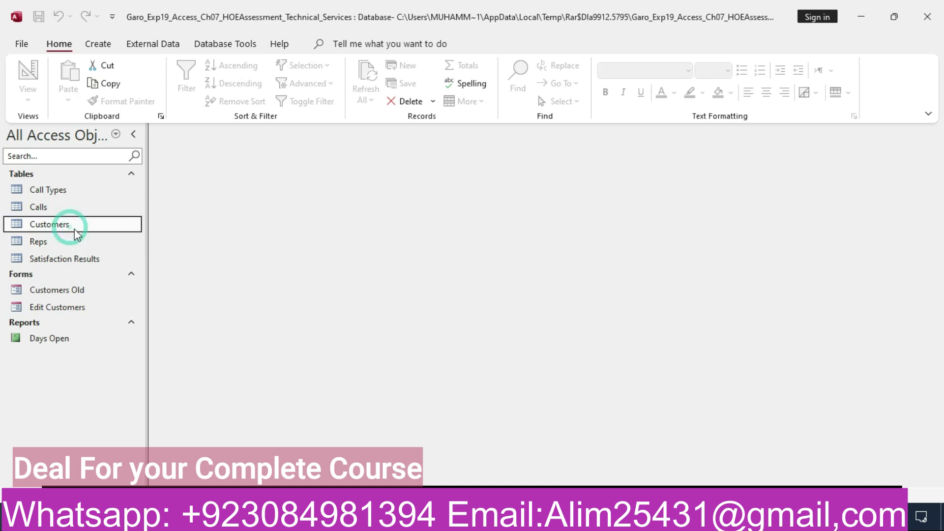
{"action": "key", "text": "alt+Tab"}
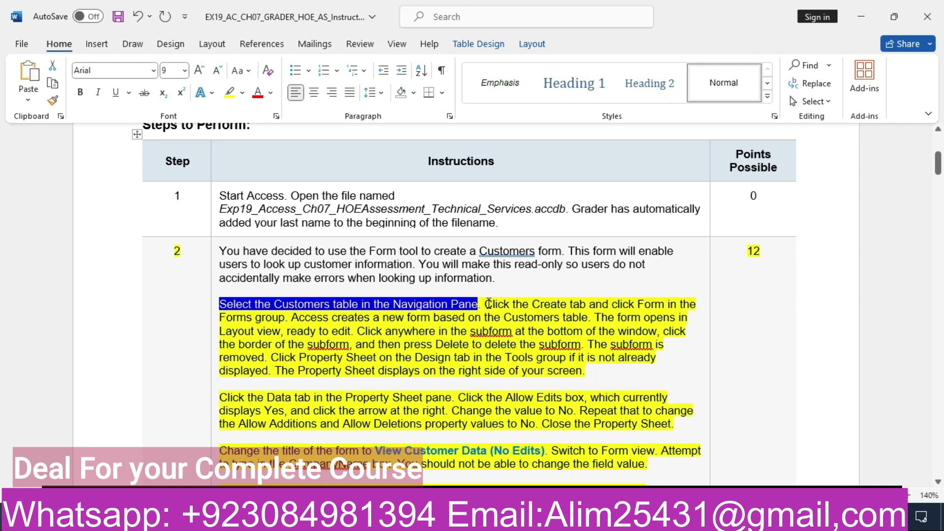
{"action": "left_click_drag", "start_coordinate": [486, 305], "coordinate": [271, 315]}
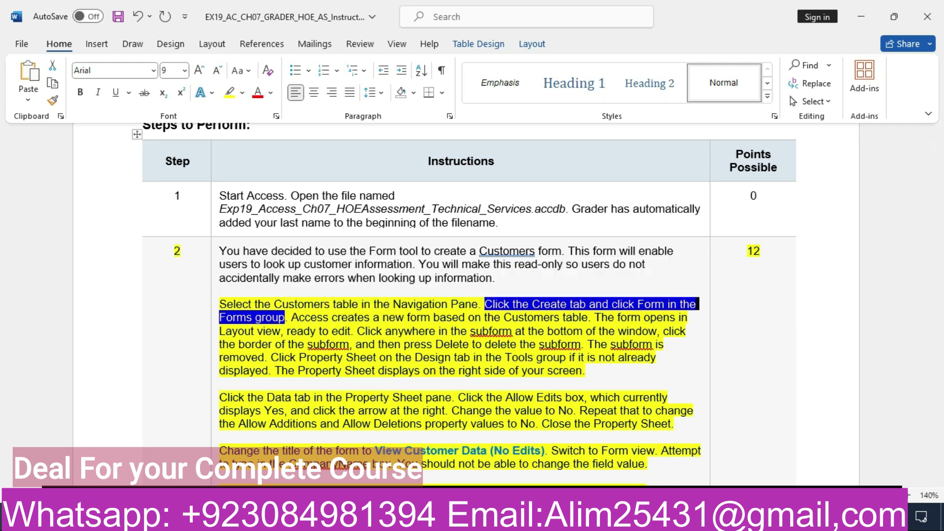
{"action": "left_click", "coordinate": [590, 516]}
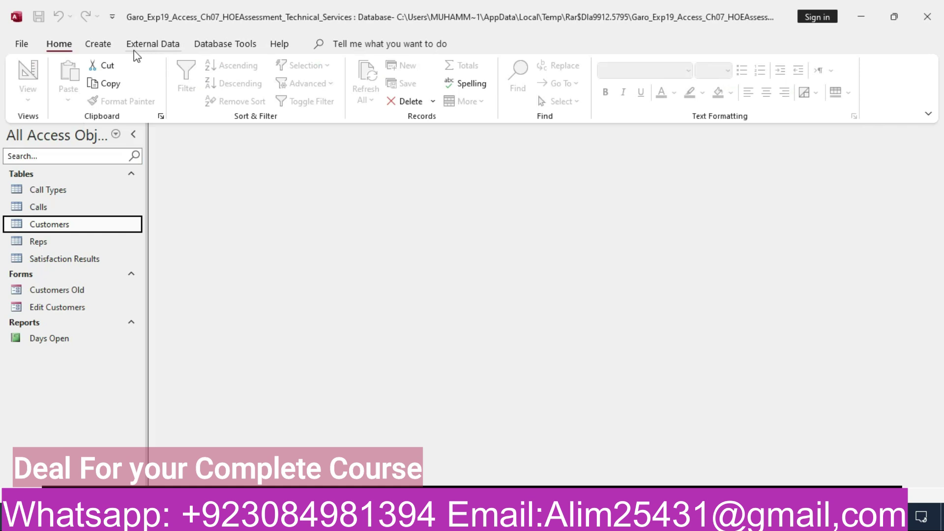
{"action": "left_click", "coordinate": [112, 47]}
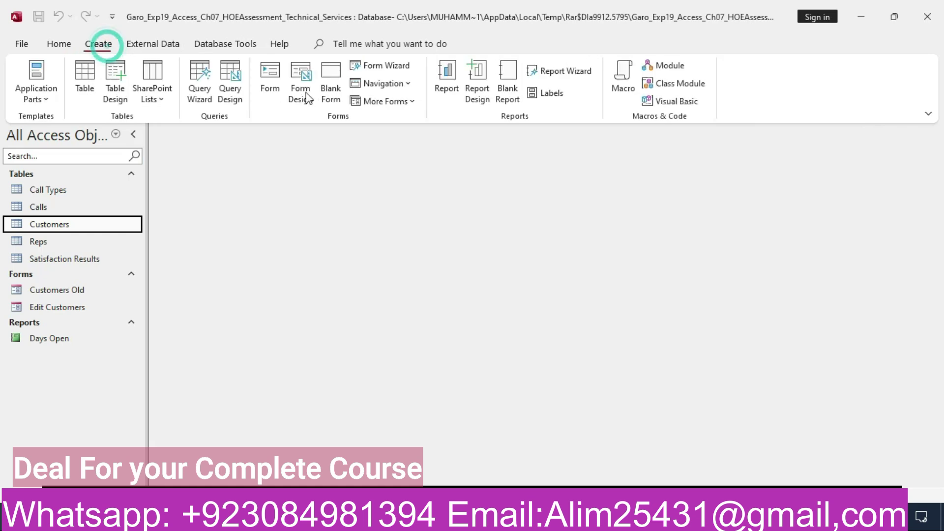
{"action": "left_click", "coordinate": [266, 89]}
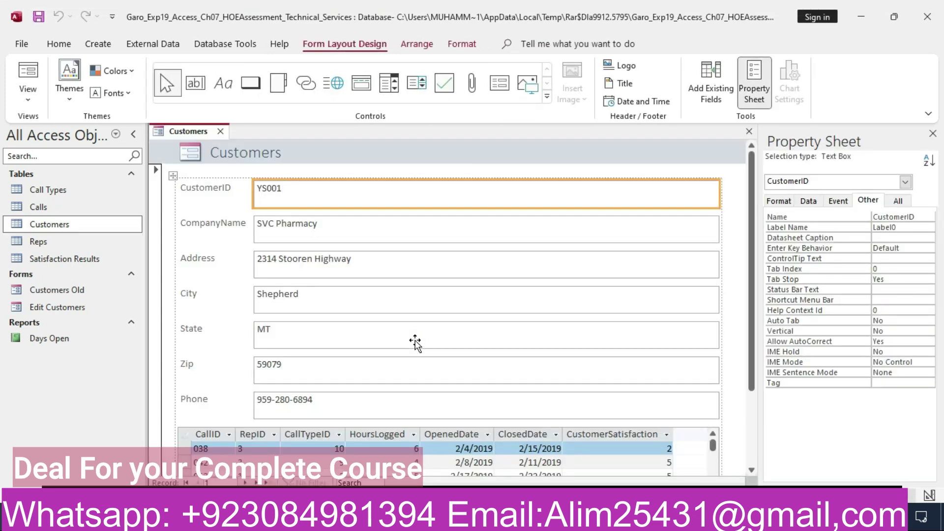
Compare the Word instructions about the new form and Layout view with the Customers form in Access.
{"action": "key", "text": "alt+Tab"}
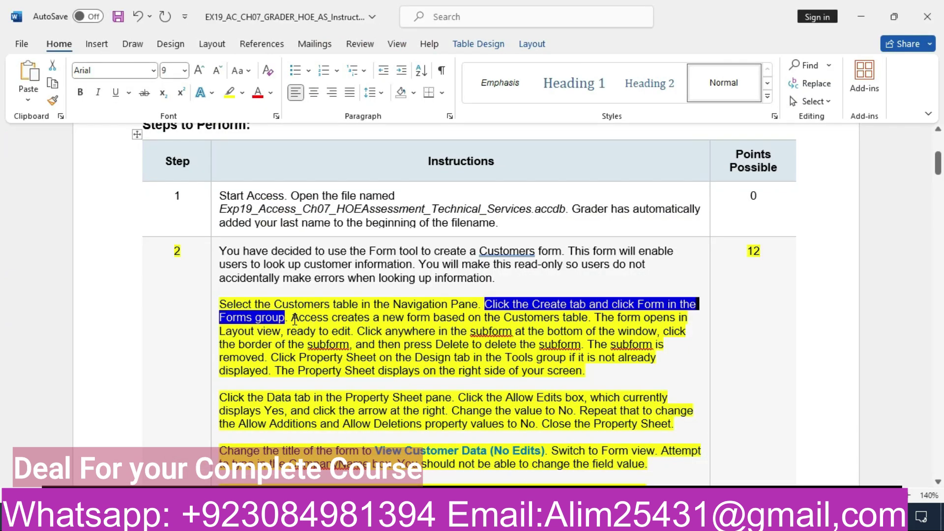
{"action": "left_click_drag", "start_coordinate": [292, 319], "coordinate": [588, 319]}
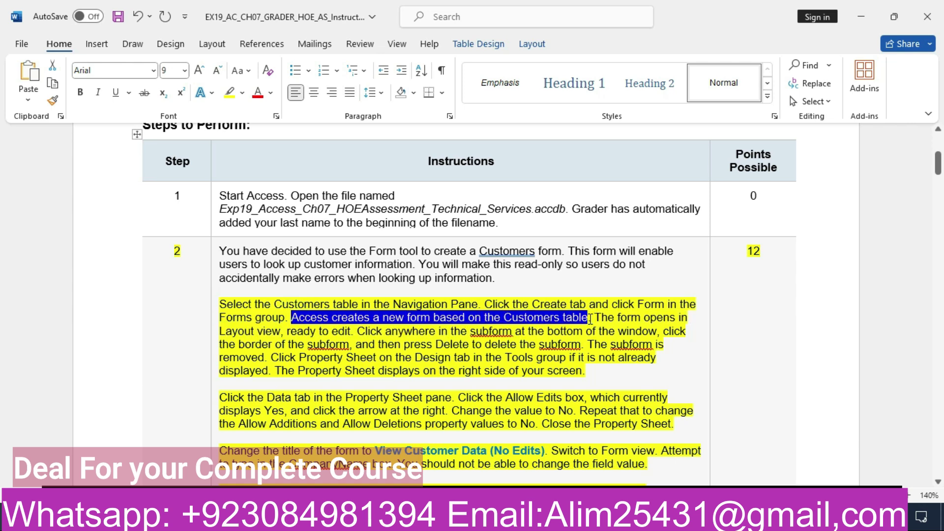
{"action": "key", "text": "alt+Tab"}
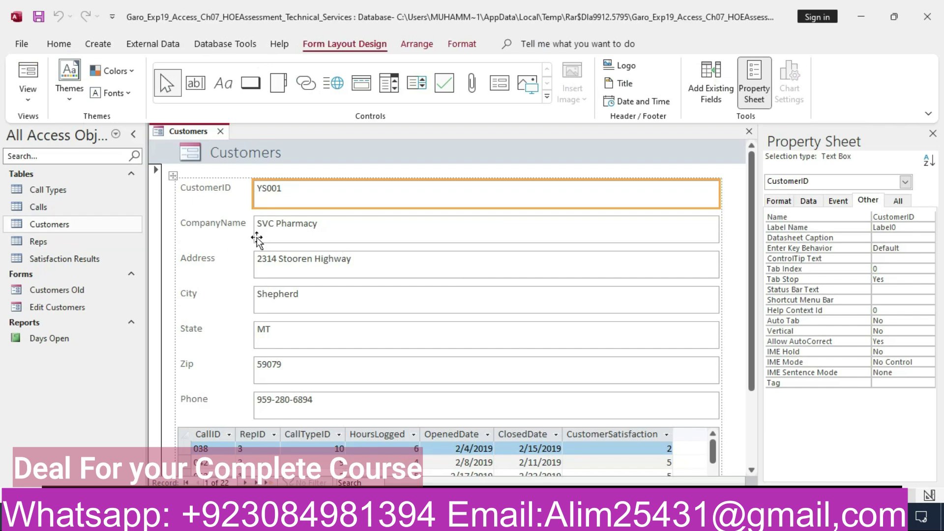
{"action": "key", "text": "alt+Tab"}
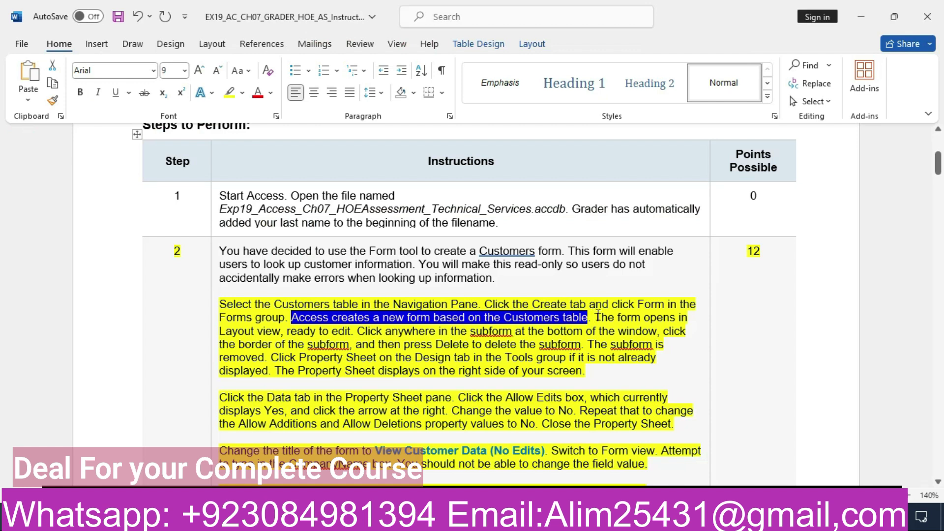
{"action": "left_click_drag", "start_coordinate": [594, 317], "coordinate": [352, 329]}
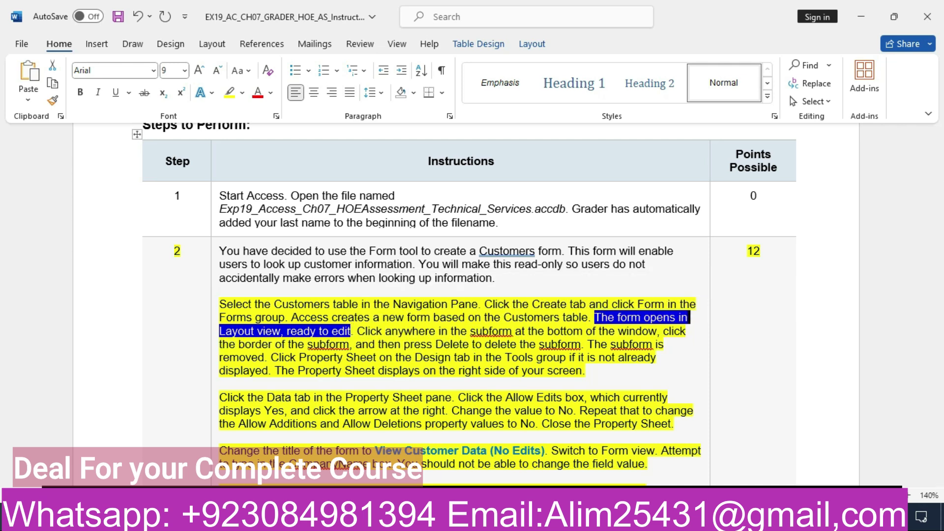
{"action": "left_click", "coordinate": [590, 517]}
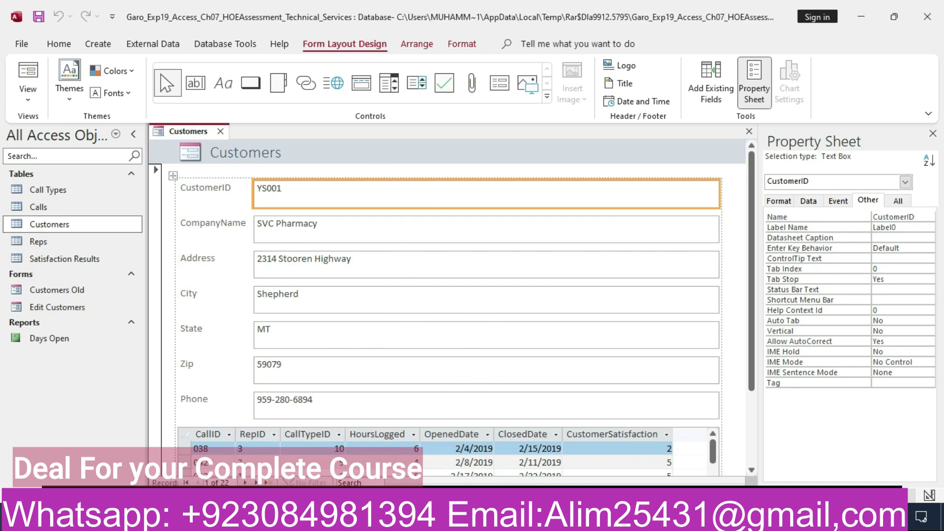
Read the subform removal instruction in Word, switch back to Access, and delete the calls subform below the Phone field of the Customers form.
{"action": "left_click", "coordinate": [556, 517]}
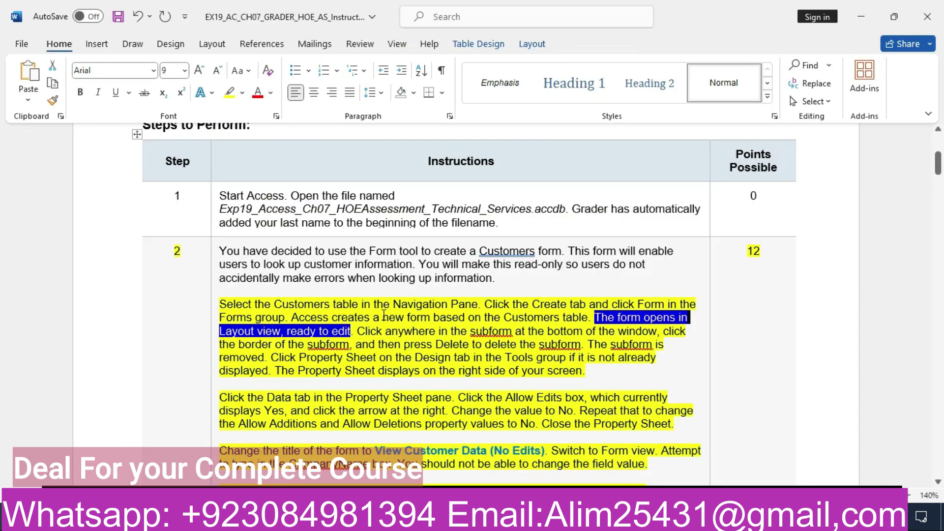
{"action": "left_click_drag", "start_coordinate": [360, 331], "coordinate": [585, 344]}
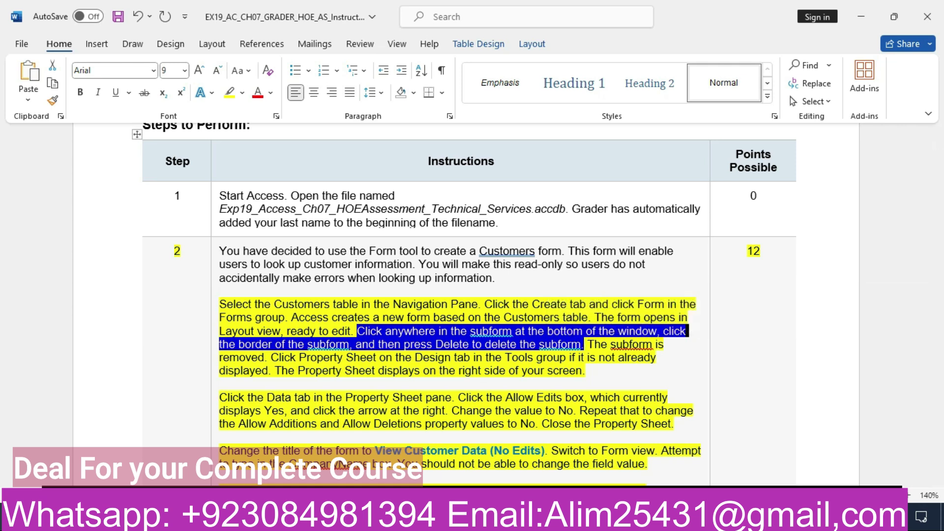
{"action": "key", "text": "alt+Tab"}
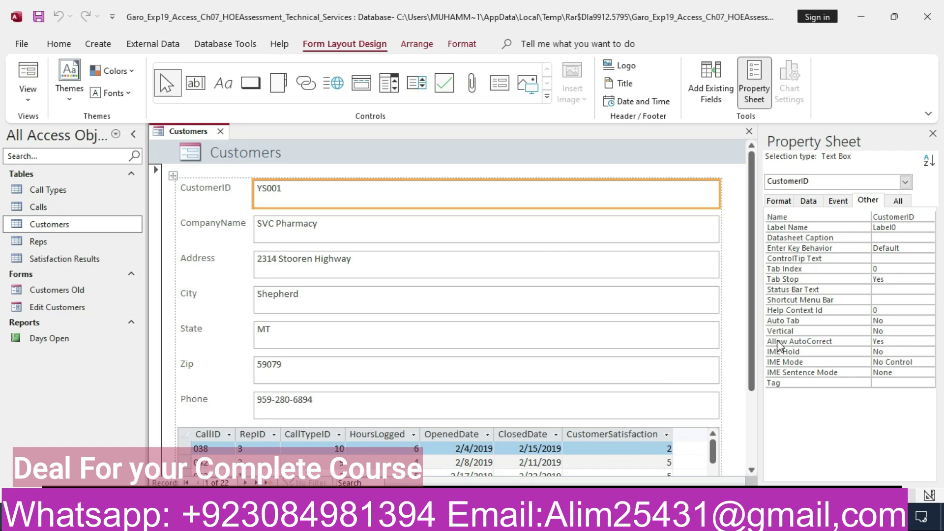
{"action": "scroll", "coordinate": [755, 346], "scroll_direction": "down", "scroll_amount": 2}
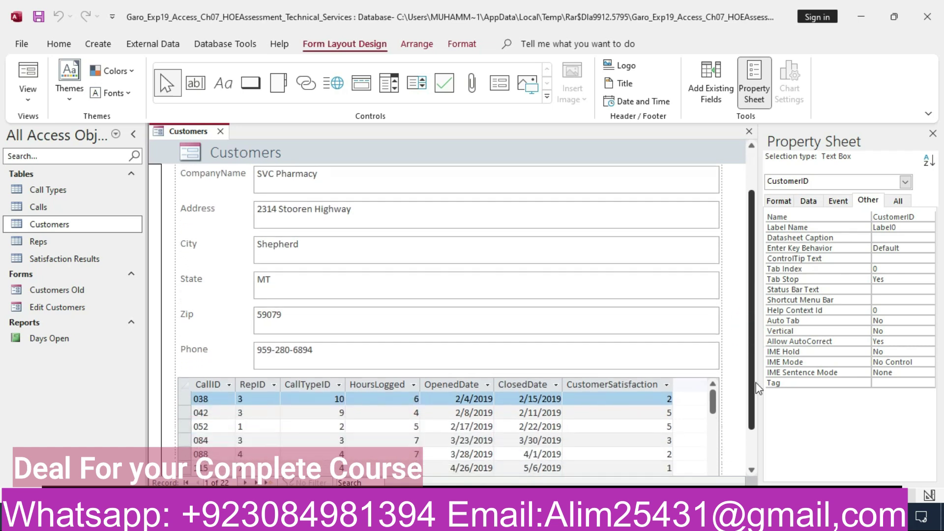
{"action": "left_click", "coordinate": [187, 387]}
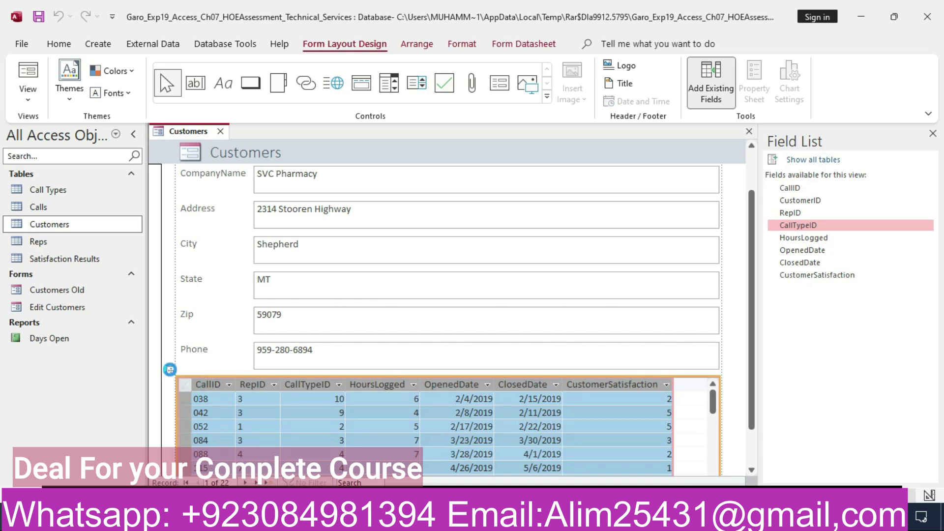
{"action": "left_click", "coordinate": [171, 373]}
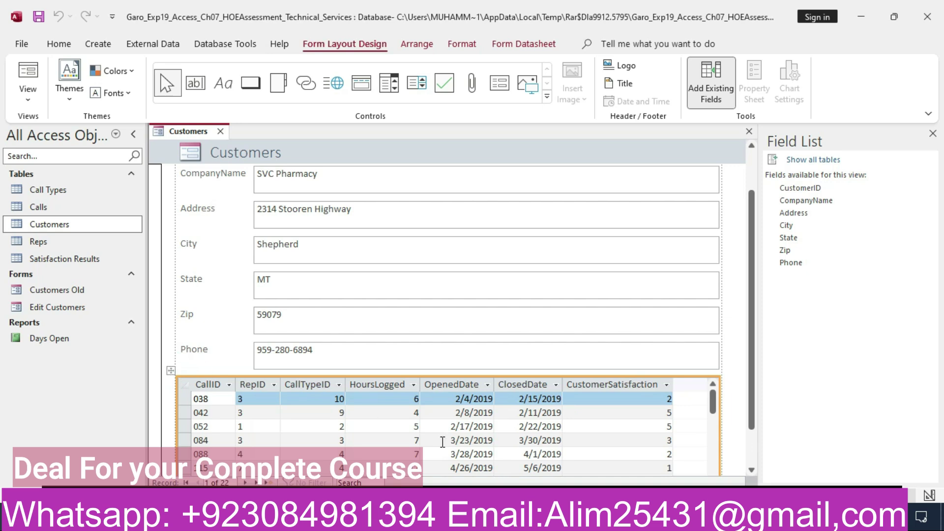
{"action": "key", "text": "alt+Tab"}
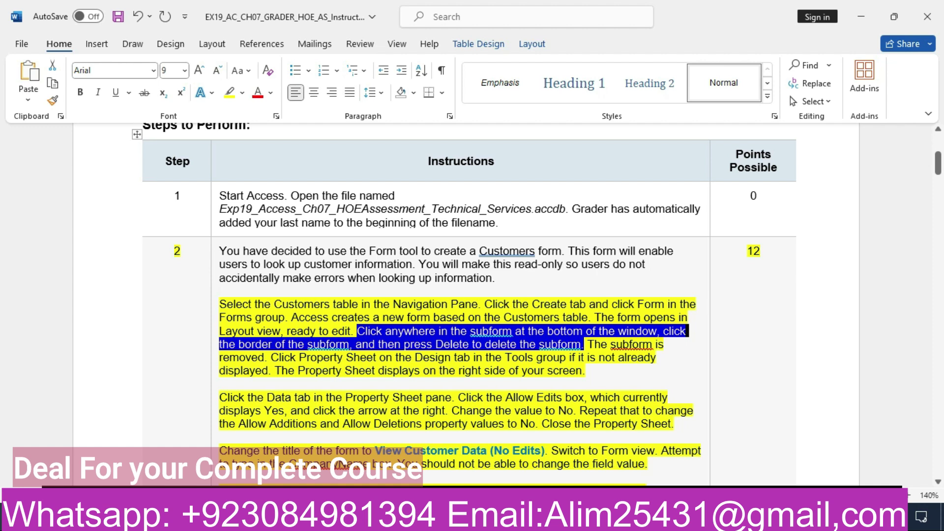
{"action": "key", "text": "alt+Tab"}
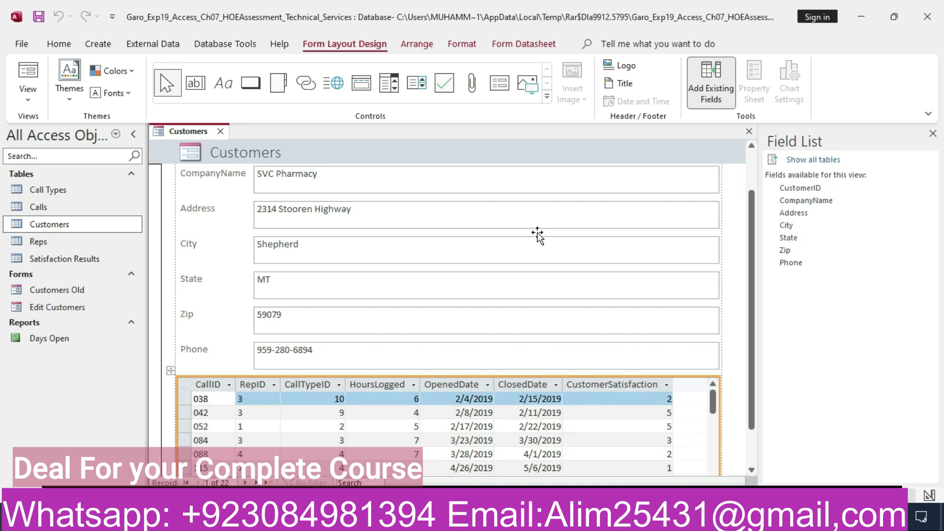
{"action": "key", "text": "Delete"}
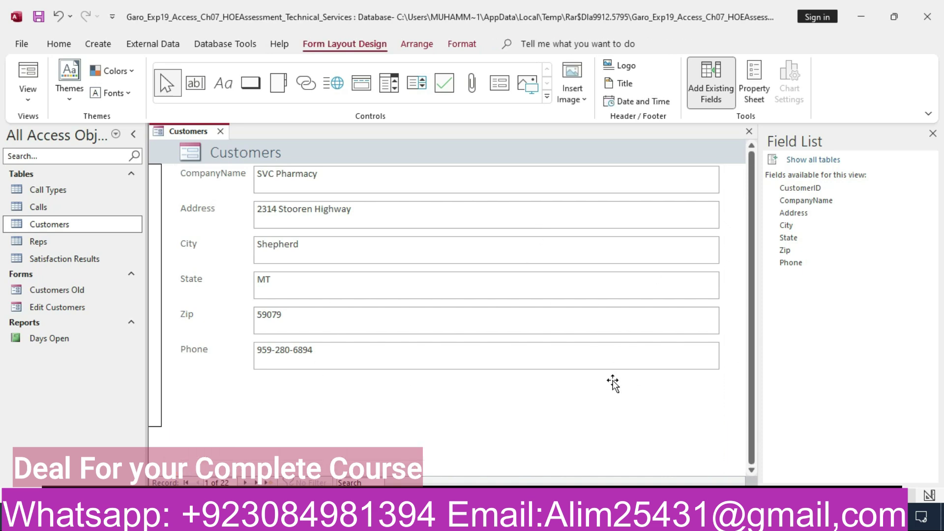
Consult the Property Sheet instruction in Word, and display the Property Sheet for the Customers form in Access.
{"action": "left_click", "coordinate": [532, 517]}
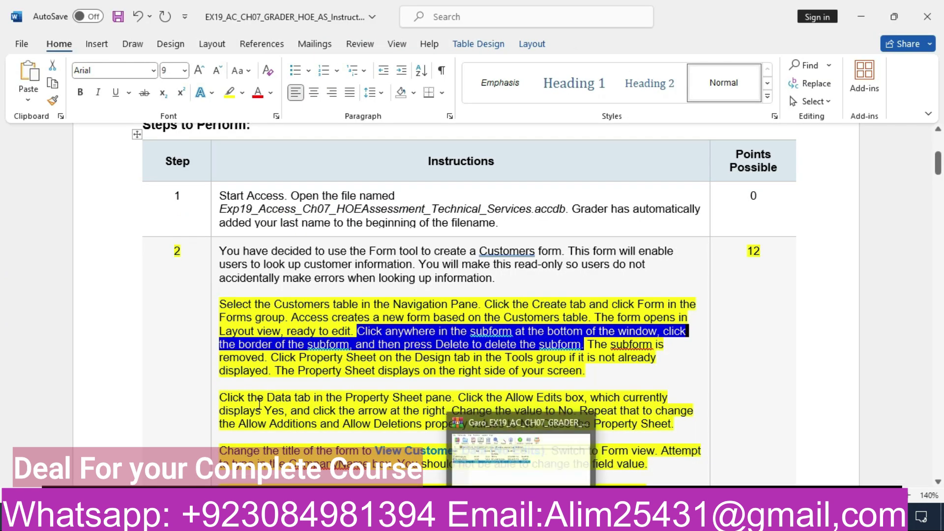
{"action": "left_click_drag", "start_coordinate": [590, 344], "coordinate": [563, 373]}
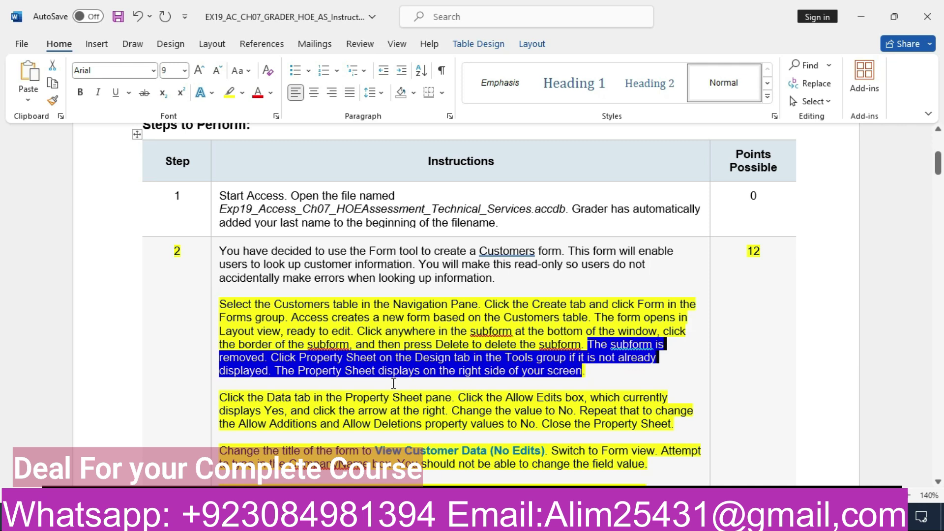
{"action": "key", "text": "alt+Tab"}
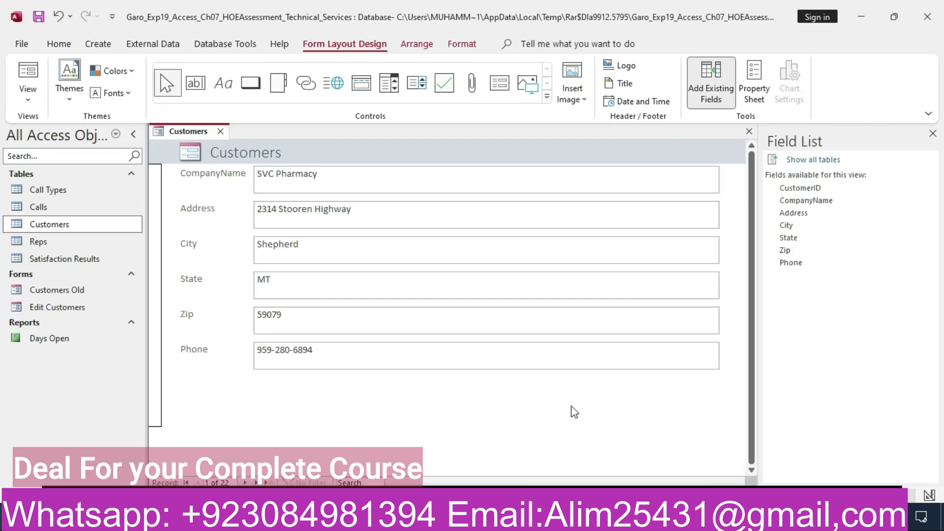
{"action": "left_click", "coordinate": [755, 87]}
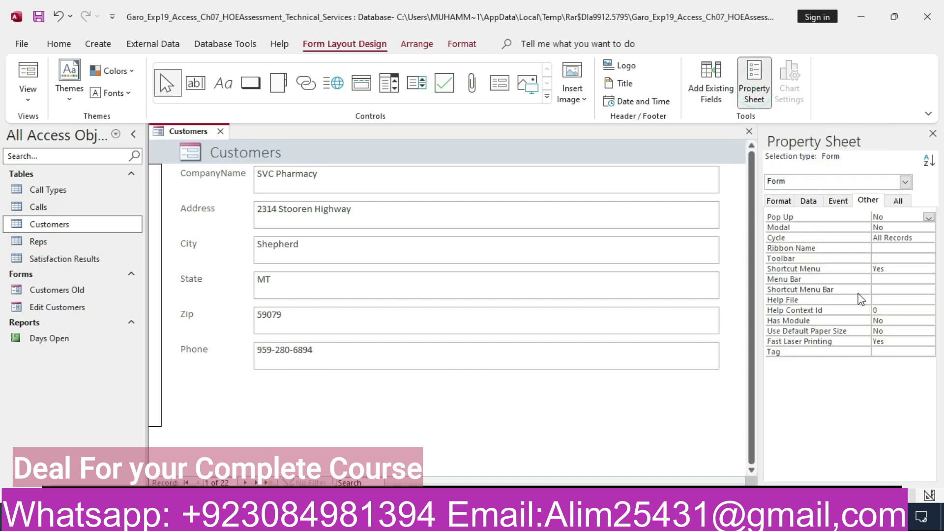
{"action": "key", "text": "alt+Tab"}
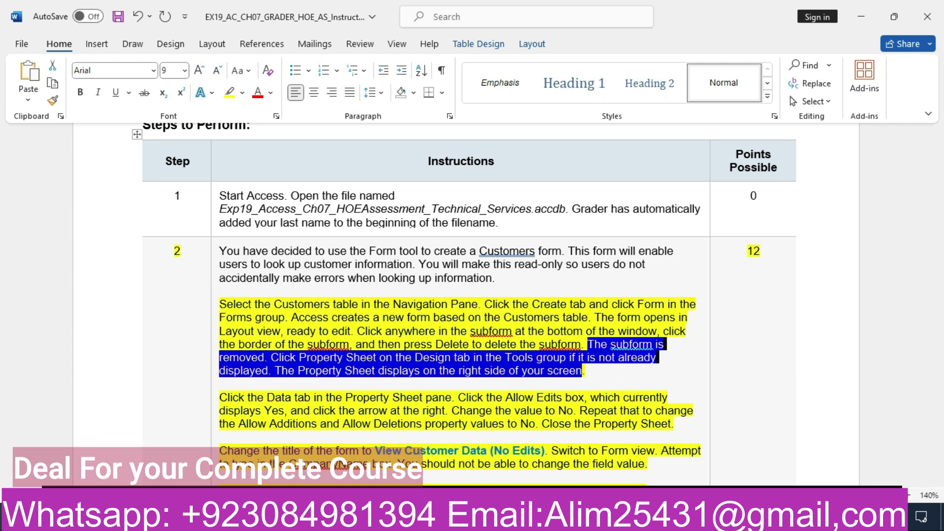
{"action": "left_click", "coordinate": [590, 519]}
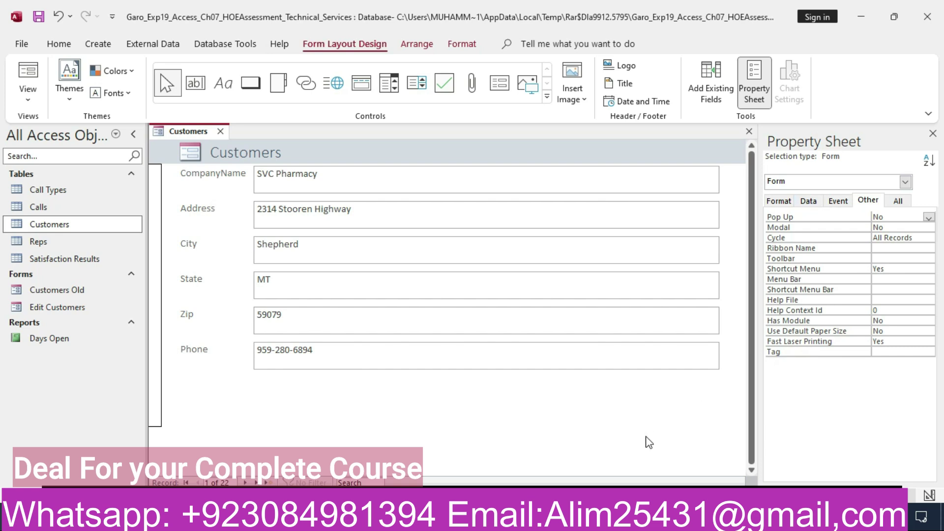
Read the next instruction in Word, switch back to Access, and show the Customers form's Data properties.
{"action": "key", "text": "alt+Tab"}
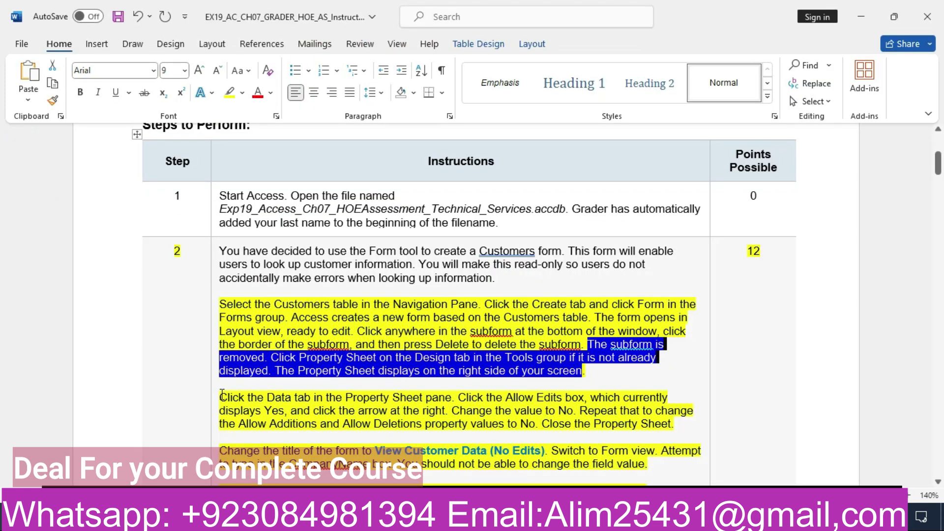
{"action": "left_click_drag", "start_coordinate": [220, 396], "coordinate": [450, 397]}
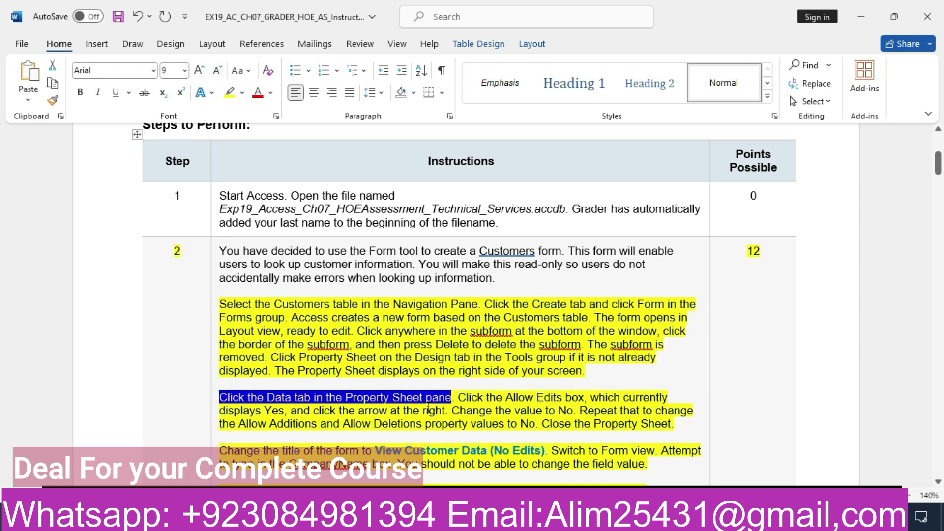
{"action": "key", "text": "alt+Tab"}
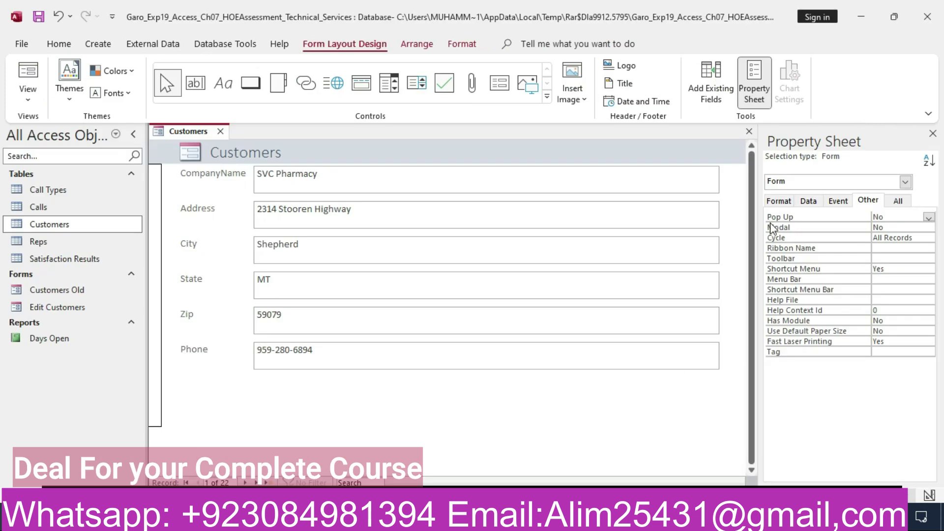
{"action": "left_click", "coordinate": [809, 201]}
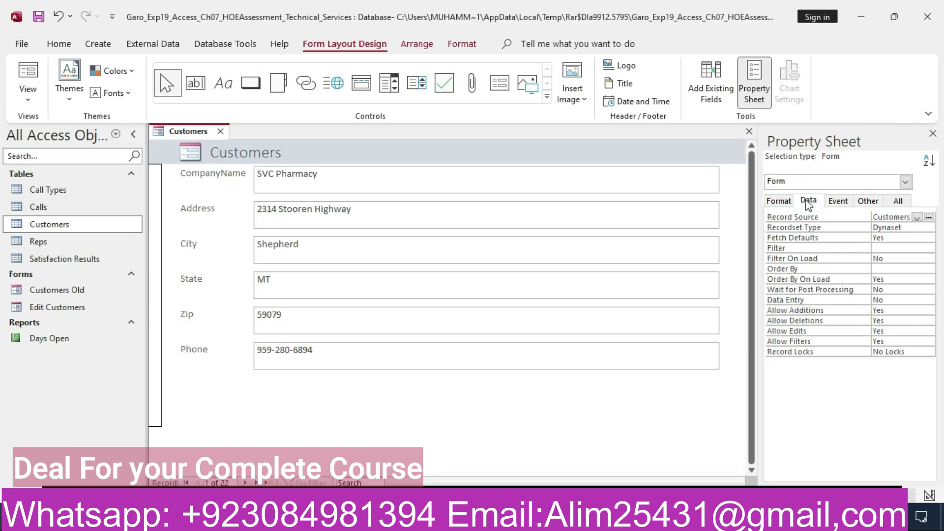
Check the Allow Edits instruction in Word, and set the Customers form's Allow Edits property to No in Access.
{"action": "key", "text": "alt+Tab"}
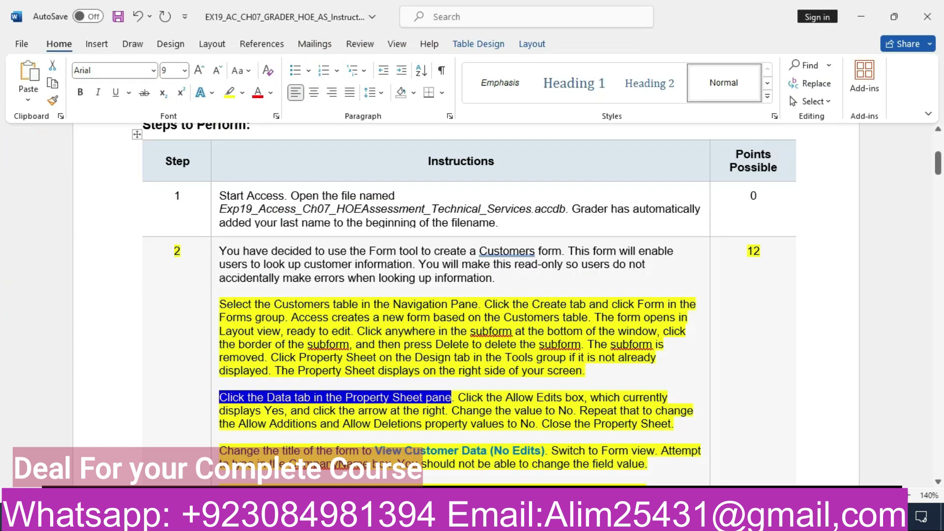
{"action": "left_click_drag", "start_coordinate": [461, 397], "coordinate": [569, 416]}
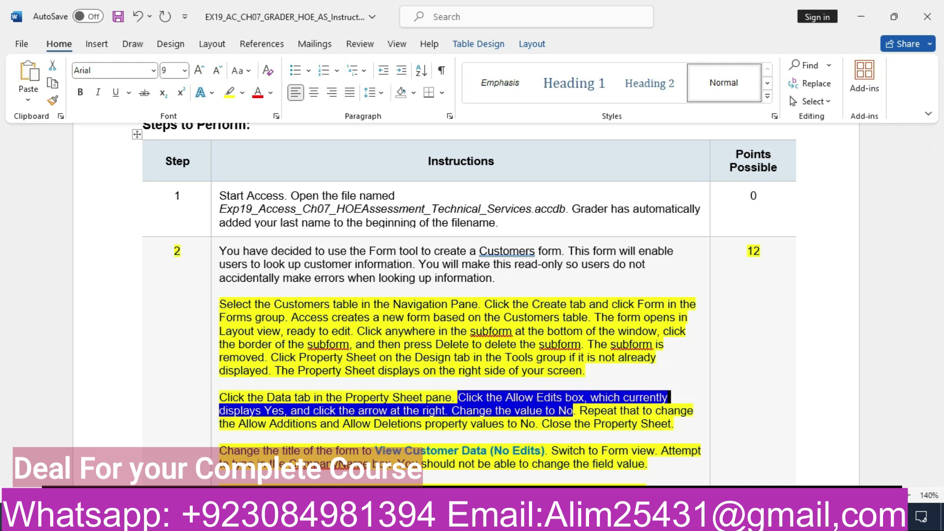
{"action": "left_click", "coordinate": [590, 516]}
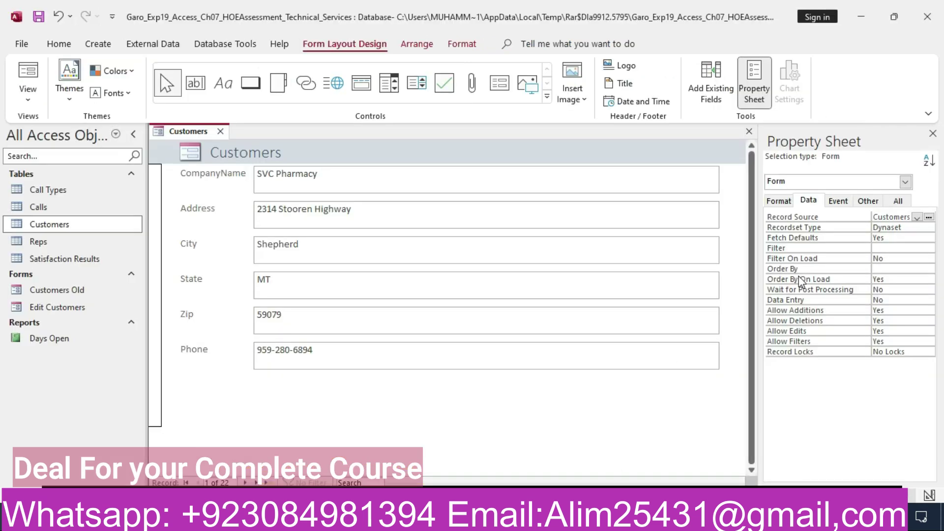
{"action": "left_click", "coordinate": [878, 330]}
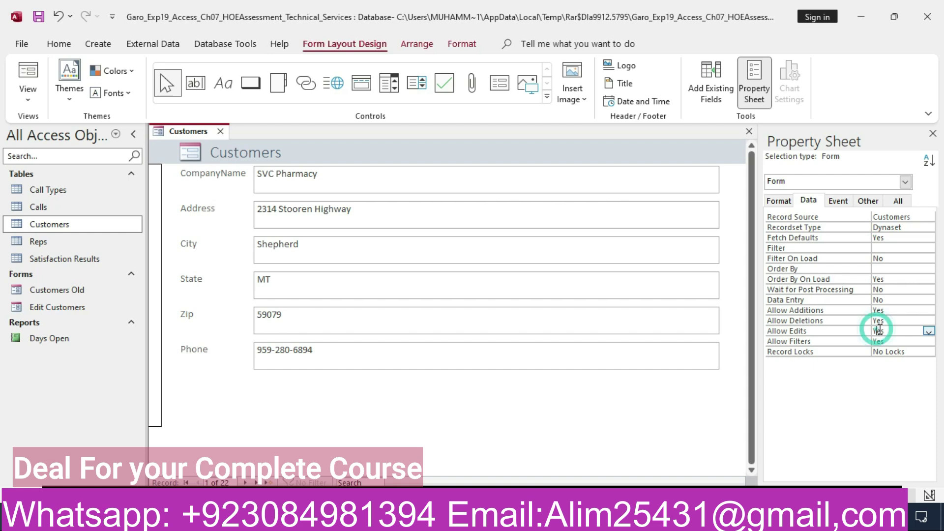
{"action": "left_click", "coordinate": [929, 332]}
{"action": "left_click", "coordinate": [910, 350]}
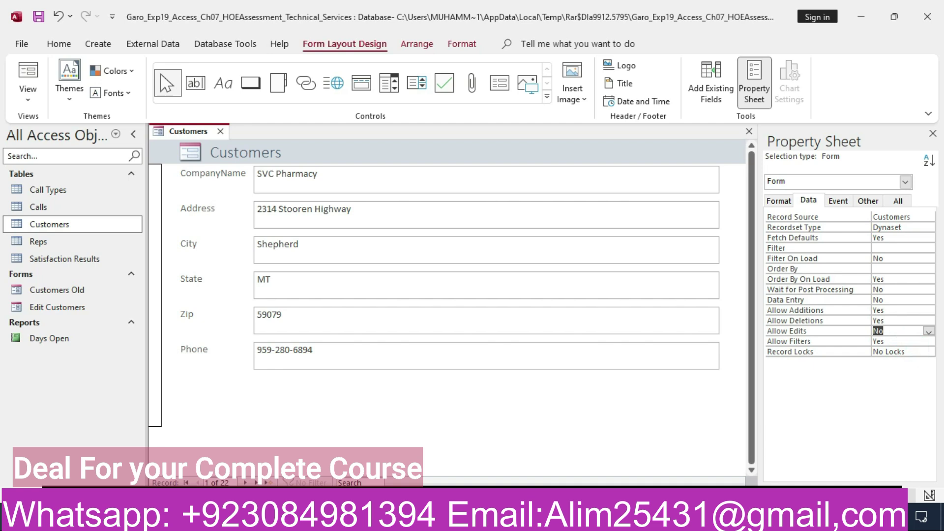
Switch to Word and read the instruction on the Allow Additions and Allow Deletions properties and closing the Property Sheet.
{"action": "left_click", "coordinate": [556, 518]}
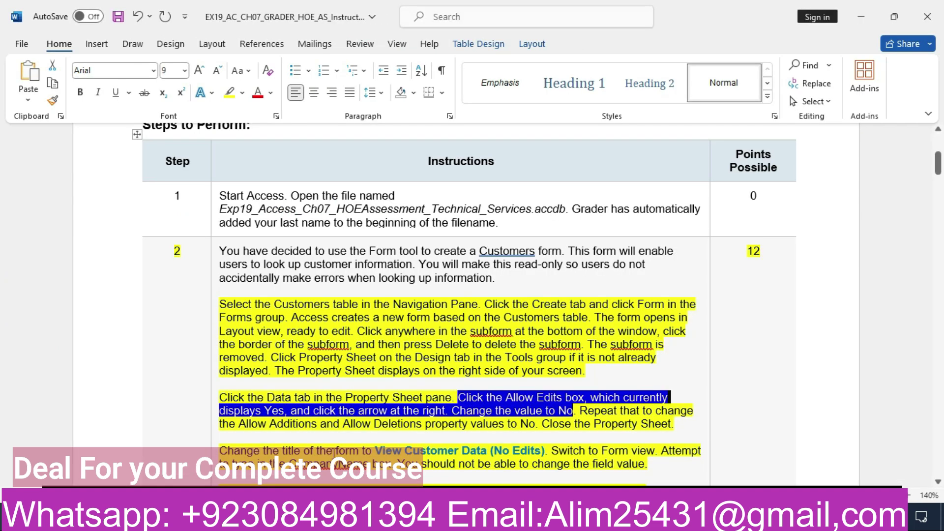
{"action": "left_click_drag", "start_coordinate": [581, 411], "coordinate": [696, 422]}
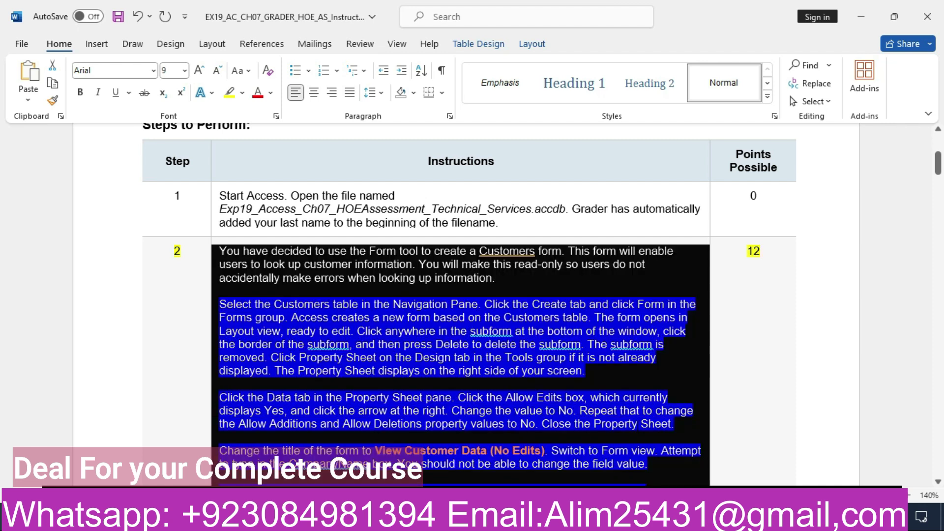
{"action": "left_click_drag", "start_coordinate": [637, 421], "coordinate": [649, 422]}
{"action": "left_click", "coordinate": [733, 422]}
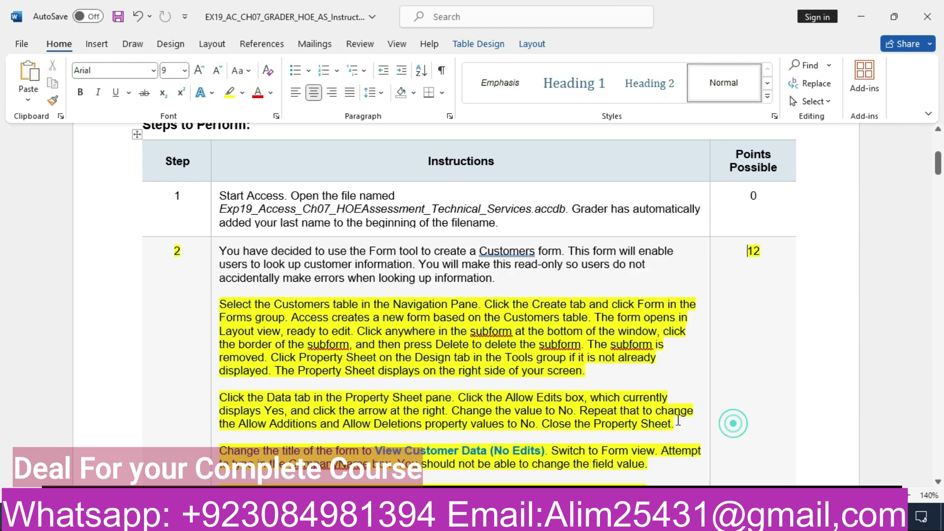
{"action": "left_click_drag", "start_coordinate": [581, 410], "coordinate": [665, 423]}
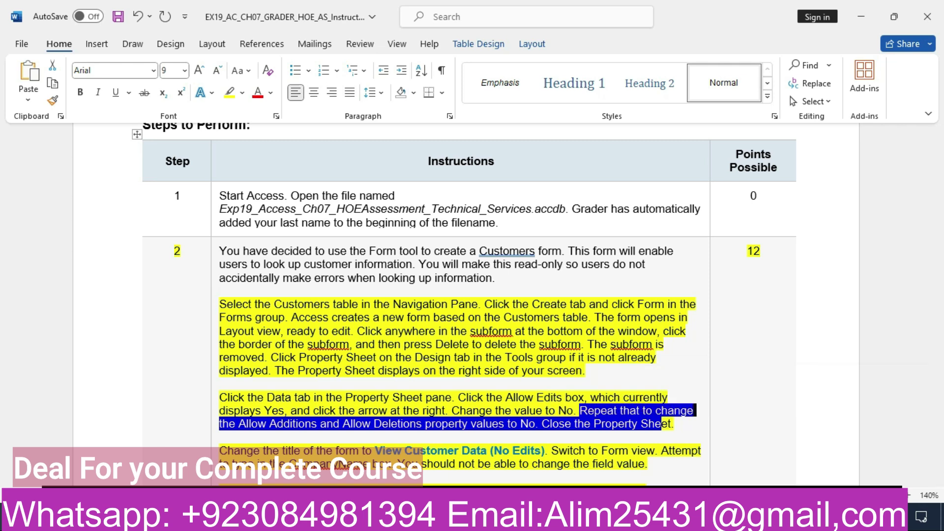
{"action": "mouse_move", "coordinate": [588, 521]}
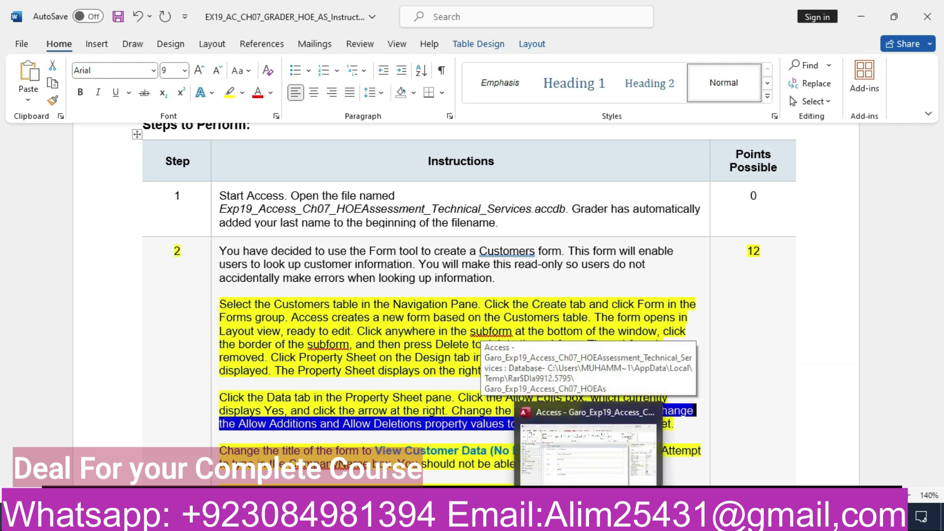
Switch to Access, set the form's Allow Additions and Allow Deletions properties to No, and close the Property Sheet.
{"action": "left_click", "coordinate": [588, 521]}
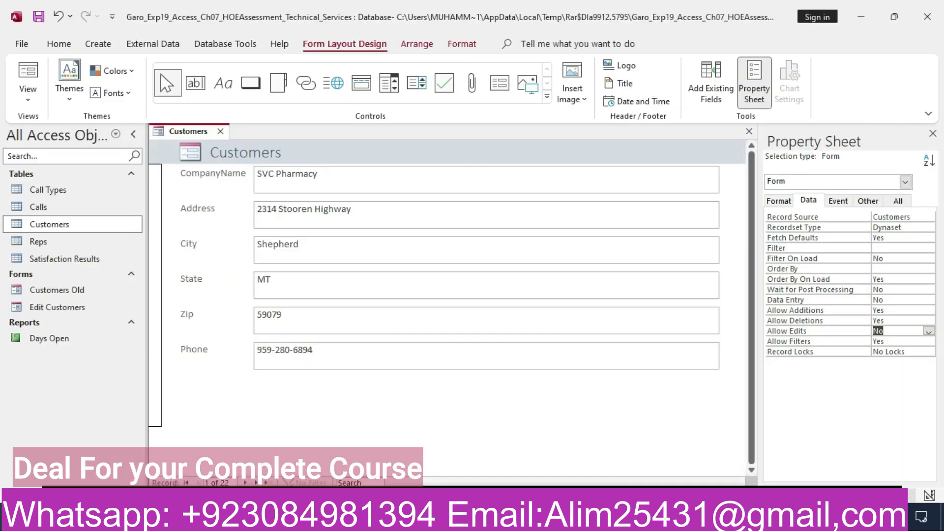
{"action": "left_click", "coordinate": [897, 309]}
{"action": "left_click", "coordinate": [929, 312]}
{"action": "left_click", "coordinate": [917, 330]}
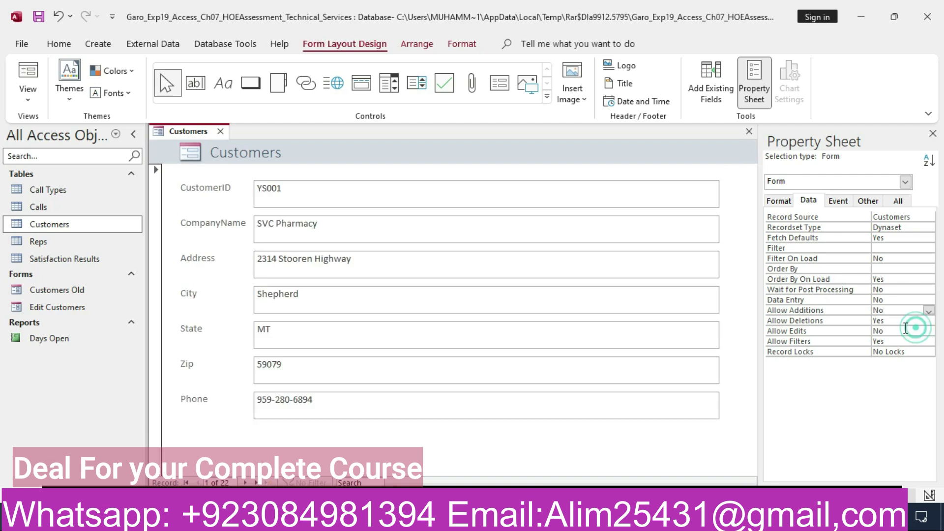
{"action": "left_click", "coordinate": [902, 322]}
{"action": "left_click", "coordinate": [929, 320]}
{"action": "left_click", "coordinate": [919, 340]}
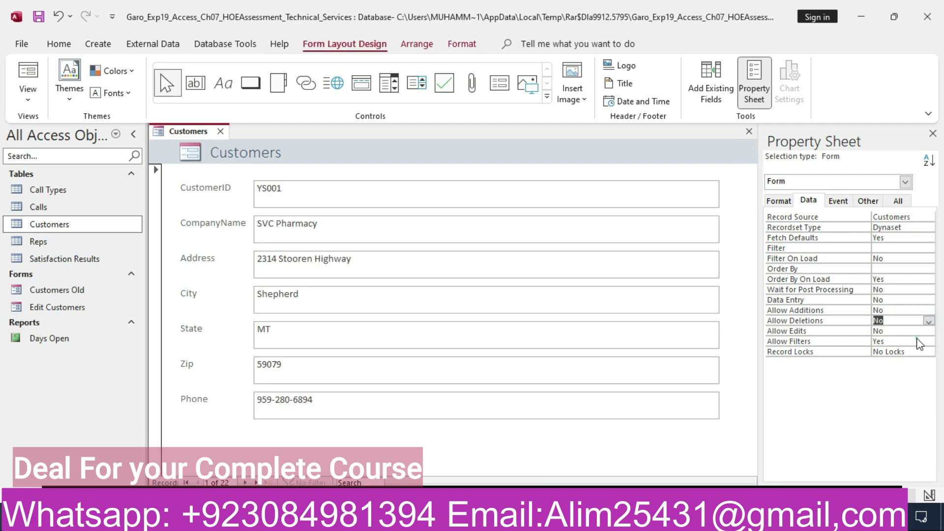
{"action": "left_click", "coordinate": [933, 133]}
Switch to Word, read the instruction on retitling the form, and select the title text View Customer Data (No Edits).
{"action": "left_click", "coordinate": [375, 517]}
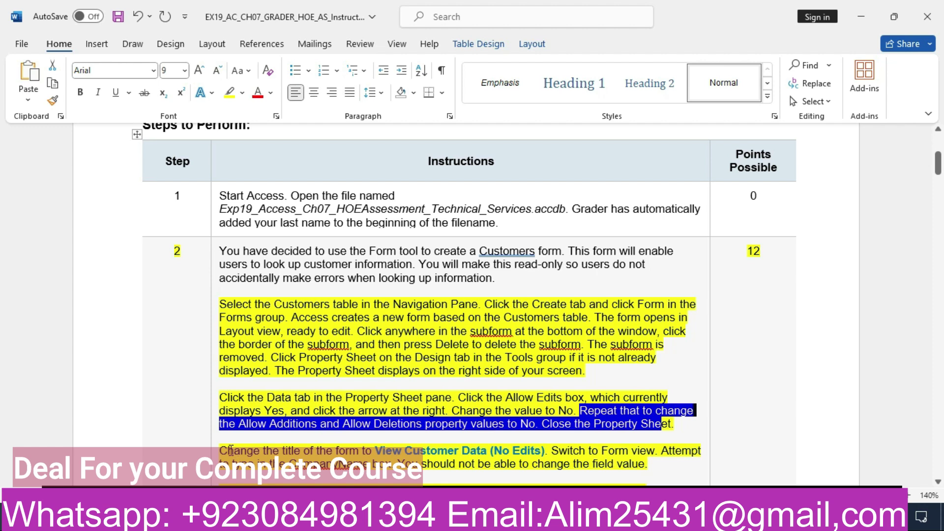
{"action": "left_click_drag", "start_coordinate": [223, 450], "coordinate": [545, 460]}
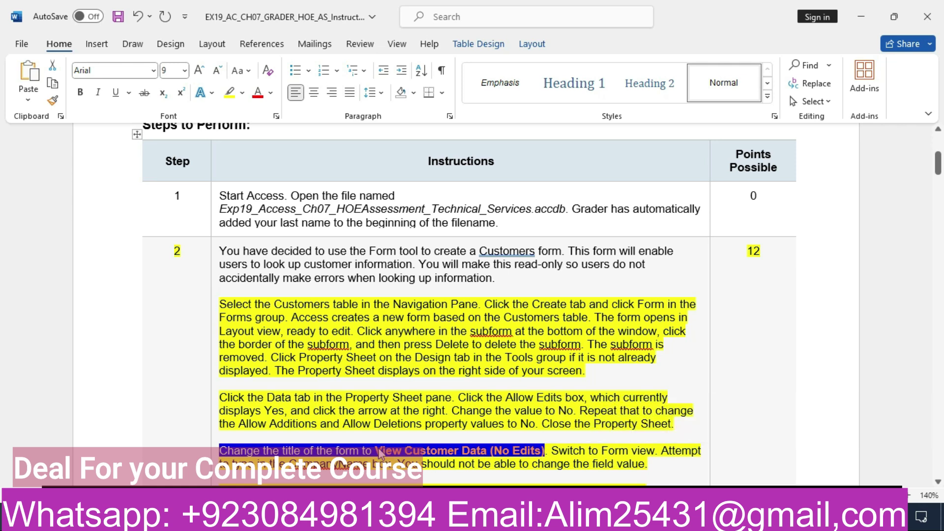
{"action": "left_click_drag", "start_coordinate": [375, 448], "coordinate": [544, 452]}
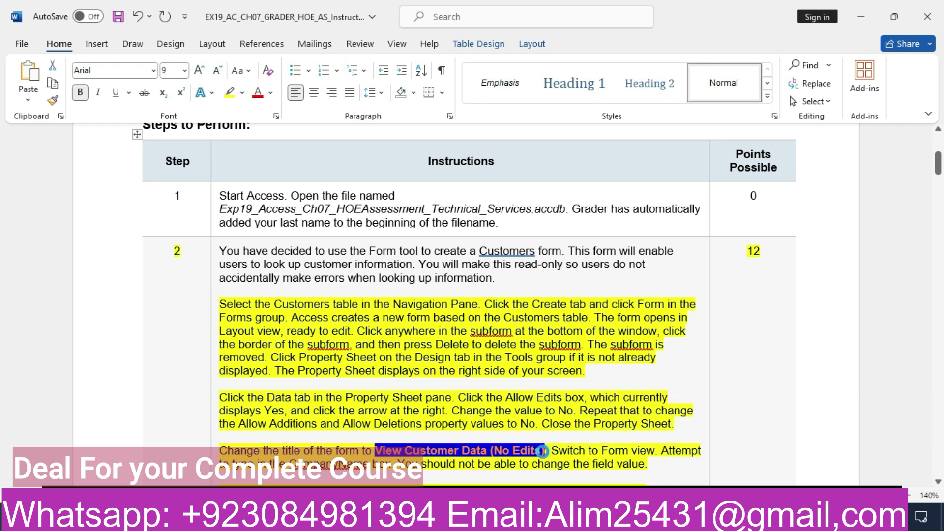
Switch to Access and change the Customers form's header title to View Customer Data (No Edits).
{"action": "key", "text": "alt+Tab"}
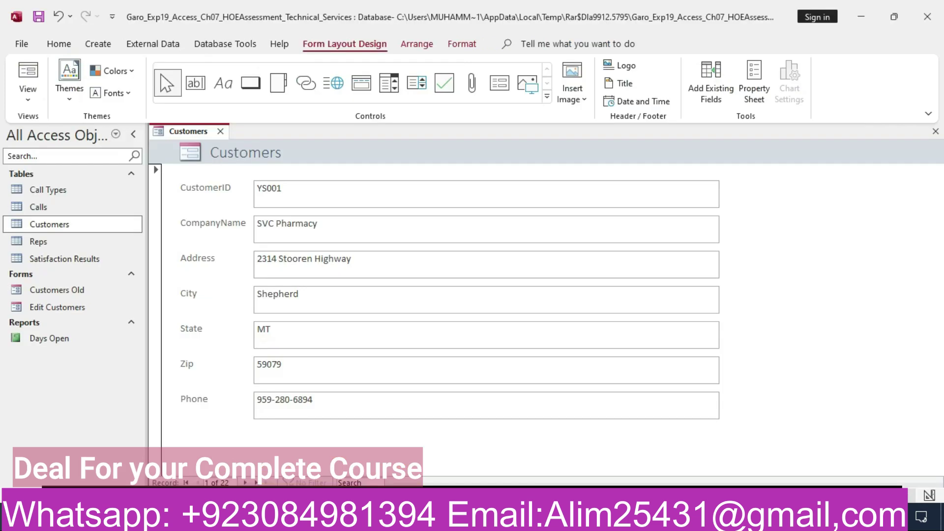
{"action": "left_click", "coordinate": [266, 161]}
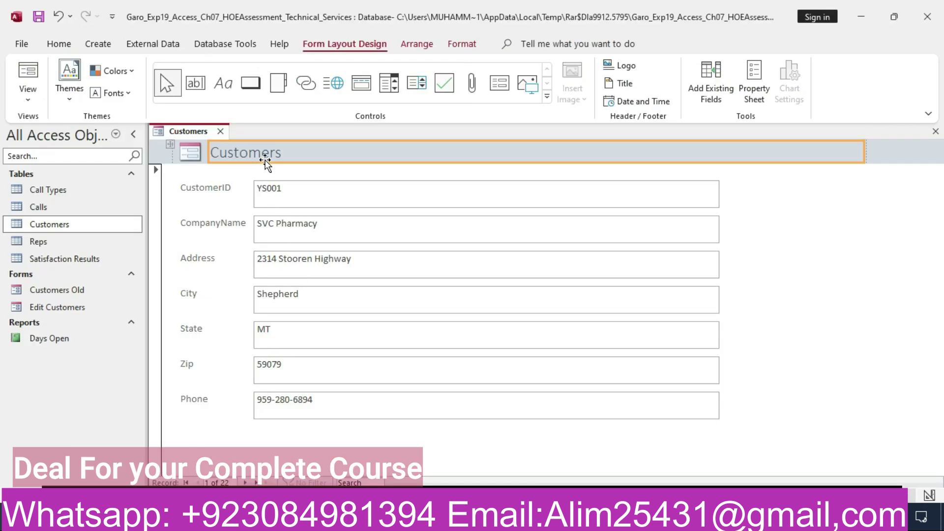
{"action": "left_click", "coordinate": [266, 159]}
{"action": "key", "text": "Right"}
{"action": "key", "text": "Right"}
{"action": "key", "text": "Right"}
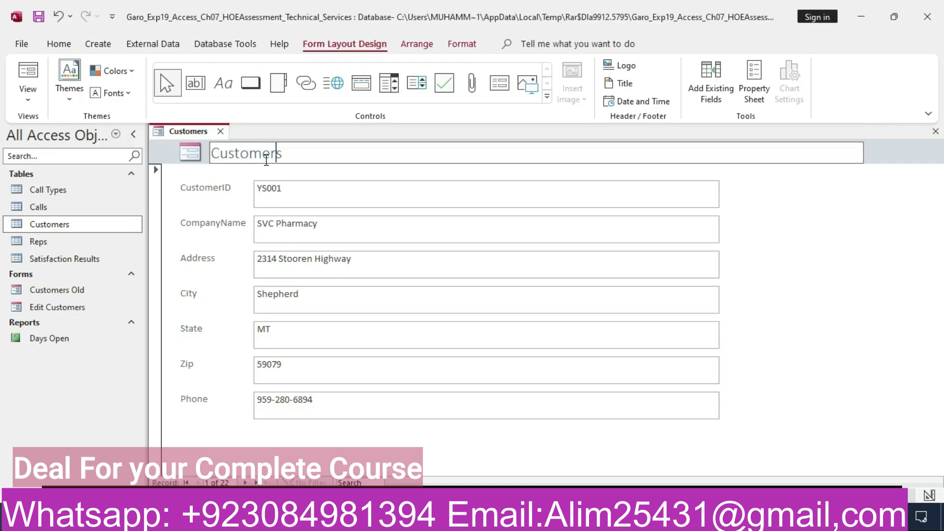
{"action": "key", "text": "BackSpace"}
{"action": "key", "text": "BackSpace"}
{"action": "key", "text": "BackSpace"}
{"action": "key", "text": "BackSpace"}
{"action": "key", "text": "BackSpace"}
{"action": "key", "text": "BackSpace"}
{"action": "key", "text": "BackSpace"}
{"action": "key", "text": "BackSpace"}
{"action": "key", "text": "BackSpace"}
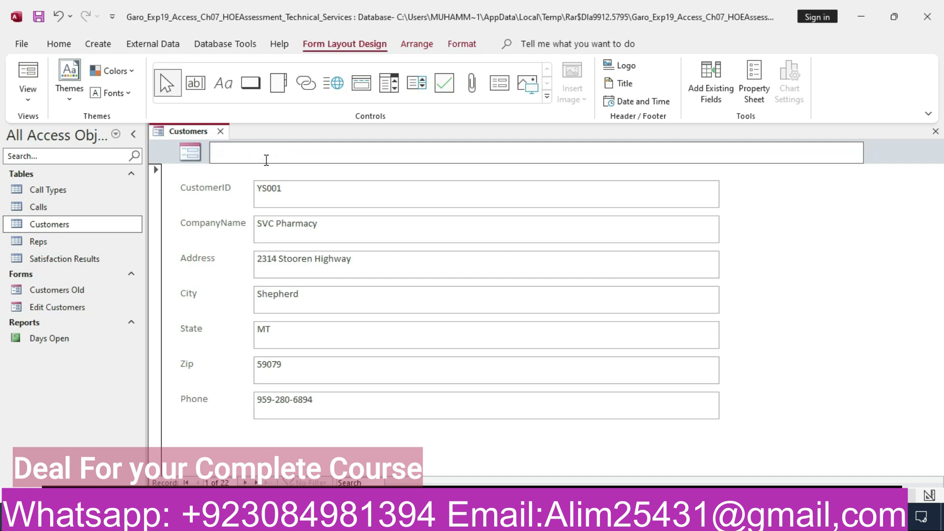
{"action": "type", "text": "View Customer Data (No Edits)"}
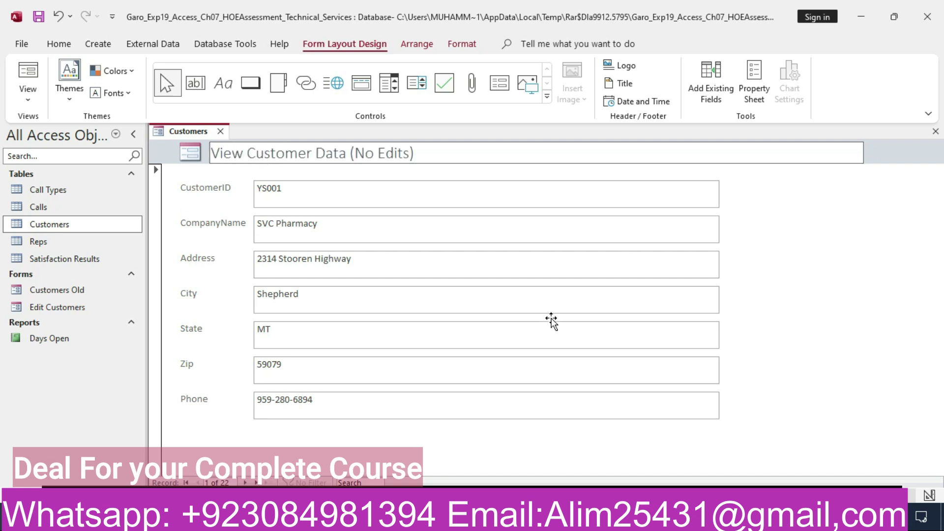
Read the Word instruction on switching to Form view and testing the CompanyName box, and return to Access.
{"action": "key", "text": "alt+Tab"}
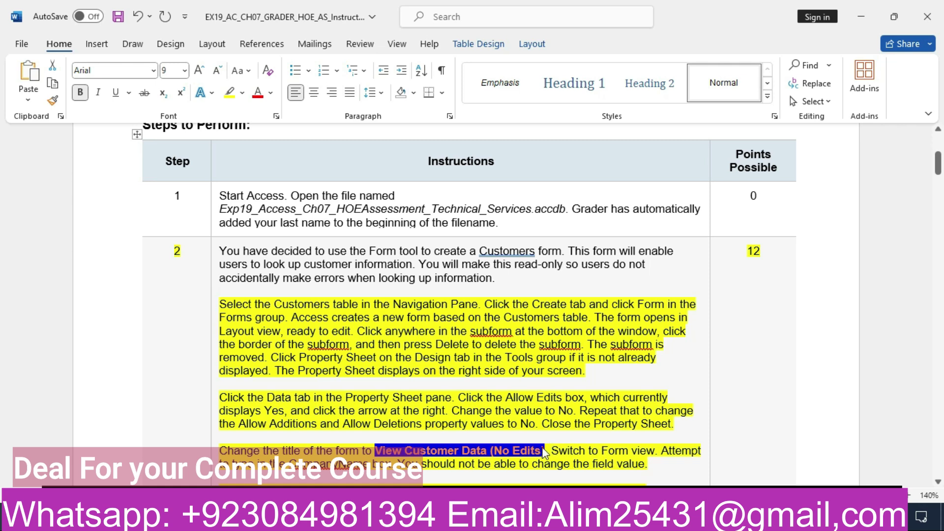
{"action": "left_click_drag", "start_coordinate": [551, 450], "coordinate": [650, 470]}
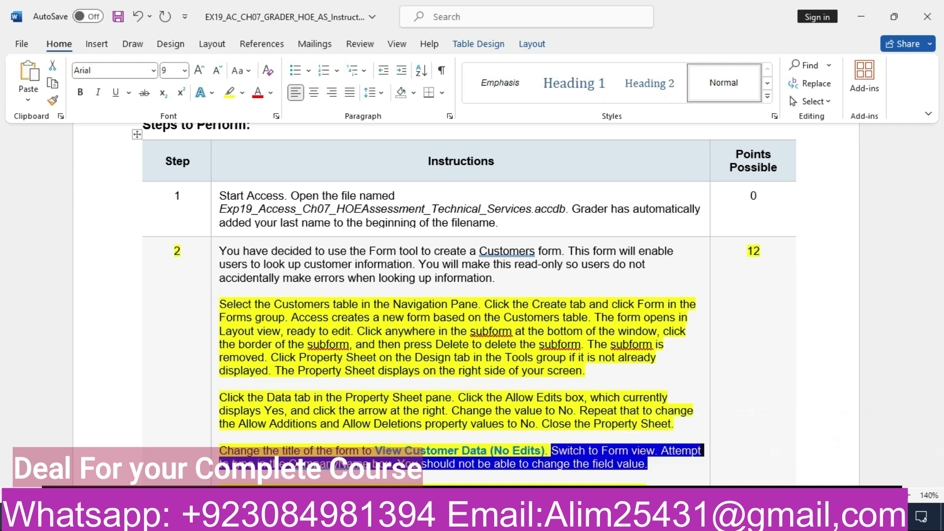
{"action": "left_click", "coordinate": [511, 517]}
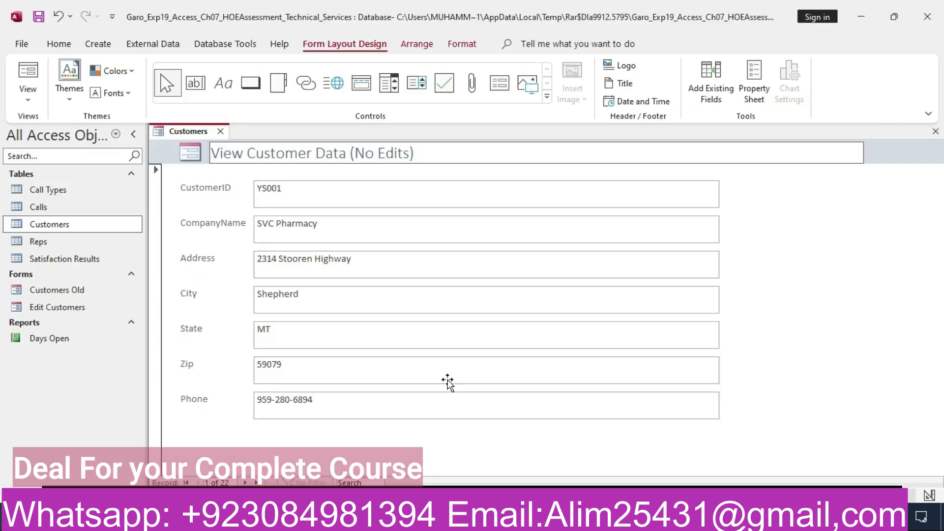
Show the Customers form in Form view and place the cursor in the CompanyName field.
{"action": "right_click", "coordinate": [196, 130]}
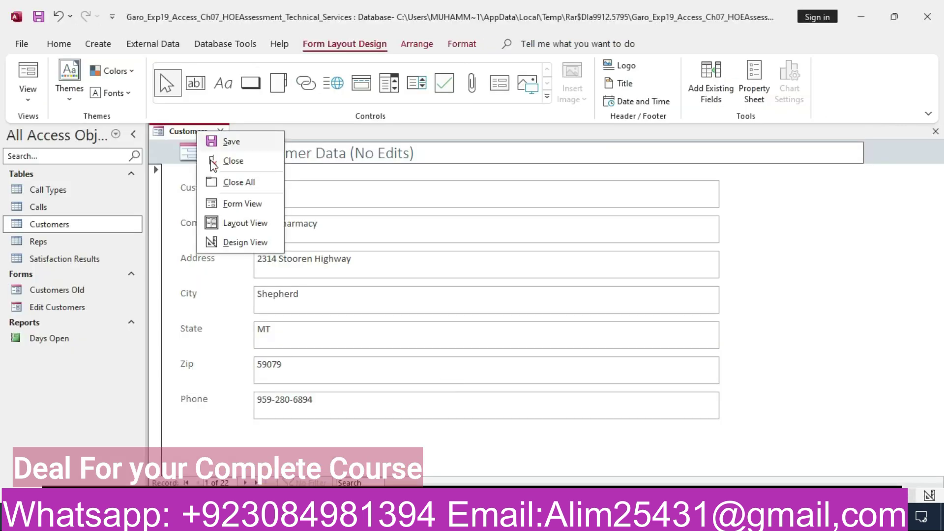
{"action": "left_click", "coordinate": [231, 204]}
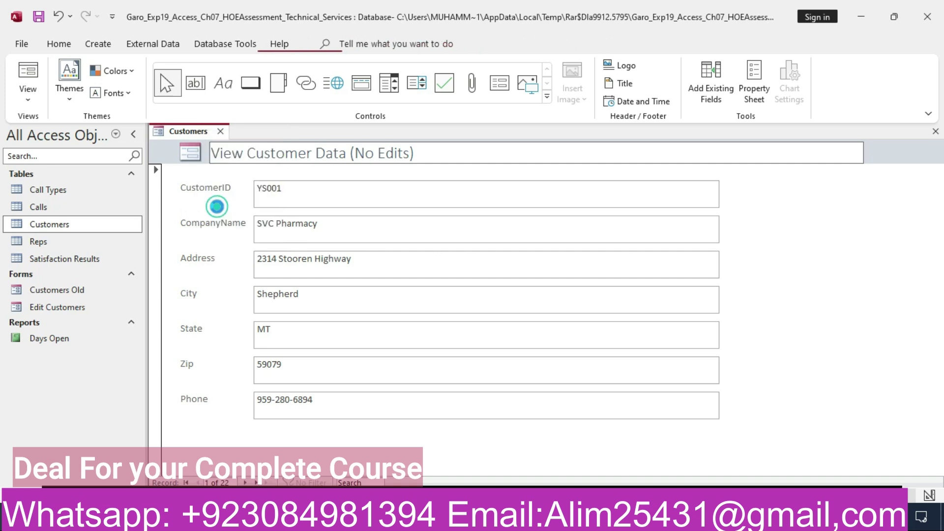
{"action": "left_click", "coordinate": [318, 189]}
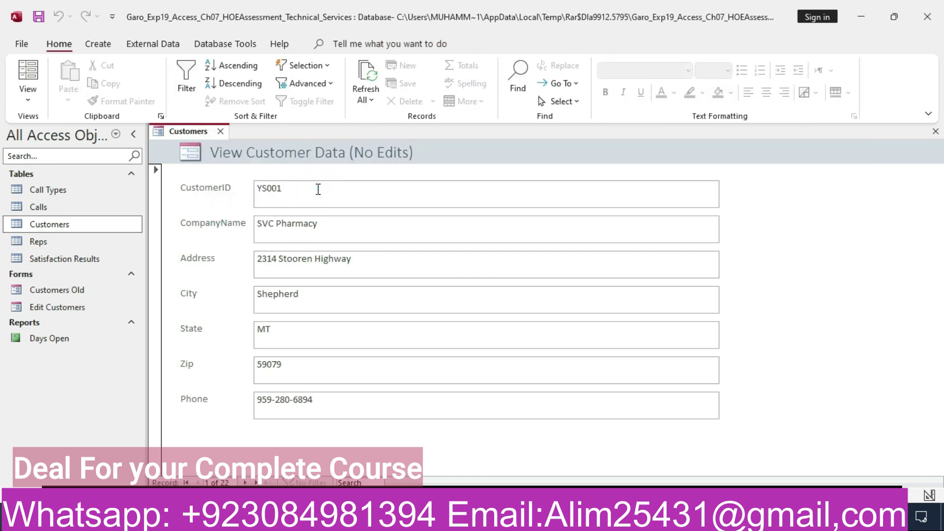
{"action": "left_click", "coordinate": [322, 220]}
Switch to Word, read the instruction on trying the New and Delete record commands, and return to Access.
{"action": "left_click", "coordinate": [561, 516]}
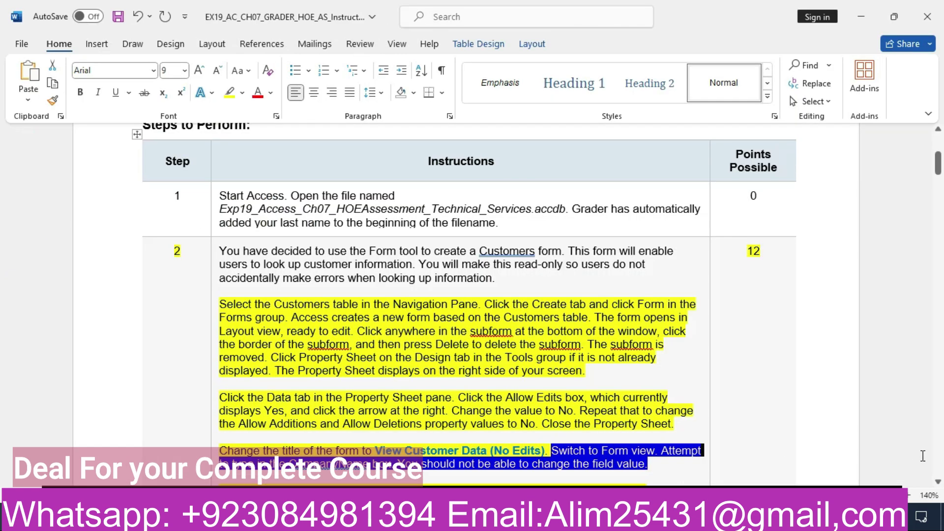
{"action": "scroll", "coordinate": [938, 484], "scroll_direction": "down", "scroll_amount": 3}
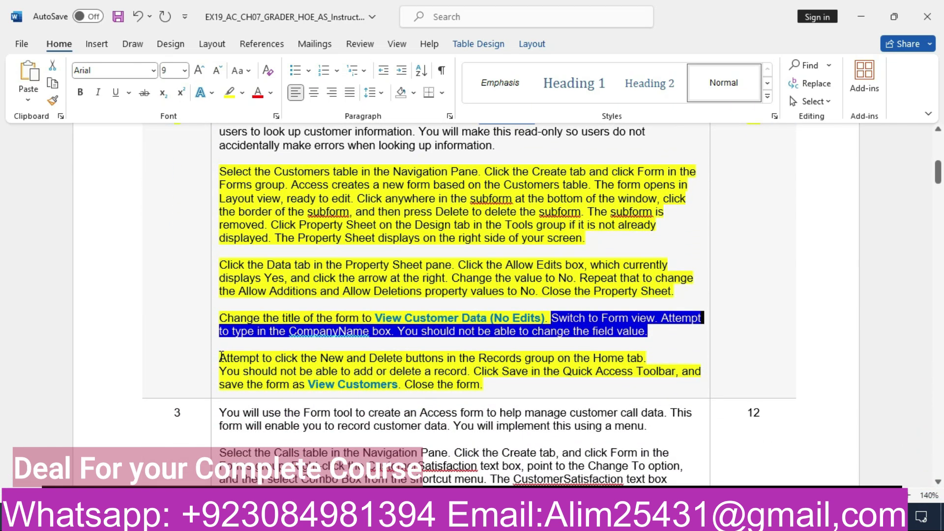
{"action": "left_click_drag", "start_coordinate": [220, 358], "coordinate": [637, 364]}
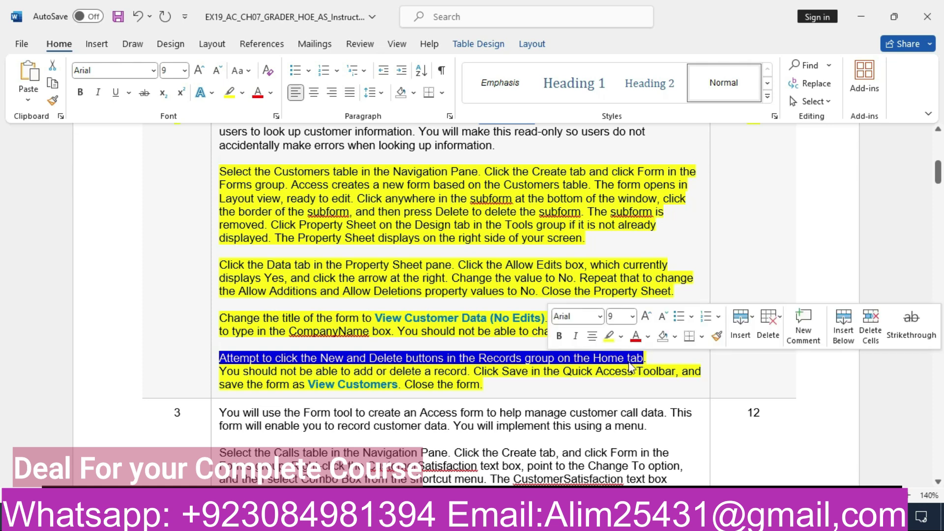
{"action": "left_click", "coordinate": [295, 518]}
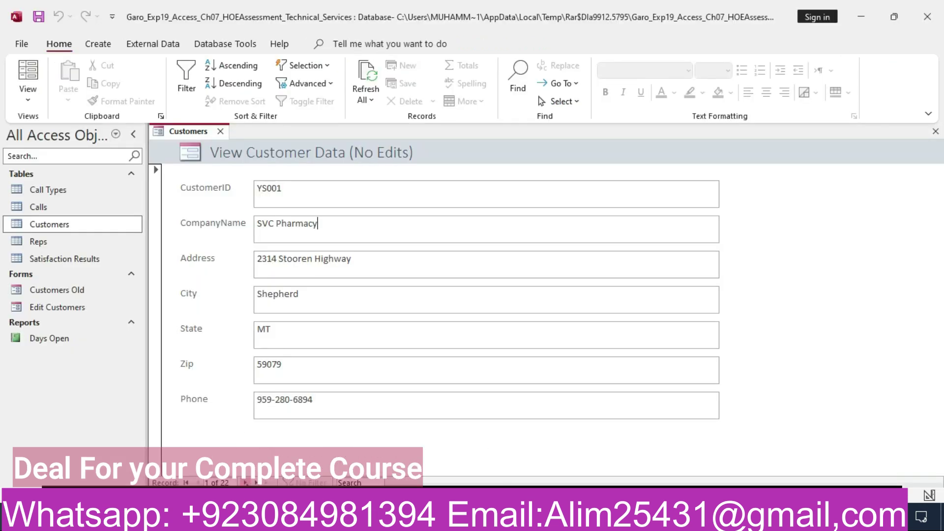
Browse forward through the customer records in the form to the last record.
{"action": "left_click", "coordinate": [244, 483]}
{"action": "left_click", "coordinate": [245, 483]}
{"action": "left_click", "coordinate": [245, 483]}
{"action": "left_click", "coordinate": [244, 483]}
{"action": "left_click", "coordinate": [245, 482]}
{"action": "left_click", "coordinate": [244, 483]}
{"action": "left_click", "coordinate": [245, 483]}
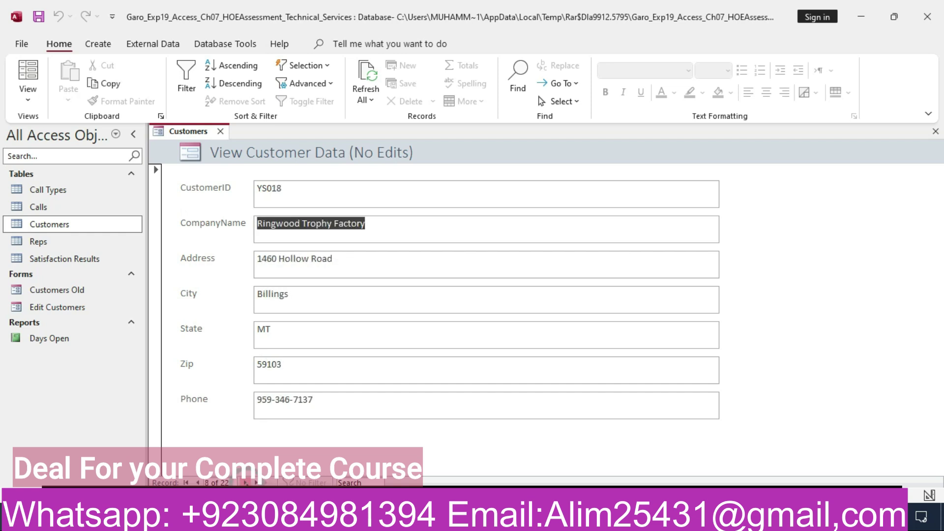
{"action": "left_click", "coordinate": [254, 483]}
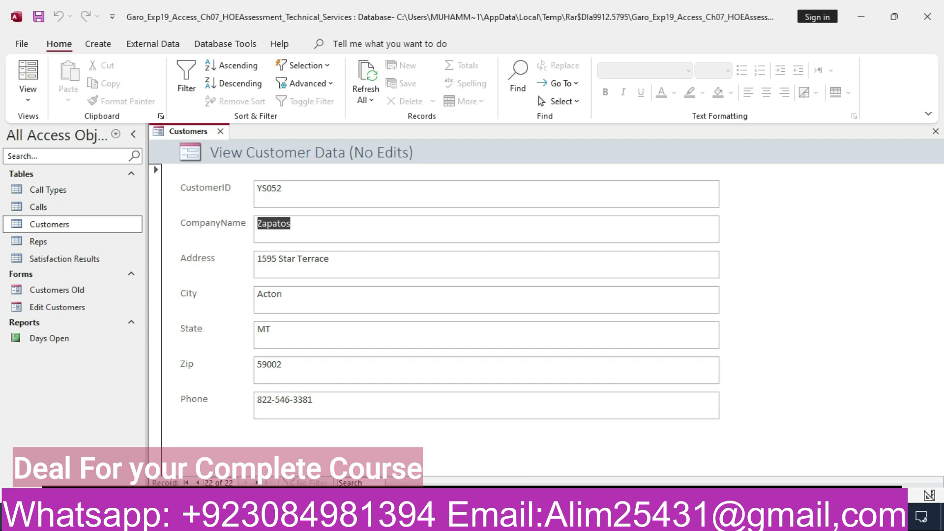
Recheck the New and Delete instruction in Word, and select the Address value of the last record in Access.
{"action": "left_click", "coordinate": [556, 519]}
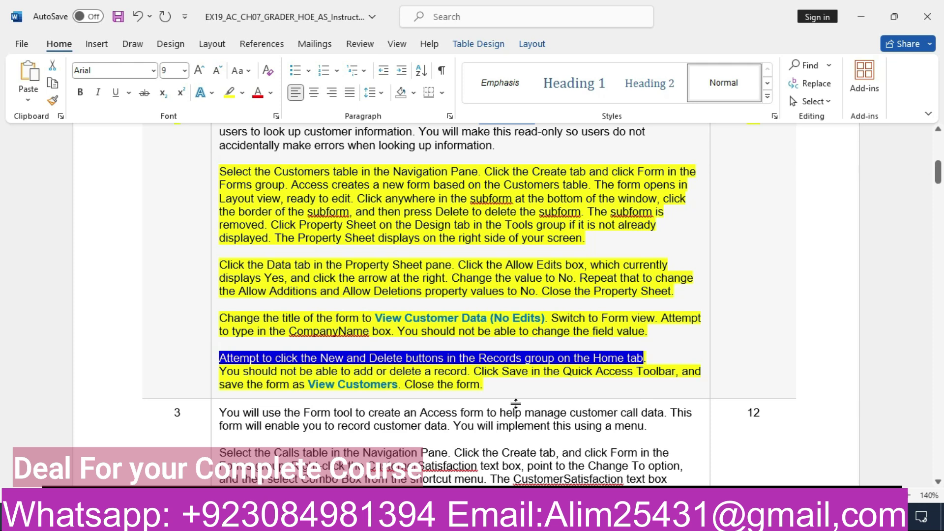
{"action": "left_click", "coordinate": [534, 520]}
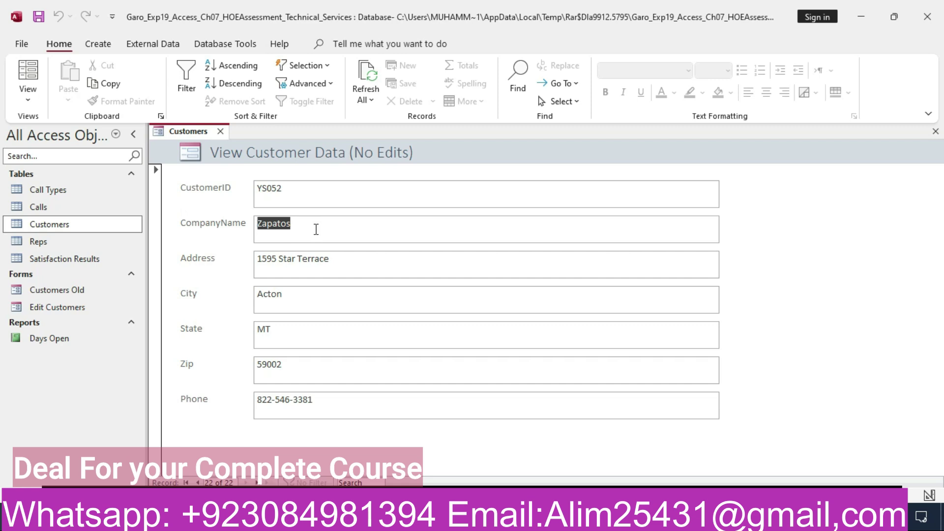
{"action": "left_click_drag", "start_coordinate": [333, 258], "coordinate": [245, 257]}
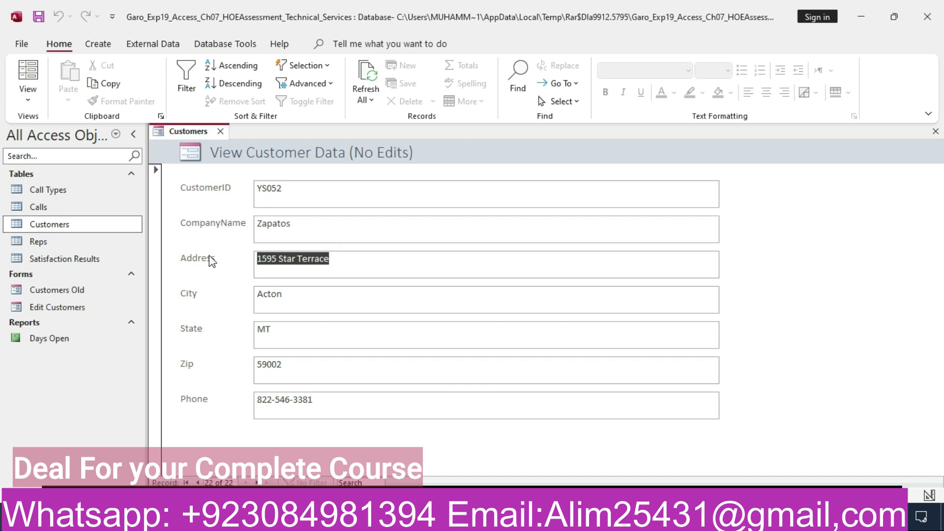
Switch to Word, read the instruction on saving and closing the form, and select the form name View Customers.
{"action": "left_click", "coordinate": [304, 517]}
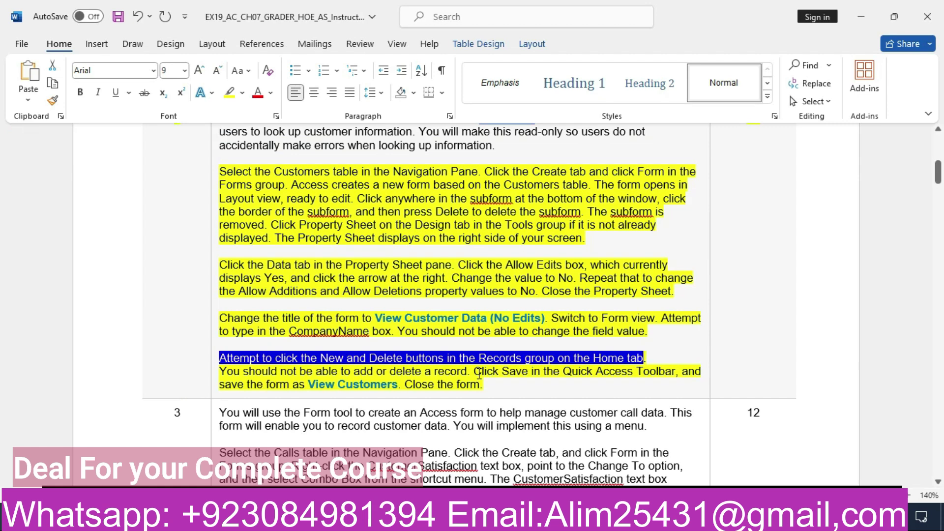
{"action": "left_click_drag", "start_coordinate": [475, 372], "coordinate": [577, 380]}
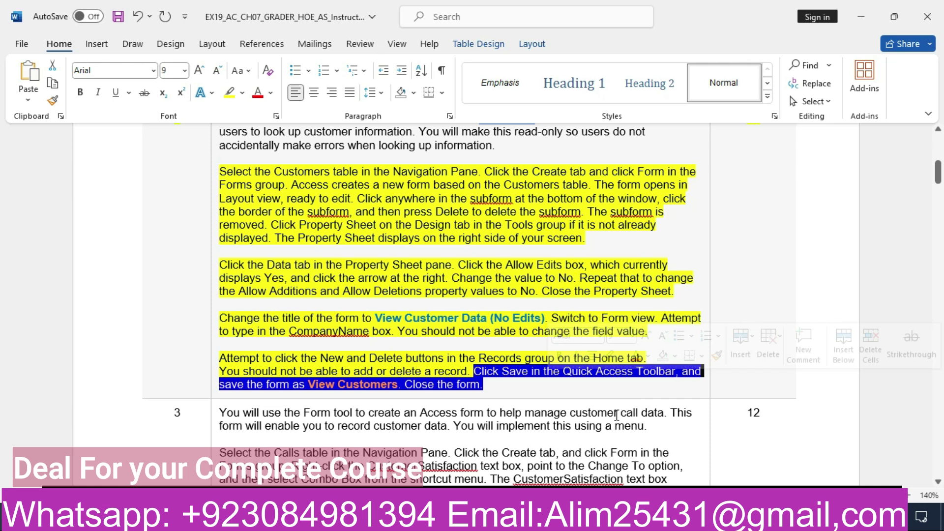
{"action": "left_click", "coordinate": [311, 386]}
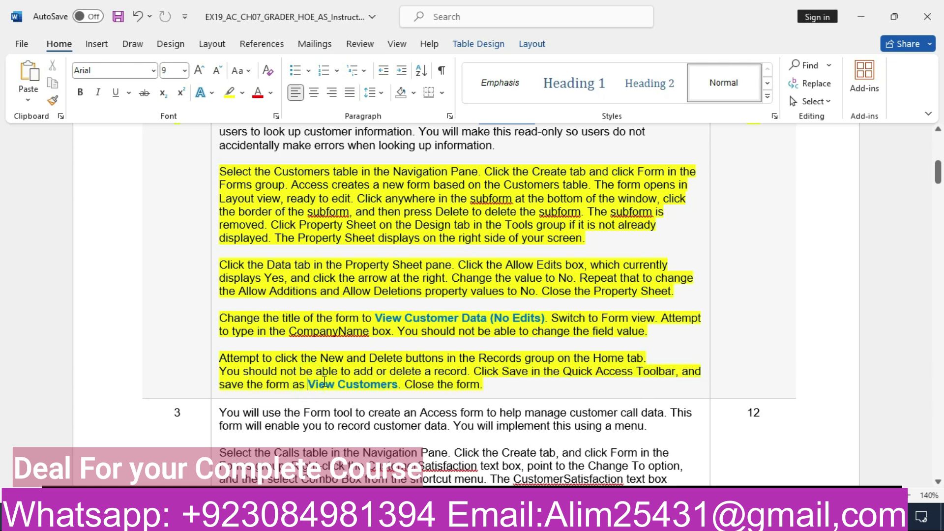
{"action": "key", "text": "ctrl+shift+Right"}
{"action": "key", "text": "ctrl+shift+Right"}
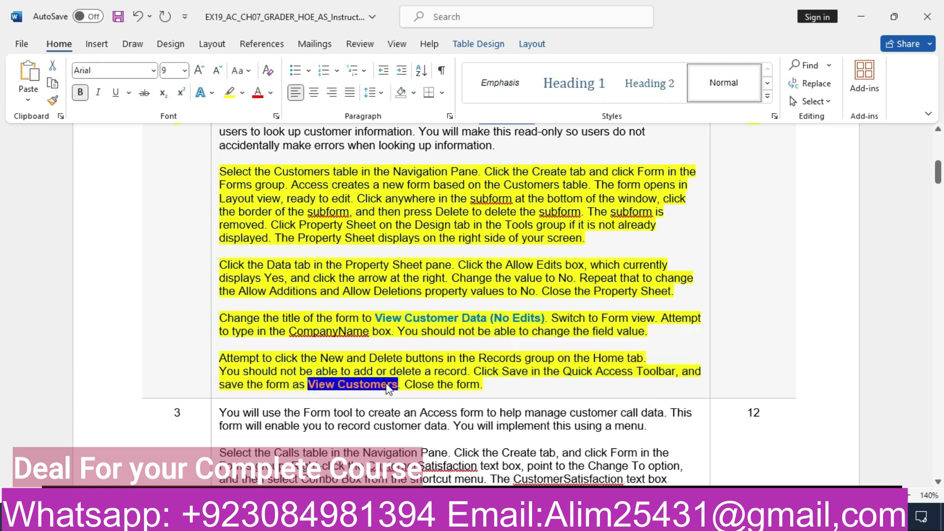
Switch to Access, save the form as View Customers, and close it.
{"action": "left_click", "coordinate": [590, 516]}
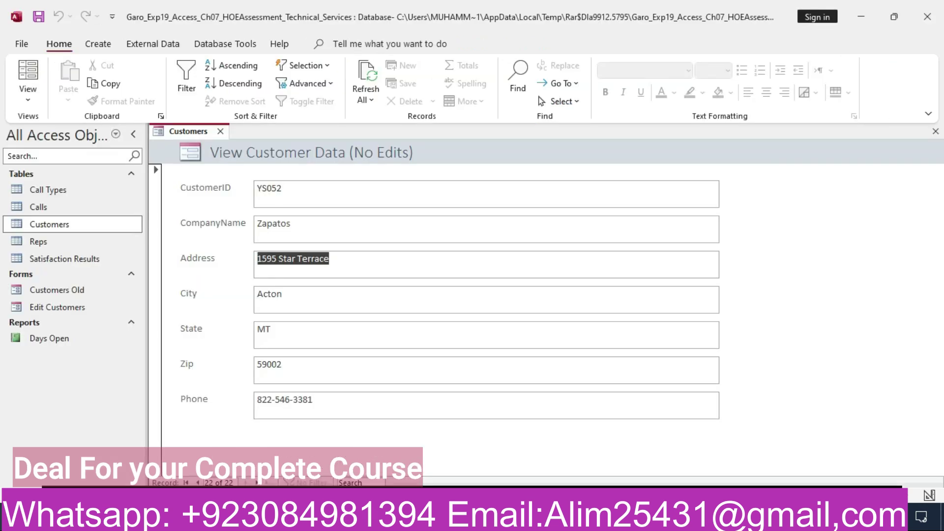
{"action": "right_click", "coordinate": [191, 129]}
{"action": "left_click", "coordinate": [208, 141]}
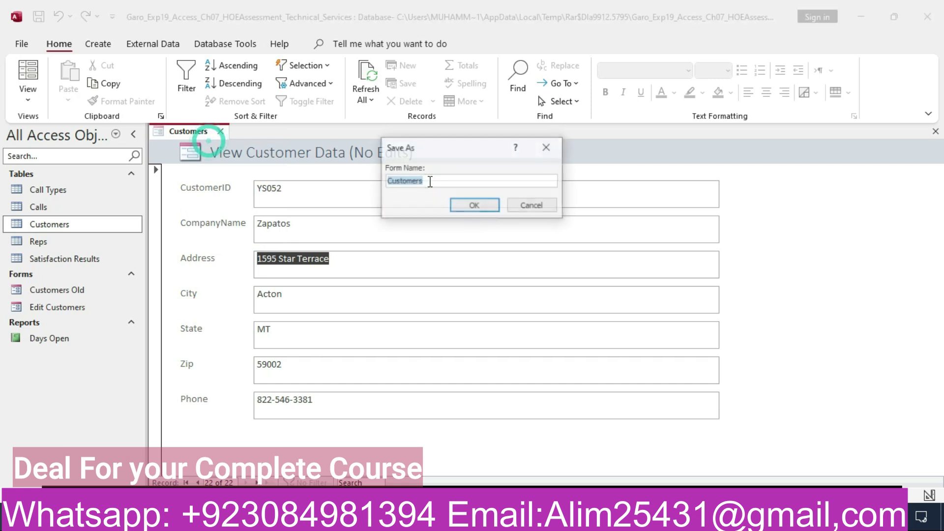
{"action": "key", "text": "BackSpace"}
{"action": "type", "text": "View Customers"}
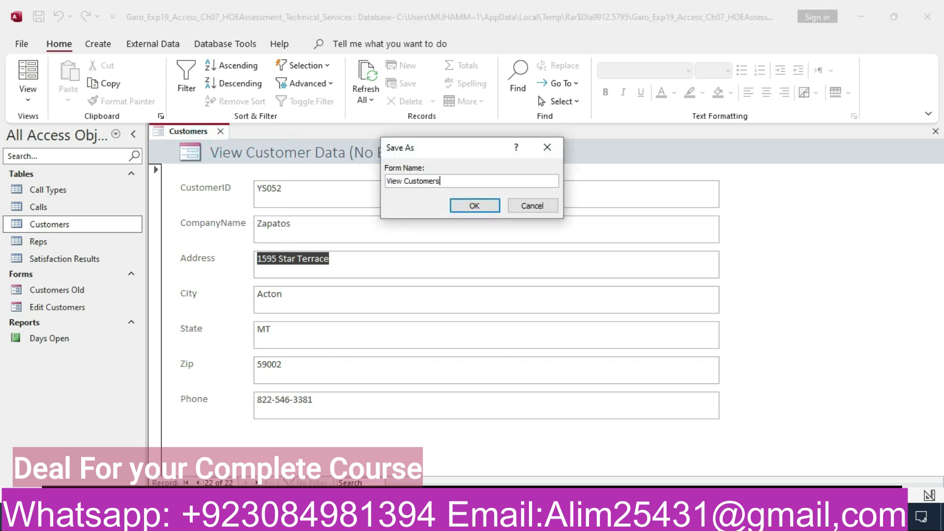
{"action": "left_click", "coordinate": [467, 205]}
{"action": "key", "text": "alt+Tab"}
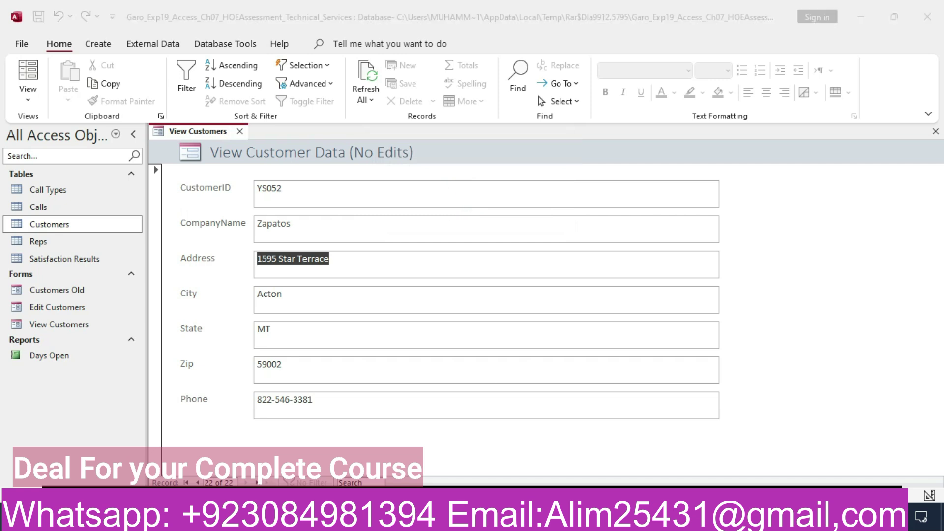
{"action": "key", "text": "alt+Tab"}
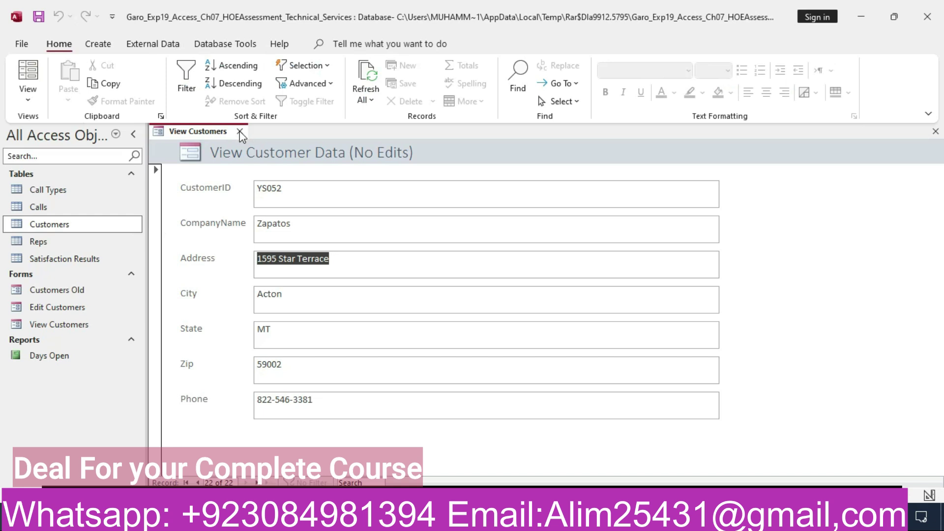
{"action": "left_click", "coordinate": [240, 132]}
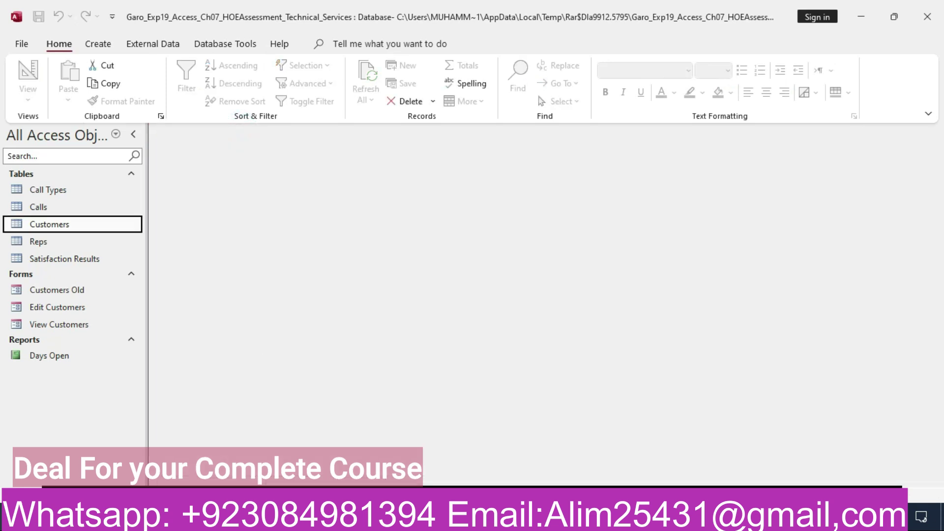
Switch to Word and remove the yellow highlight from the detailed instruction paragraphs of step 2.
{"action": "key", "text": "alt+Tab"}
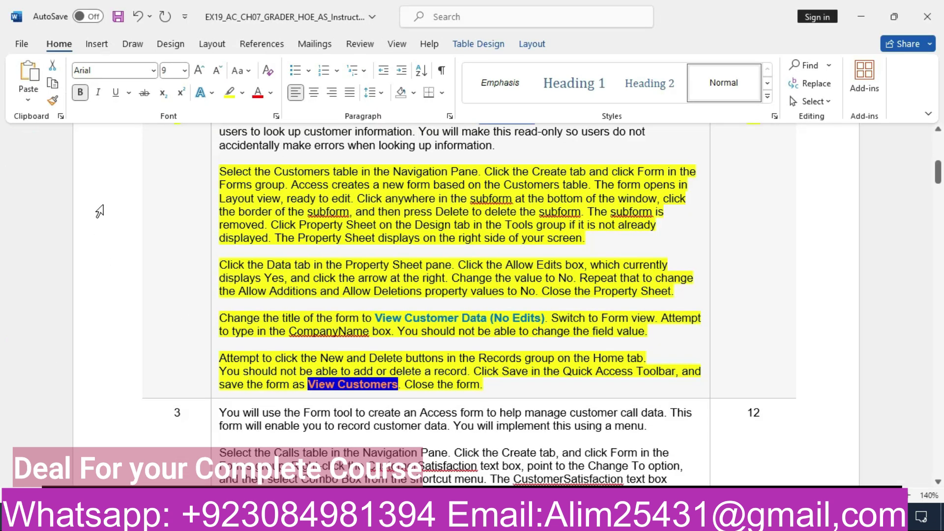
{"action": "left_click", "coordinate": [100, 211]}
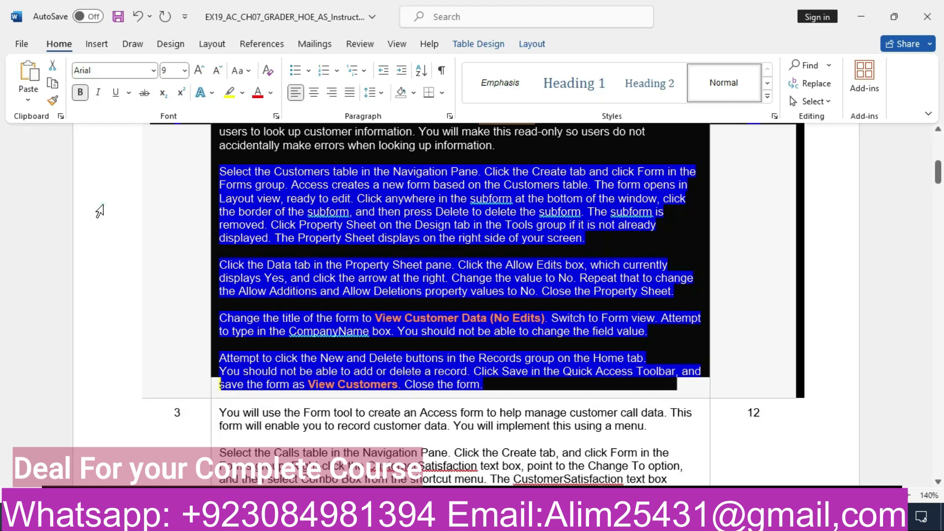
{"action": "left_click", "coordinate": [164, 291]}
{"action": "scroll", "coordinate": [165, 290], "scroll_direction": "up", "scroll_amount": 1}
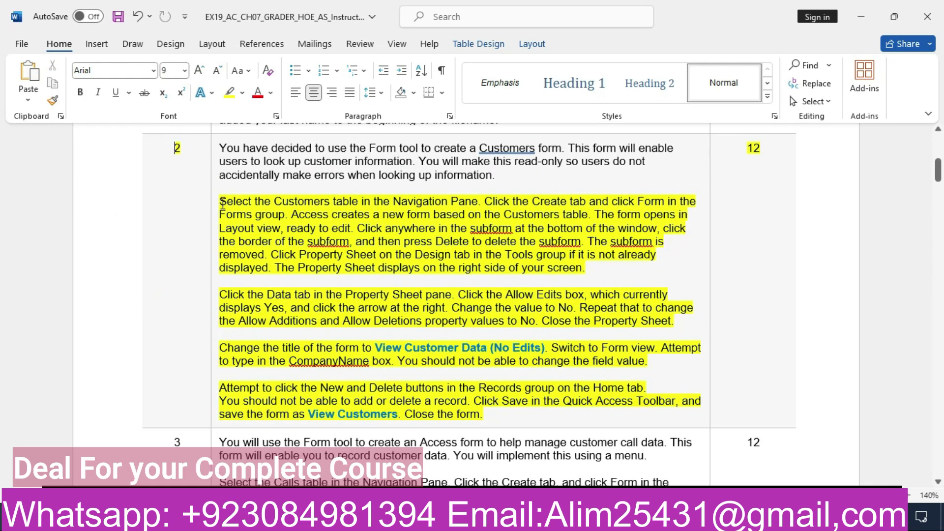
{"action": "left_click_drag", "start_coordinate": [223, 201], "coordinate": [548, 412]}
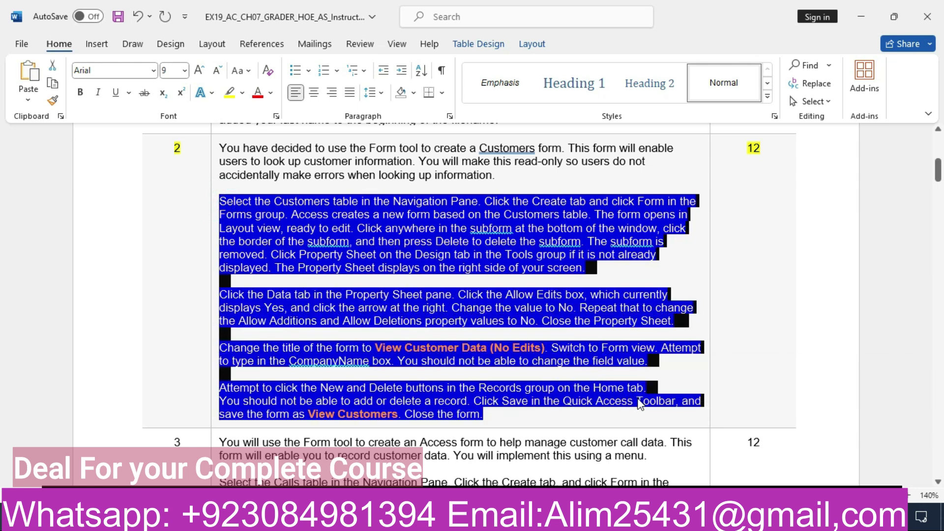
{"action": "left_click", "coordinate": [228, 94]}
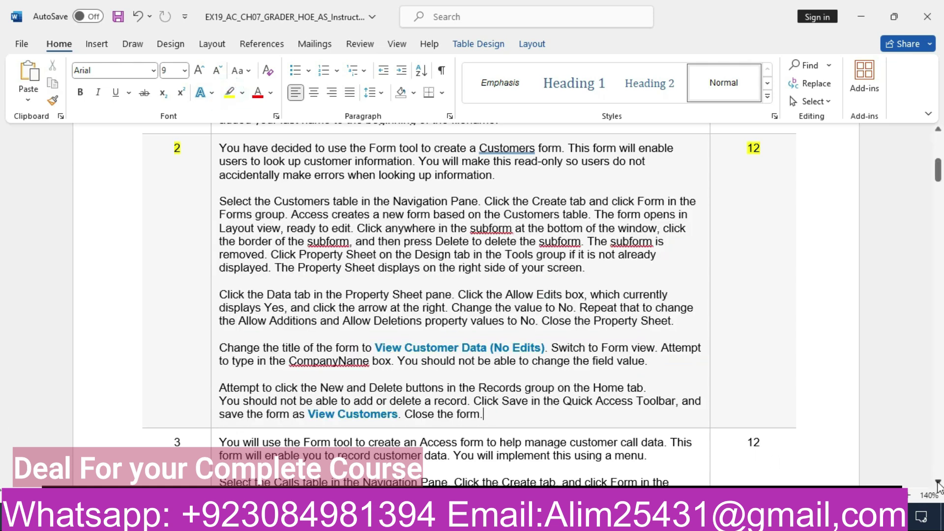
Highlight the entire step 3 row of the instructions table in yellow.
{"action": "scroll", "coordinate": [938, 484], "scroll_direction": "down", "scroll_amount": 6}
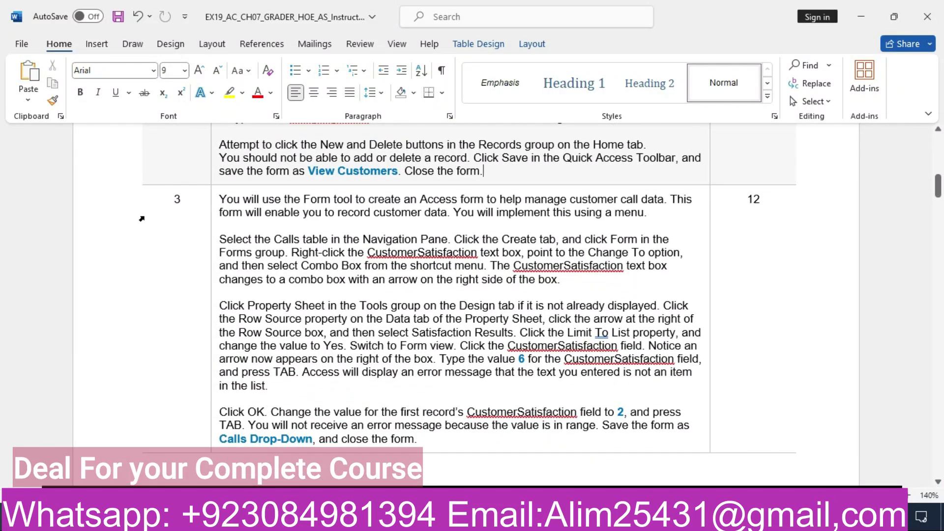
{"action": "left_click", "coordinate": [115, 227]}
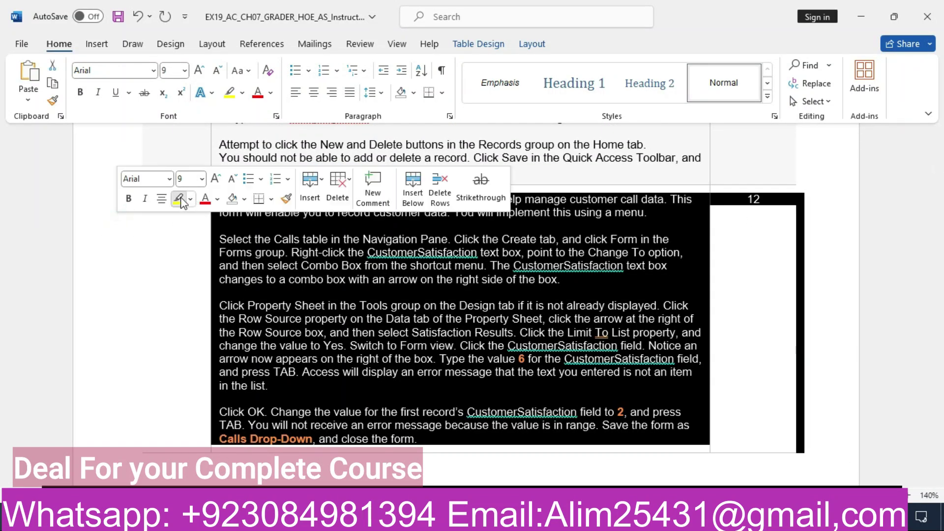
{"action": "left_click", "coordinate": [180, 199]}
{"action": "left_click", "coordinate": [876, 258]}
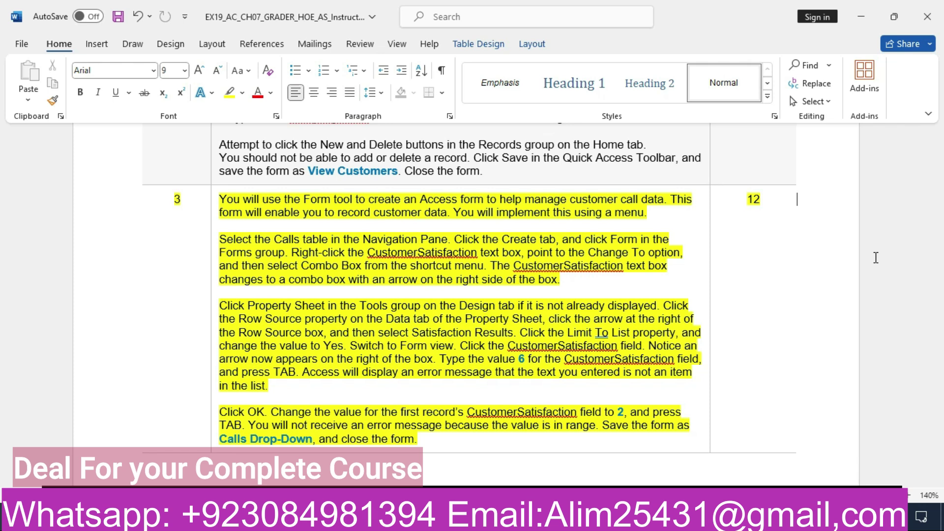
Read the step 3 introduction and select the sentence on selecting the Calls table in the Navigation Pane.
{"action": "left_click", "coordinate": [222, 198]}
{"action": "left_click", "coordinate": [468, 200]}
{"action": "left_click", "coordinate": [229, 200]}
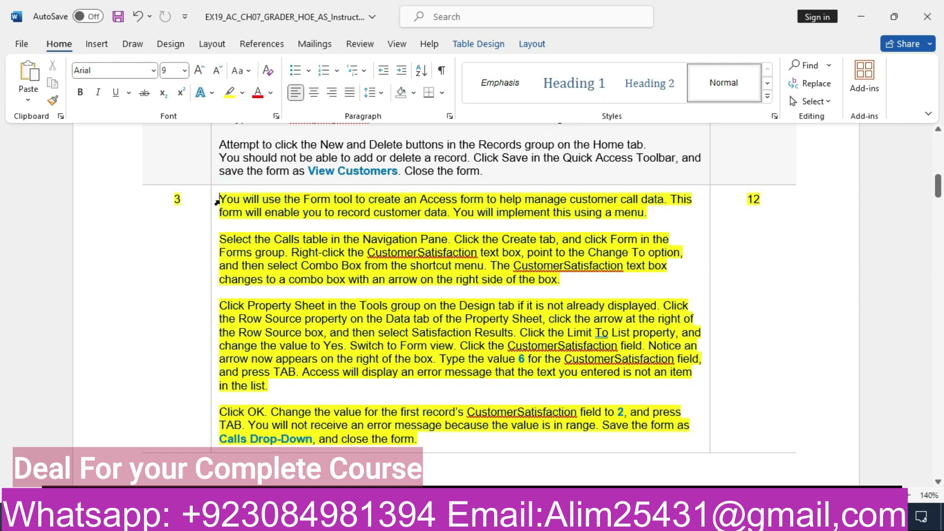
{"action": "left_click", "coordinate": [222, 240]}
{"action": "left_click_drag", "start_coordinate": [222, 240], "coordinate": [431, 242]}
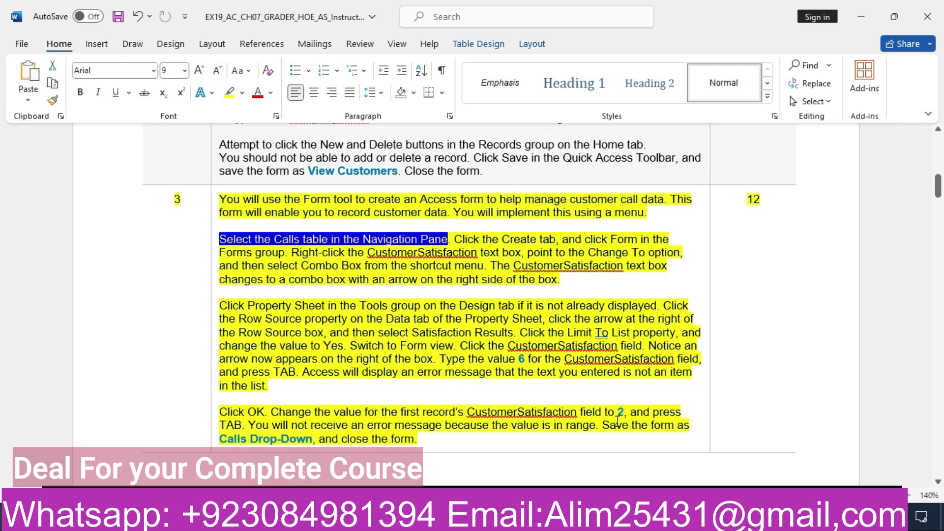
Select the Calls table in Access, check the form instruction in Word, and create a form from the table in Access.
{"action": "key", "text": "alt+Tab"}
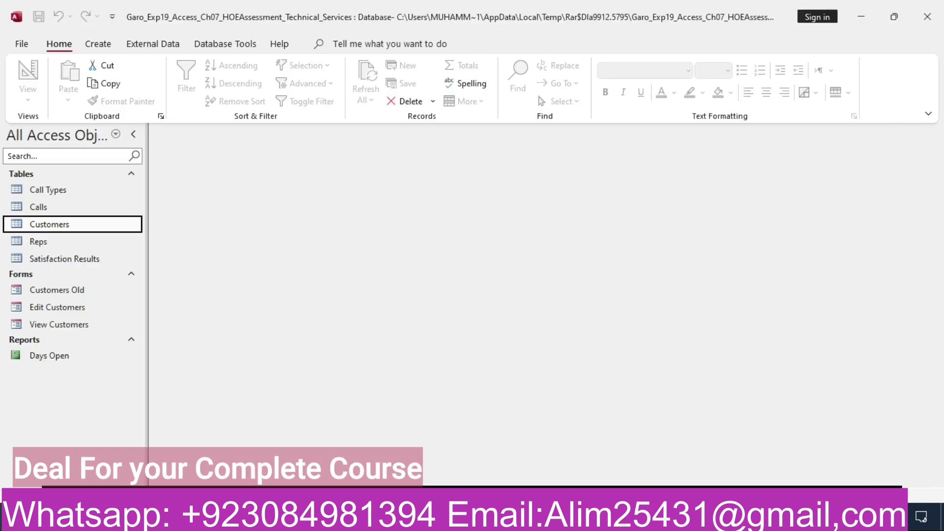
{"action": "left_click", "coordinate": [38, 208]}
{"action": "left_click", "coordinate": [38, 209]}
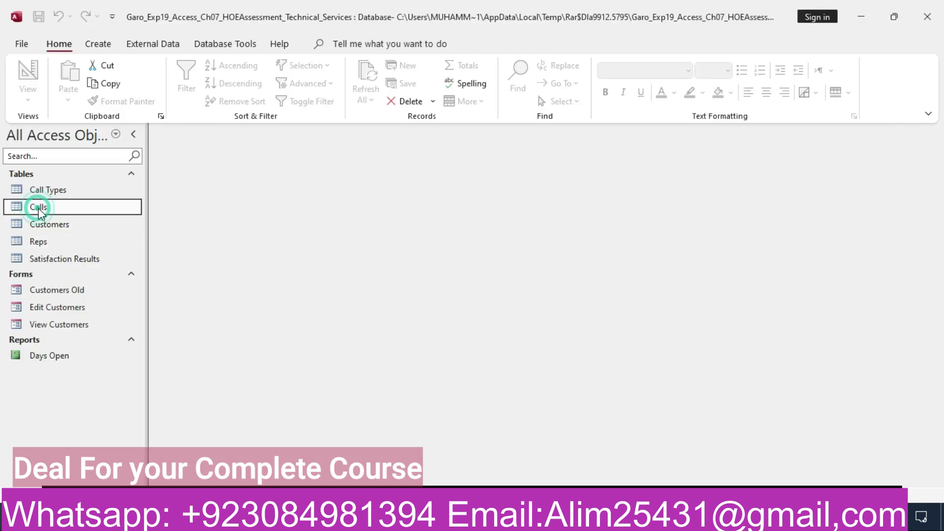
{"action": "left_click", "coordinate": [639, 516]}
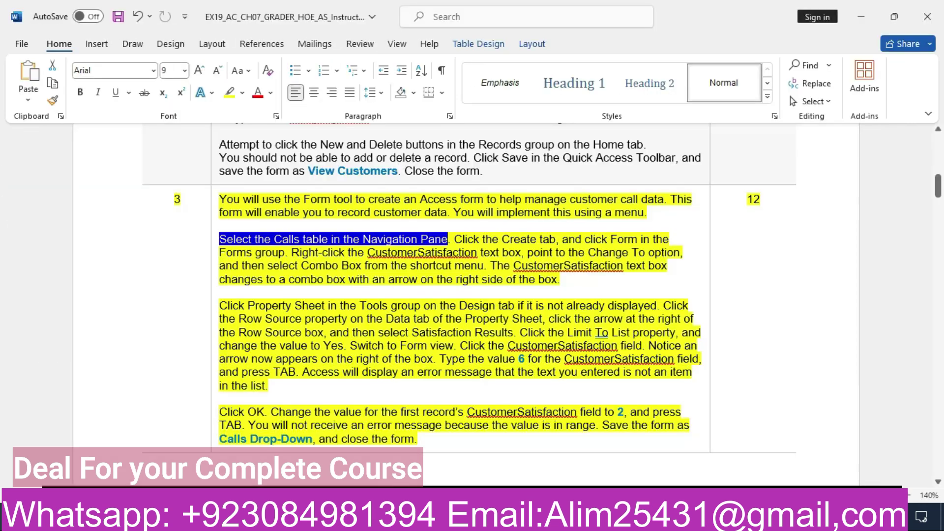
{"action": "left_click_drag", "start_coordinate": [455, 240], "coordinate": [290, 253]}
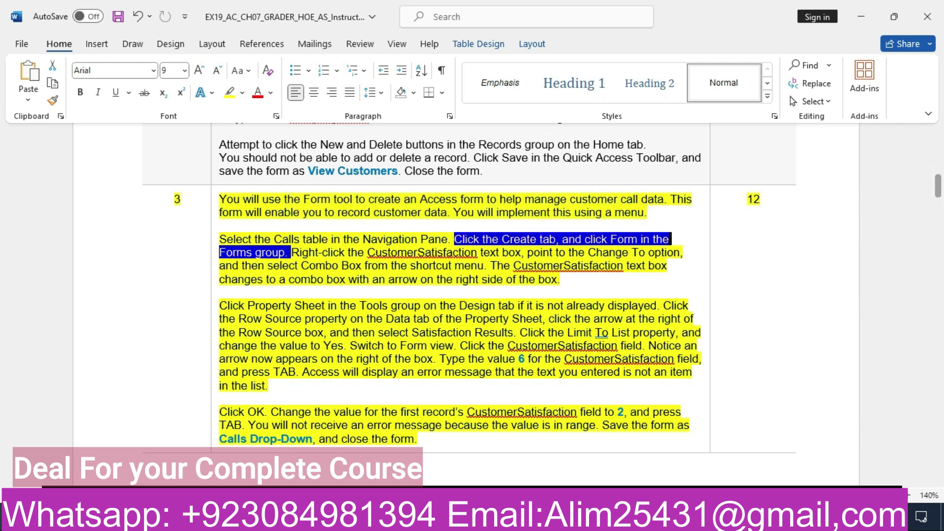
{"action": "left_click", "coordinate": [588, 518]}
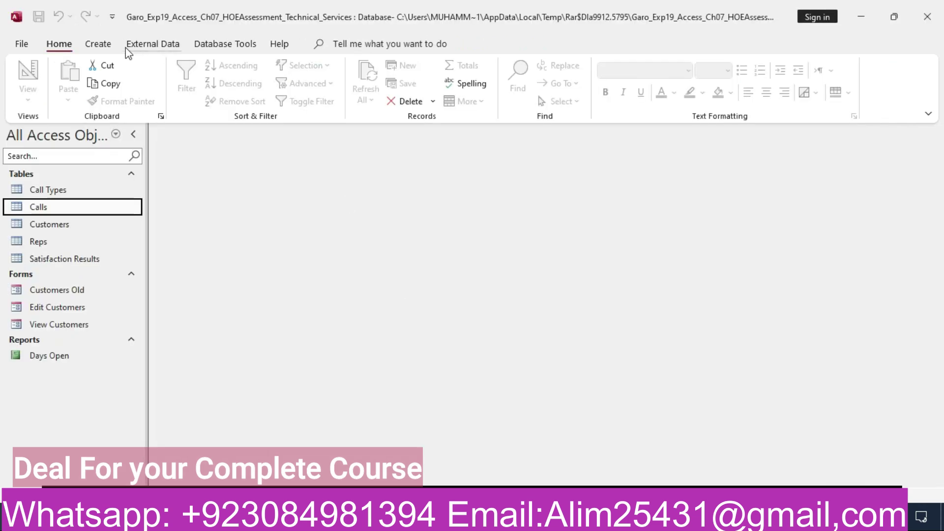
{"action": "left_click", "coordinate": [100, 45]}
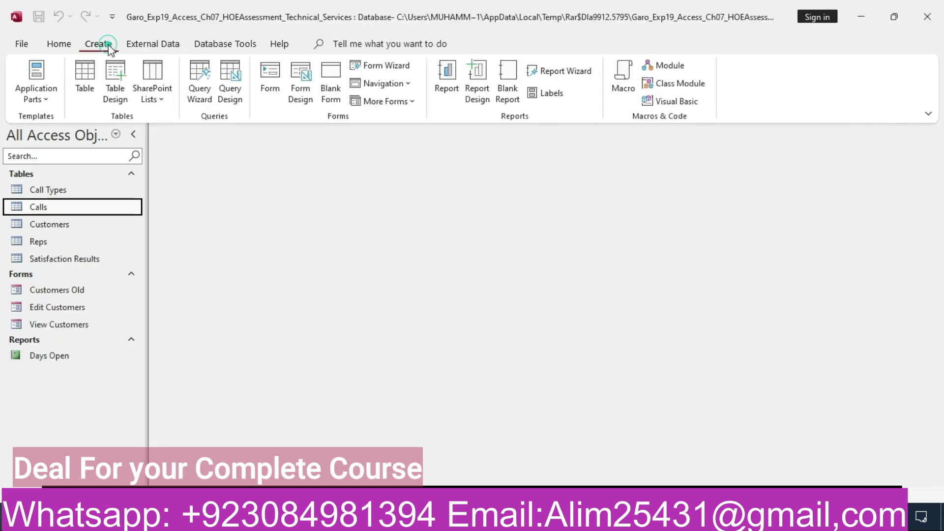
{"action": "left_click", "coordinate": [269, 87]}
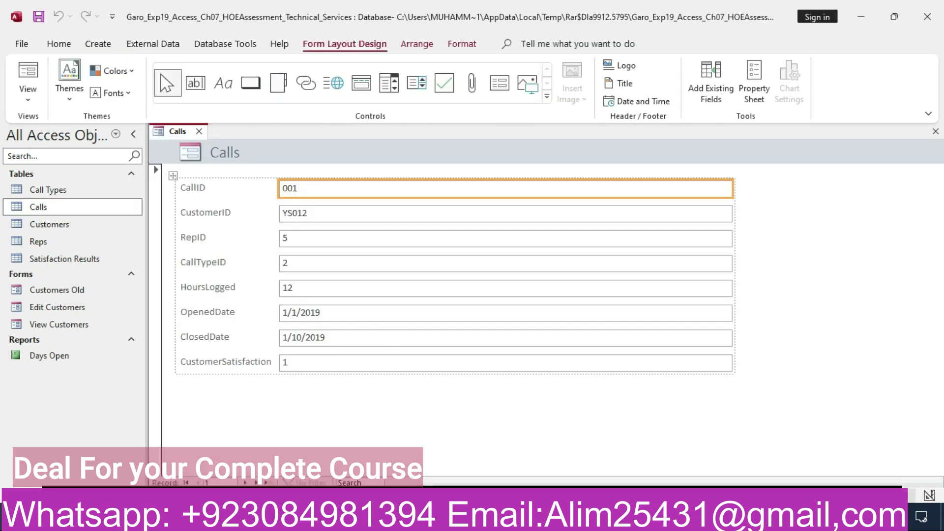
Read the Change To instruction in Word, and in Access change the CustomerSatisfaction text box to a combo box.
{"action": "key", "text": "alt+Tab"}
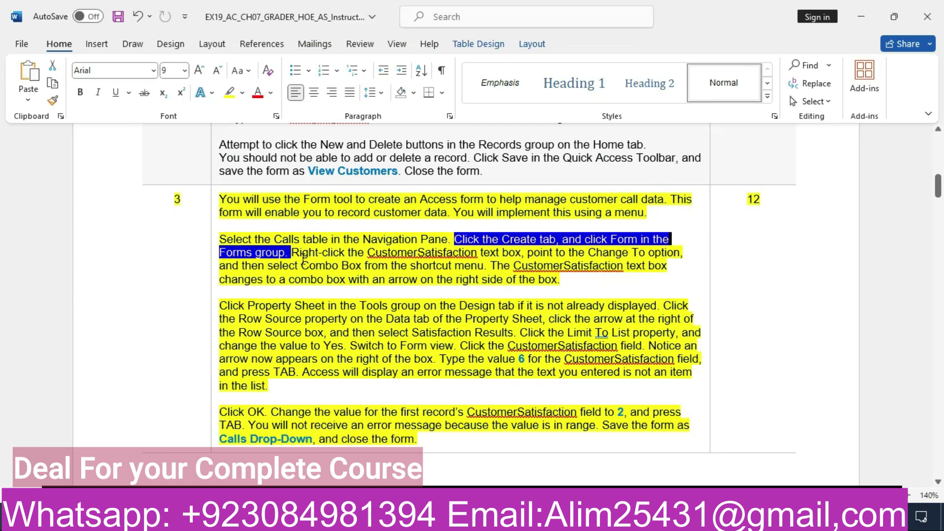
{"action": "left_click_drag", "start_coordinate": [292, 253], "coordinate": [489, 272]}
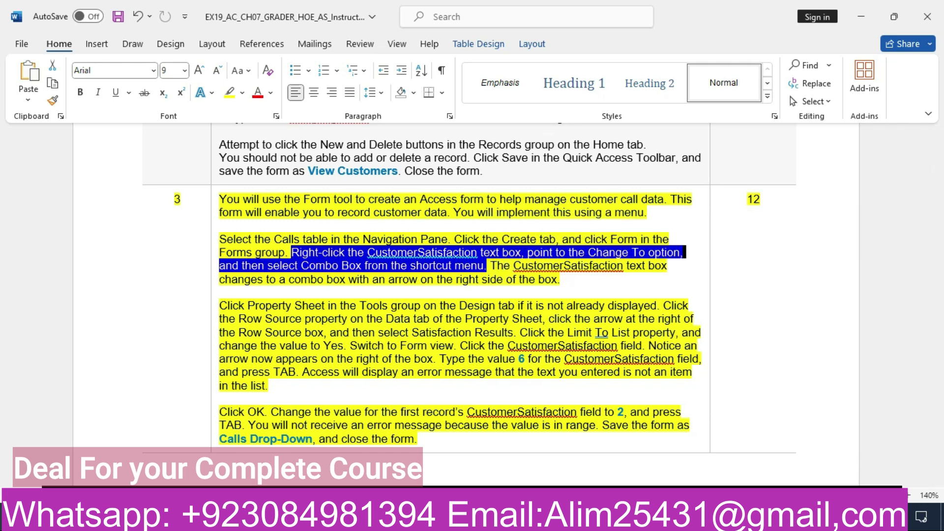
{"action": "left_click", "coordinate": [657, 420]}
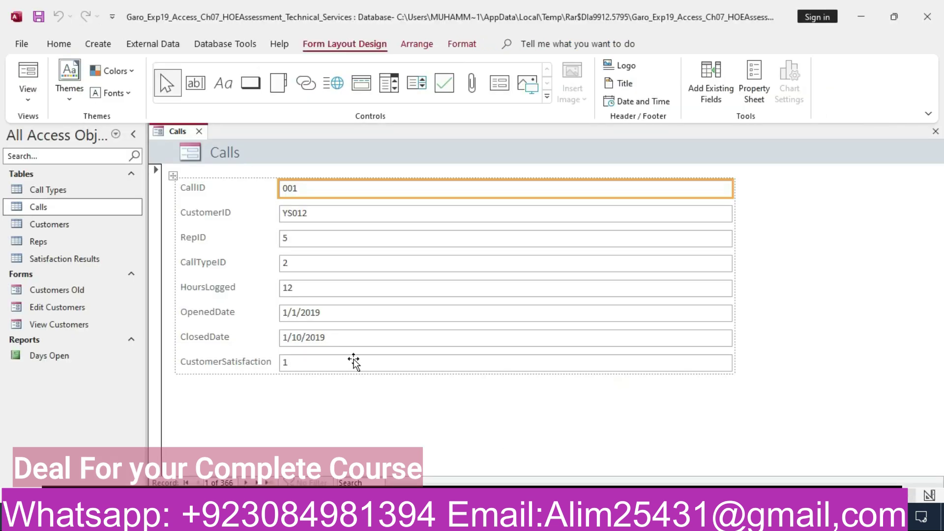
{"action": "left_click", "coordinate": [333, 368]}
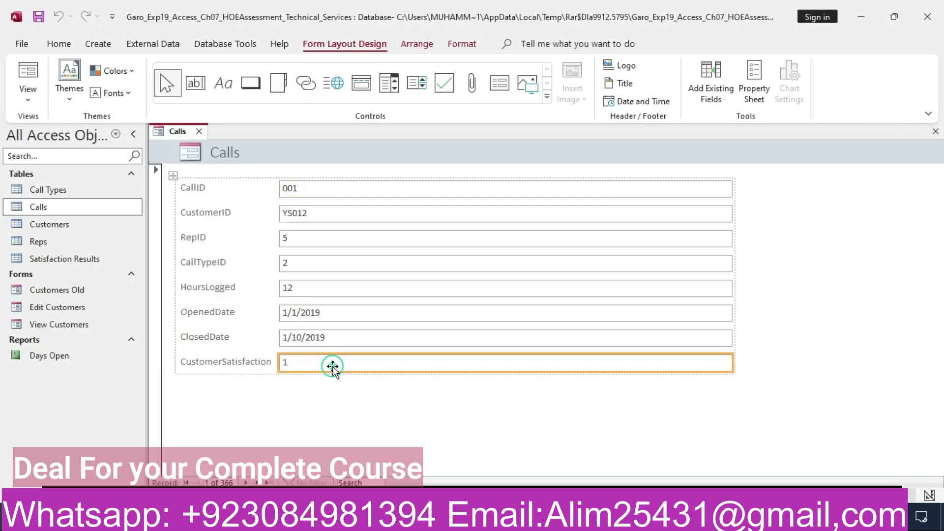
{"action": "right_click", "coordinate": [294, 366]}
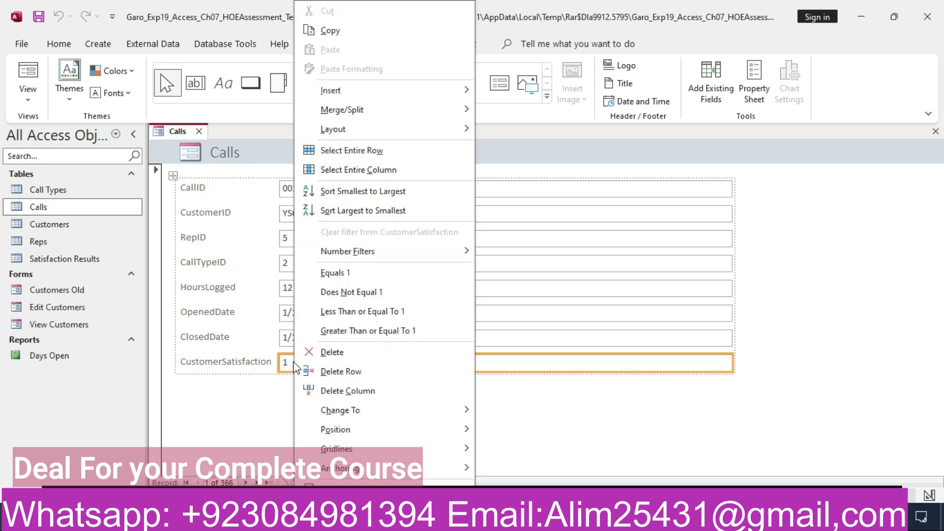
{"action": "mouse_move", "coordinate": [381, 417]}
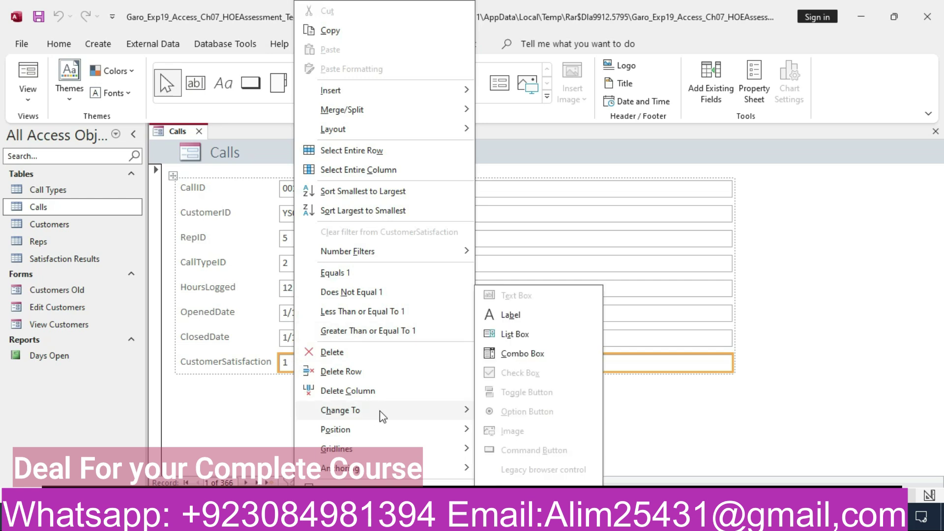
{"action": "left_click", "coordinate": [515, 354]}
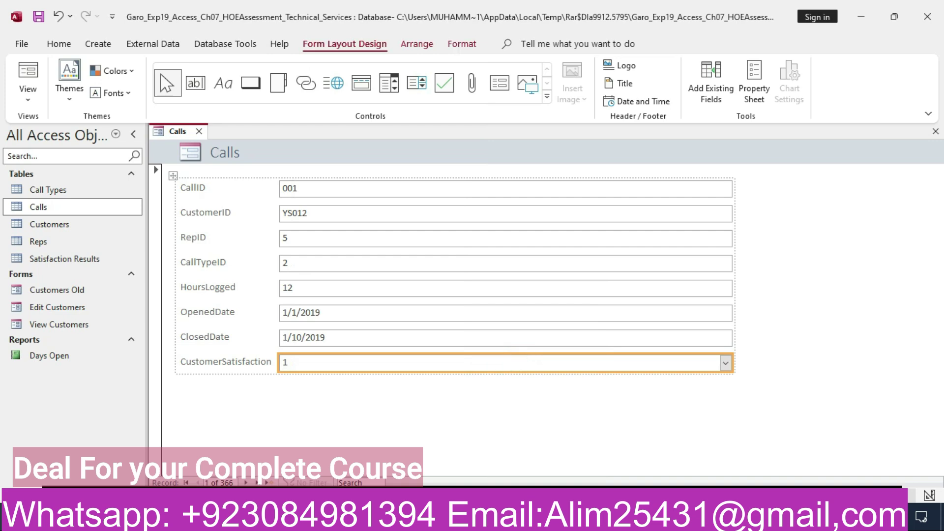
Read the Word sentence describing the combo box arrow, and check the CustomerSatisfaction box in Access for it.
{"action": "key", "text": "alt+Tab"}
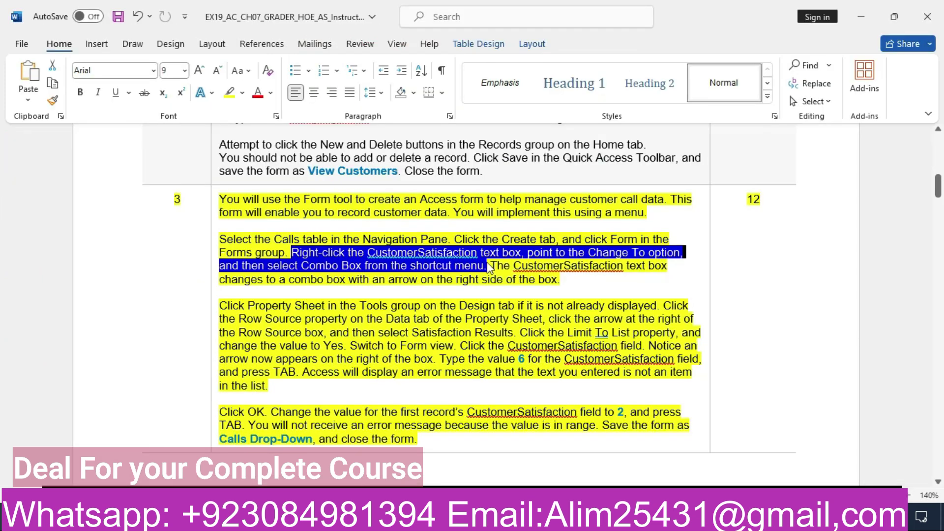
{"action": "left_click_drag", "start_coordinate": [491, 265], "coordinate": [580, 279]}
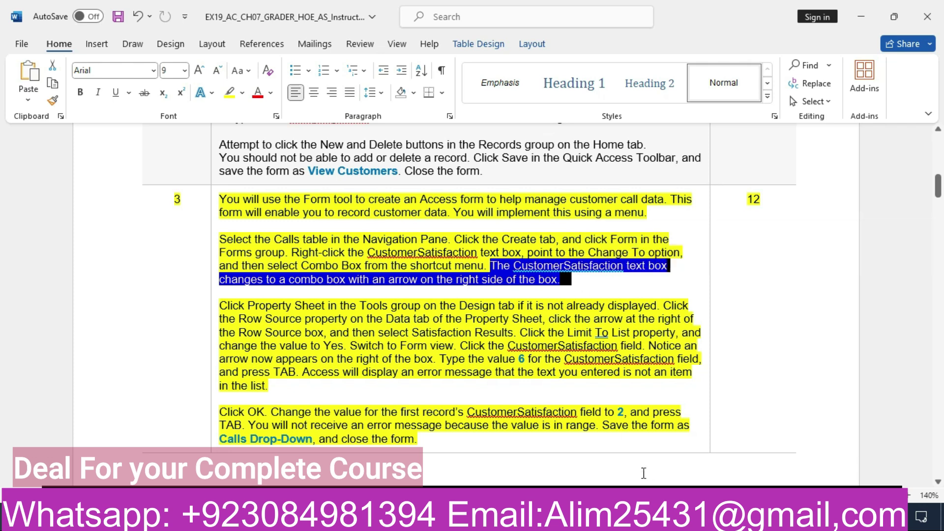
{"action": "key", "text": "alt+Tab"}
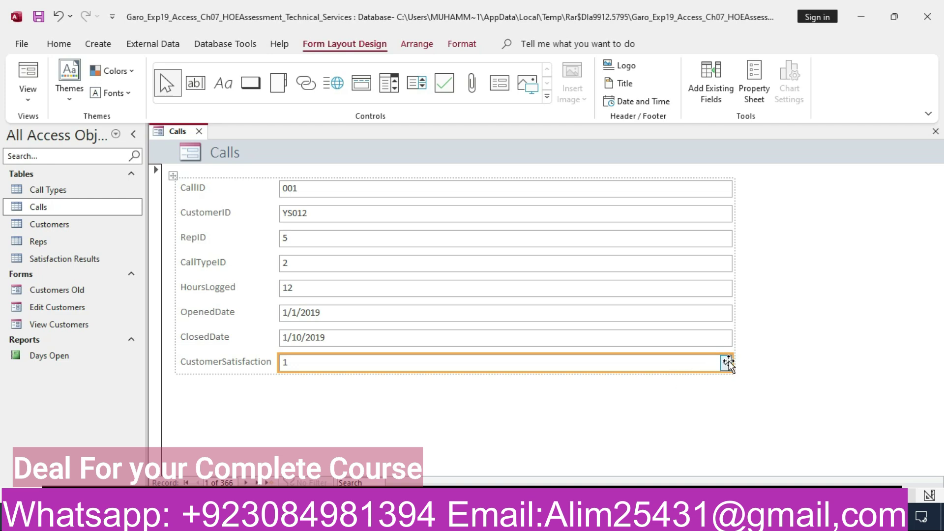
Read the Property Sheet instruction in Word, and display the Property Sheet for CustomerSatisfaction in Access.
{"action": "left_click", "coordinate": [620, 517]}
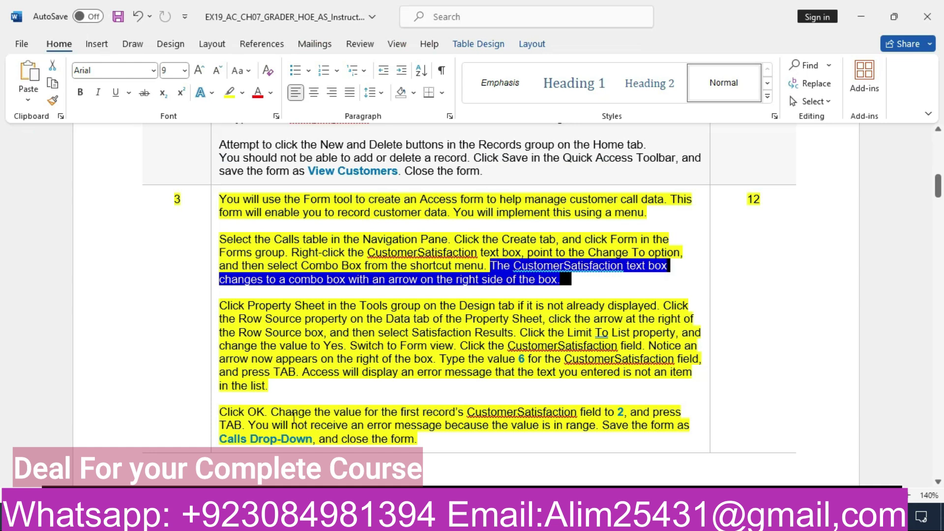
{"action": "left_click_drag", "start_coordinate": [221, 305], "coordinate": [658, 307]}
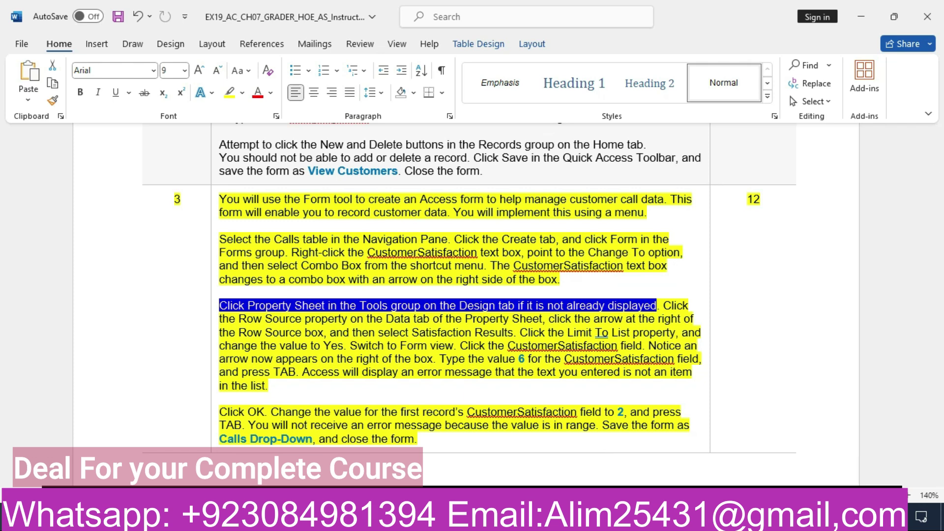
{"action": "left_click", "coordinate": [599, 517]}
{"action": "left_click", "coordinate": [749, 74]}
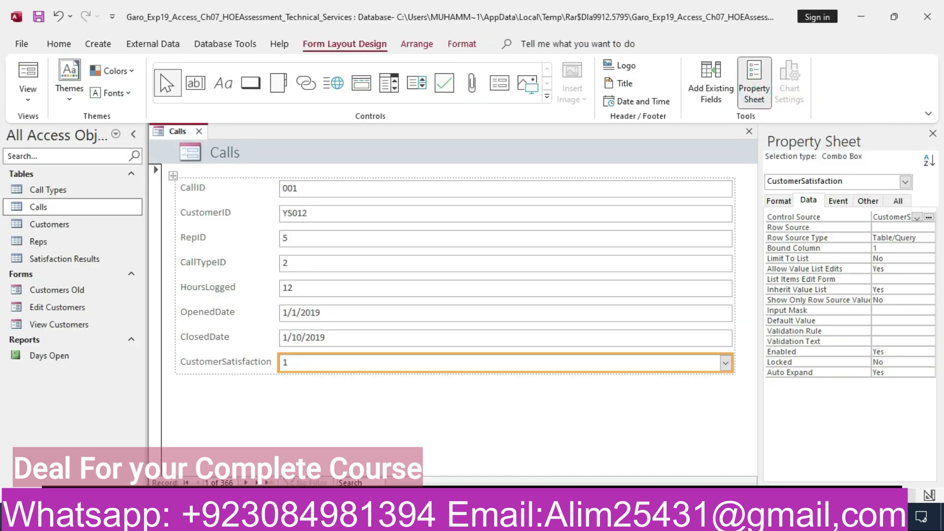
Read the Row Source instruction in Word, and in Access activate the Row Source property of CustomerSatisfaction.
{"action": "mouse_move", "coordinate": [555, 517]}
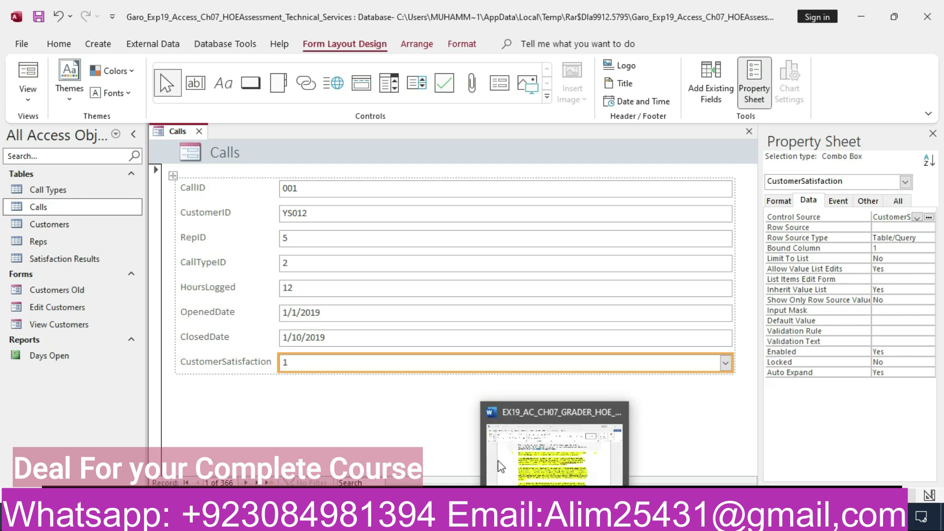
{"action": "left_click", "coordinate": [503, 430]}
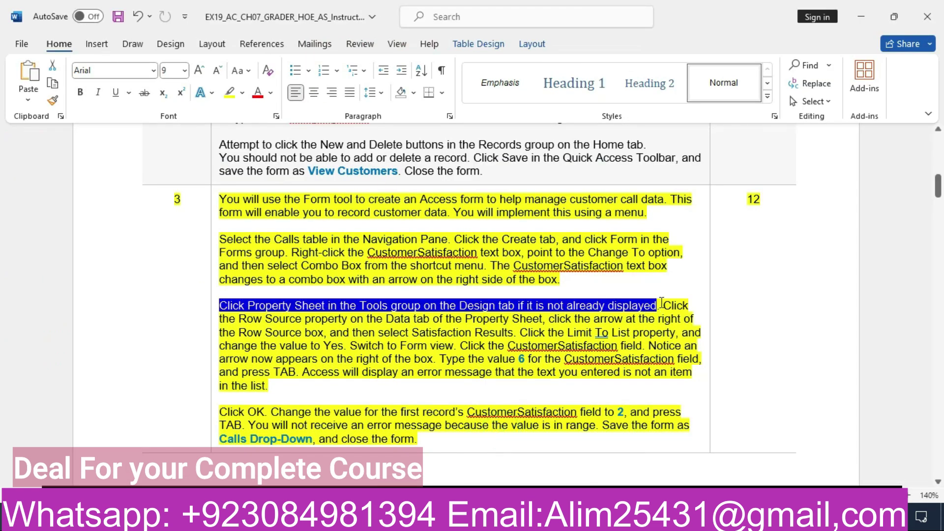
{"action": "left_click_drag", "start_coordinate": [664, 305], "coordinate": [628, 323]}
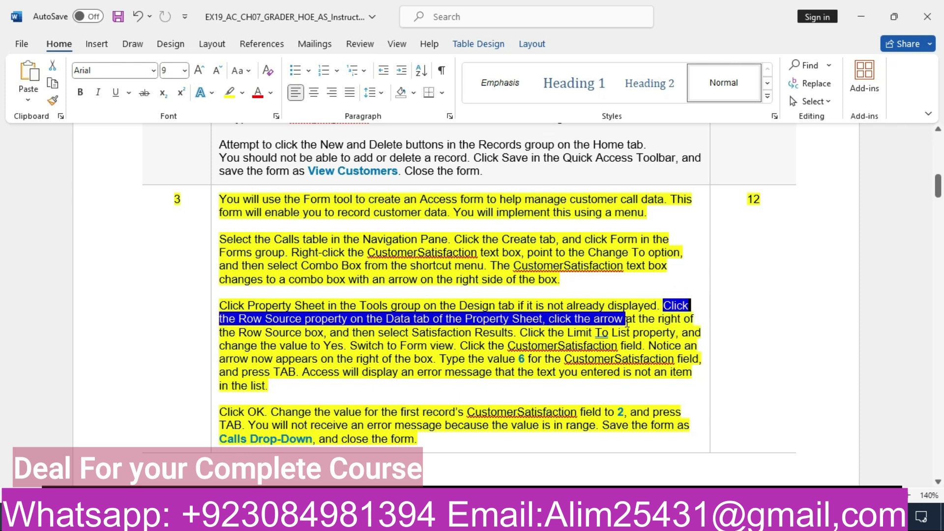
{"action": "left_click_drag", "start_coordinate": [624, 321], "coordinate": [544, 320]}
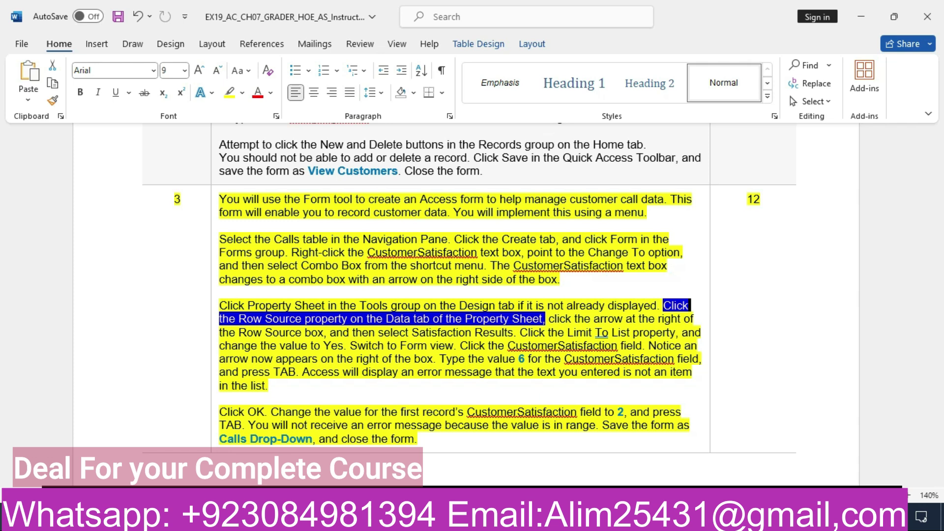
{"action": "mouse_move", "coordinate": [589, 520]}
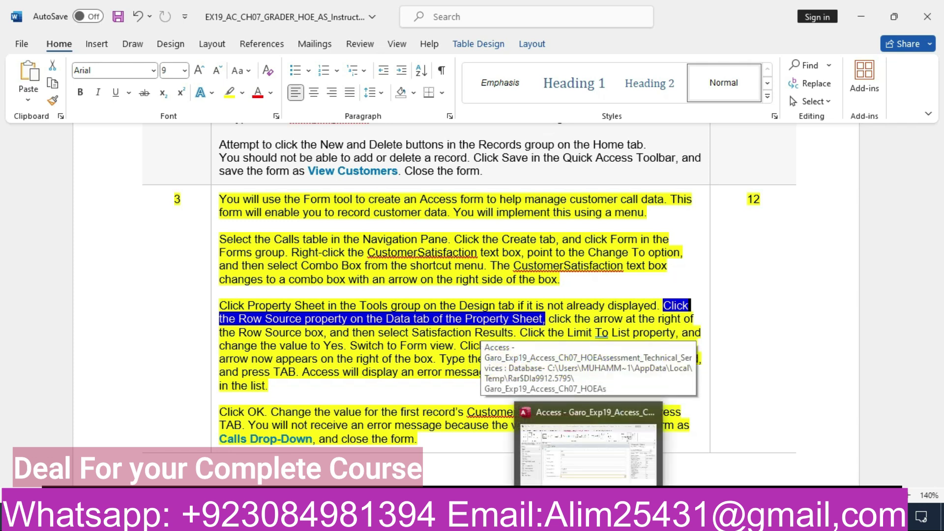
{"action": "left_click", "coordinate": [587, 442]}
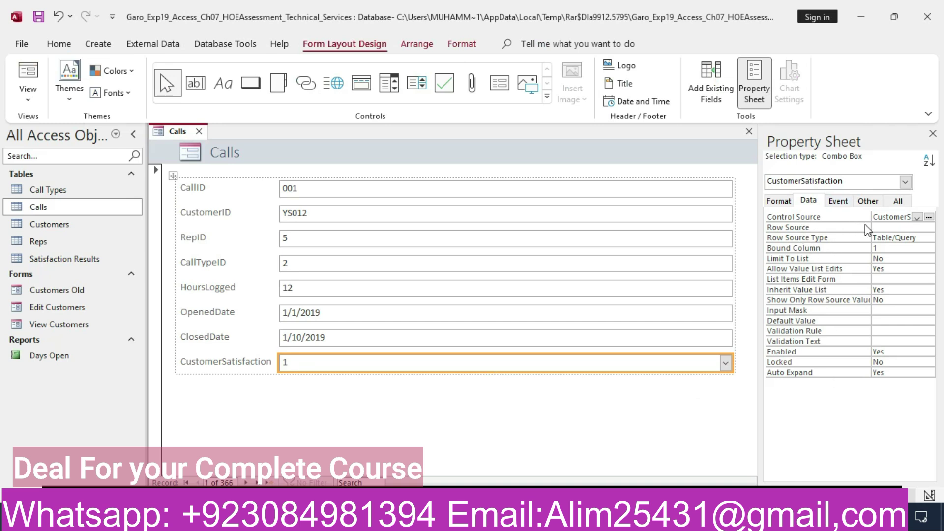
{"action": "left_click", "coordinate": [884, 228]}
{"action": "left_click", "coordinate": [884, 228]}
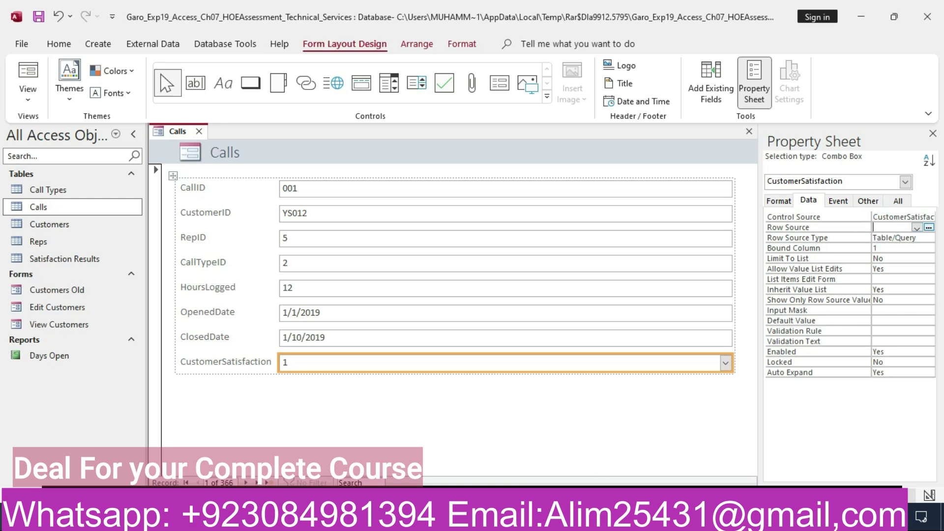
Read the Satisfaction Results instruction in Word, and in Access set CustomerSatisfaction's Row Source to Satisfaction Results.
{"action": "key", "text": "alt+Tab"}
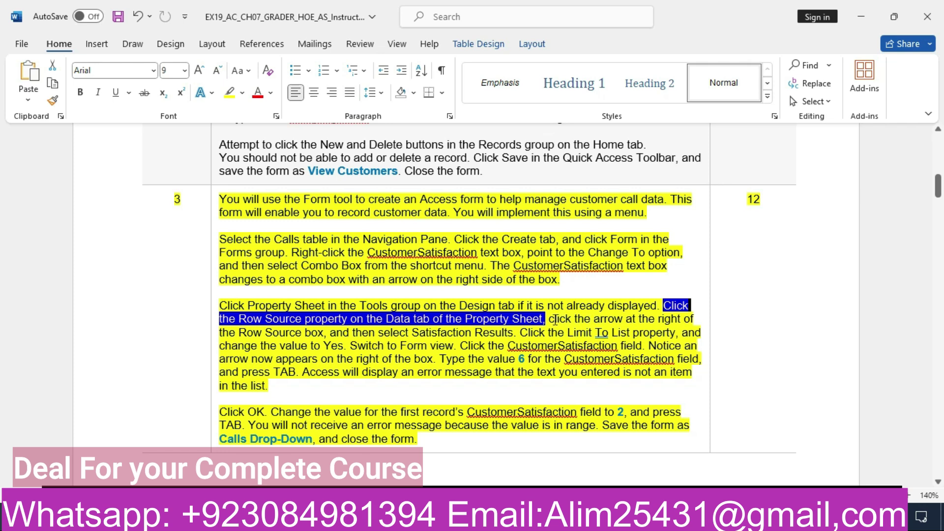
{"action": "left_click_drag", "start_coordinate": [550, 321], "coordinate": [509, 330]}
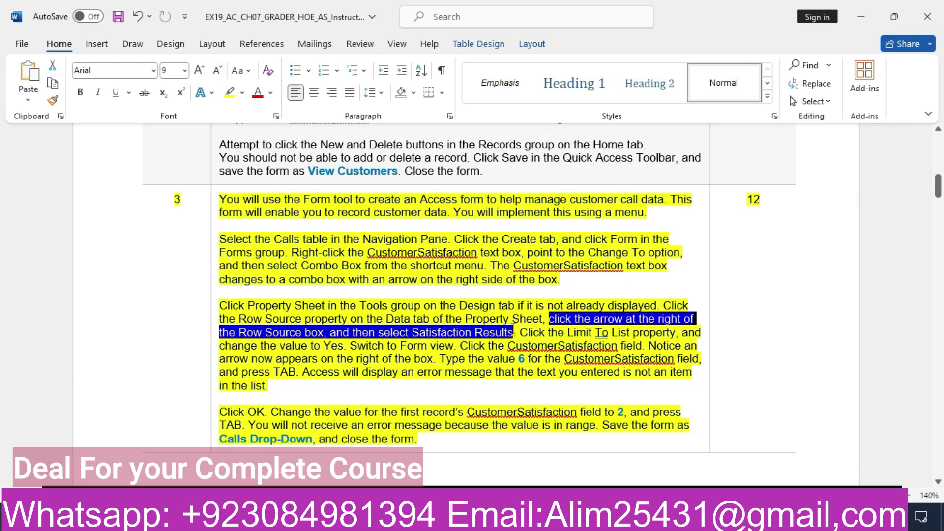
{"action": "left_click", "coordinate": [588, 520]}
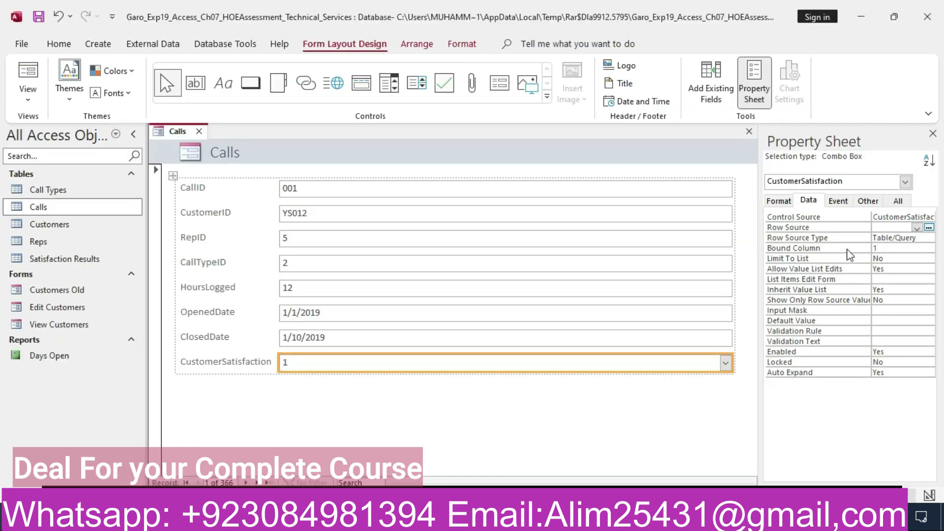
{"action": "left_click", "coordinate": [913, 228]}
{"action": "left_click", "coordinate": [917, 228]}
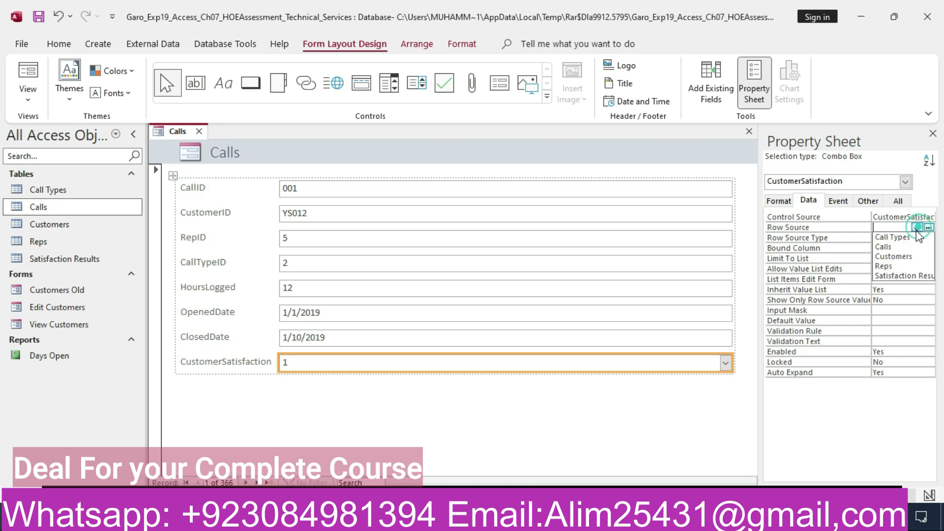
{"action": "left_click", "coordinate": [903, 277]}
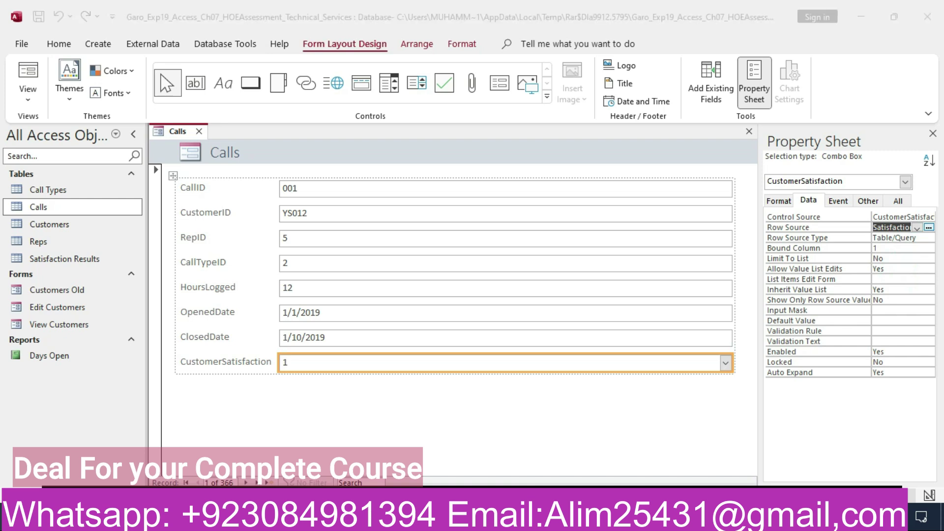
Read the Limit To List instruction in Word, and in Access set CustomerSatisfaction's Limit To List property to Yes.
{"action": "key", "text": "alt+Tab"}
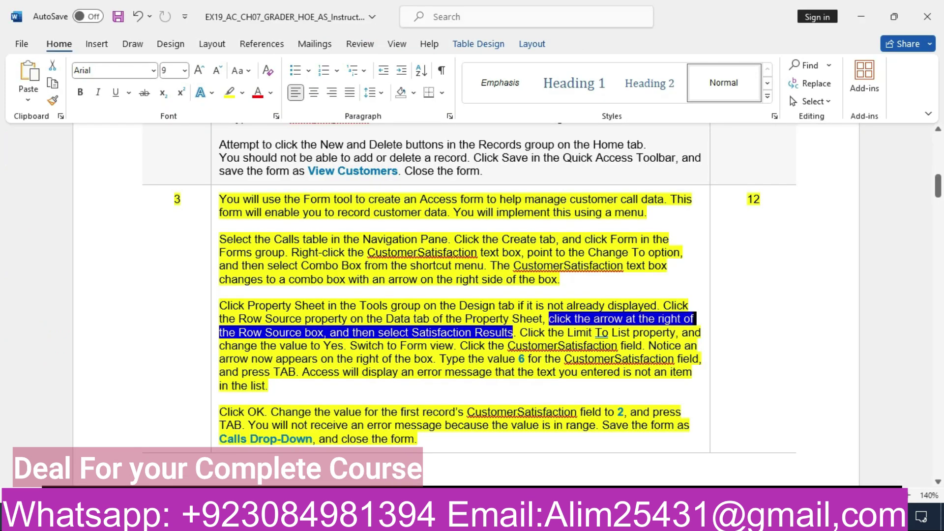
{"action": "left_click_drag", "start_coordinate": [520, 332], "coordinate": [347, 349]}
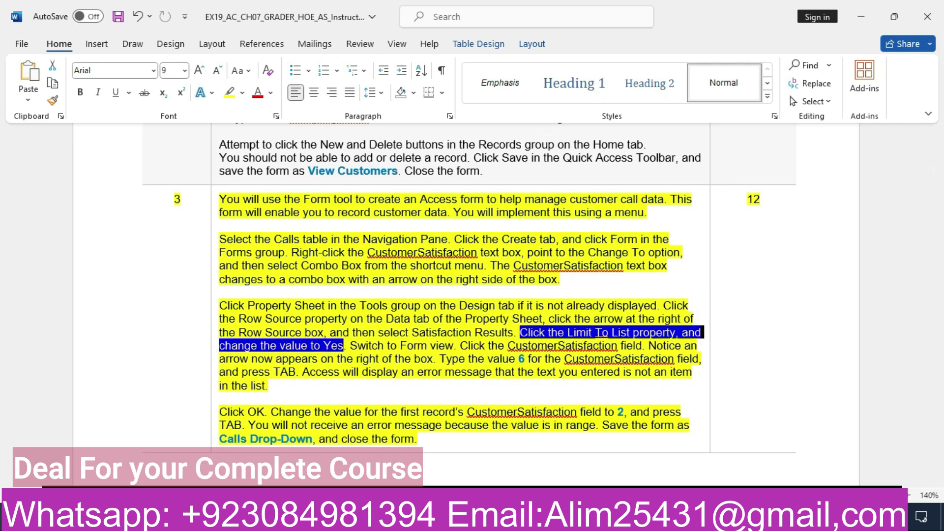
{"action": "left_click", "coordinate": [589, 519]}
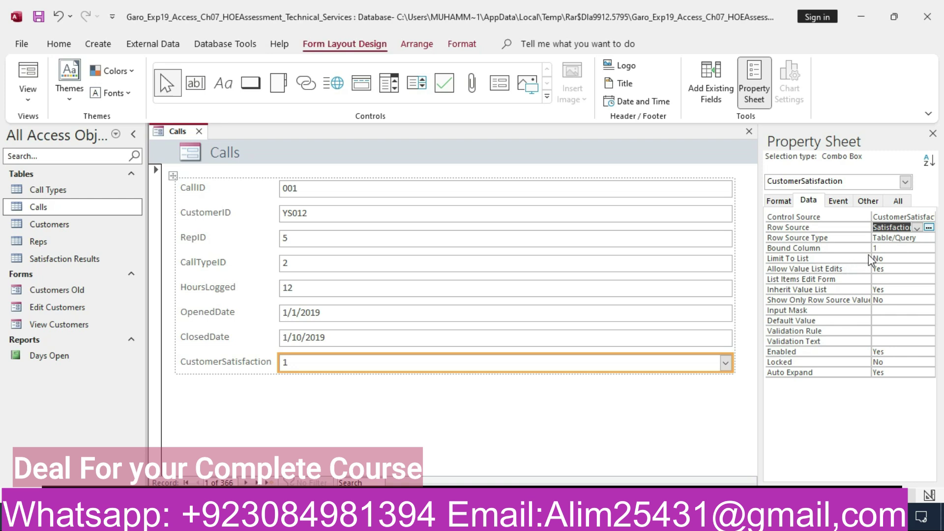
{"action": "left_click", "coordinate": [889, 257]}
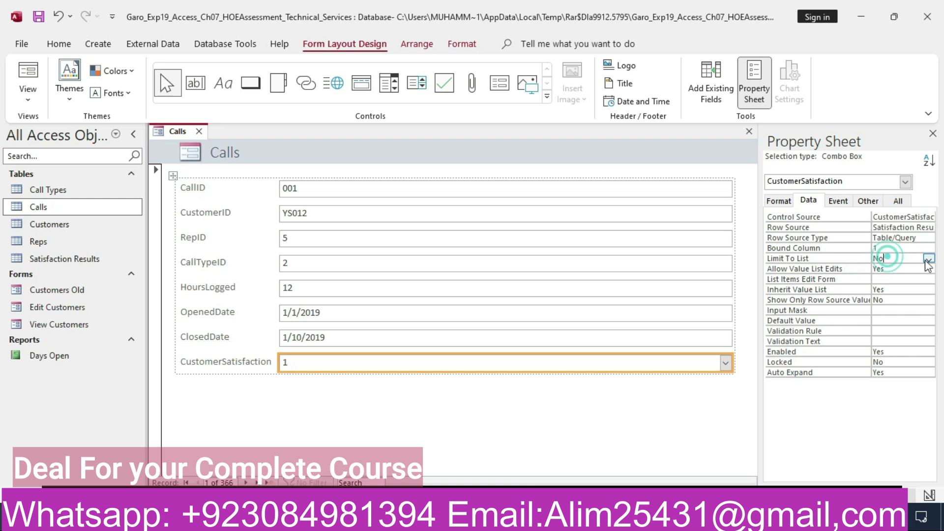
{"action": "left_click", "coordinate": [928, 258]}
{"action": "left_click", "coordinate": [917, 268]}
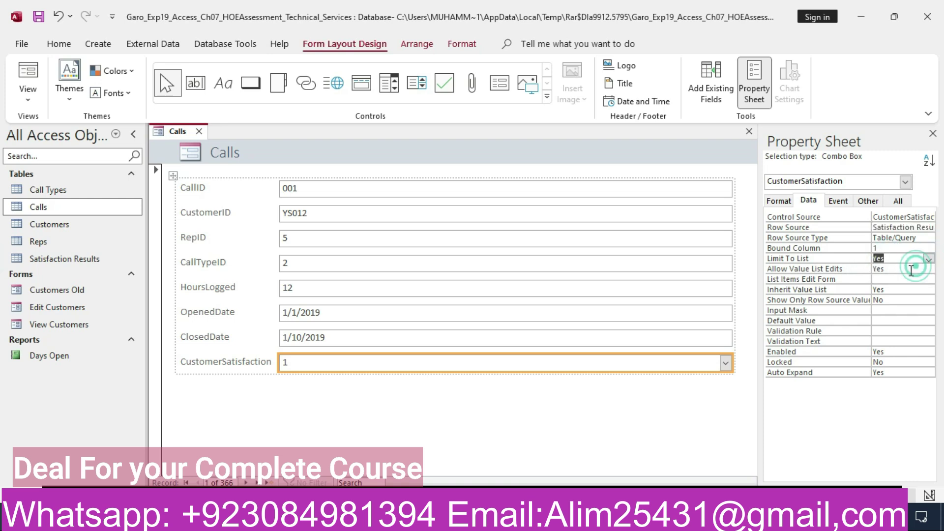
Read the Form view instruction in Word, and in Access switch the Calls form to Form view and enter the CustomerSatisfaction field.
{"action": "key", "text": "alt+Tab"}
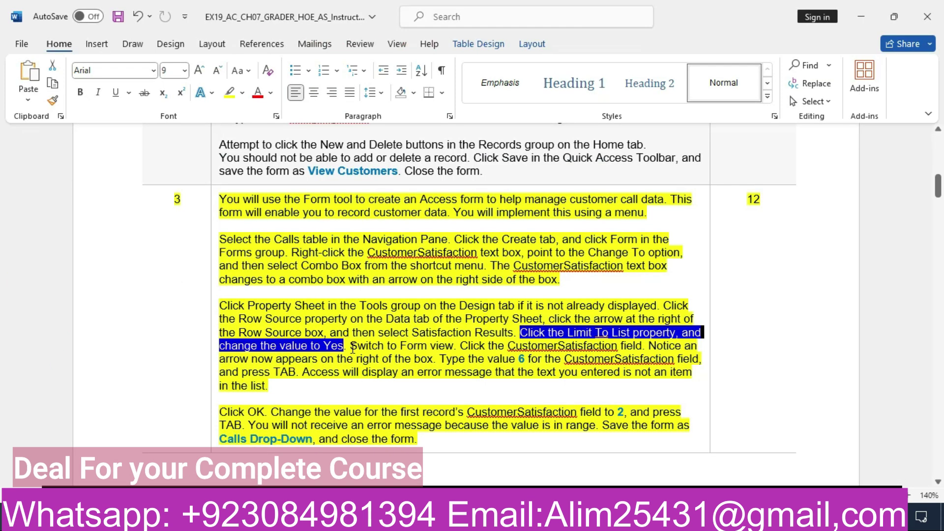
{"action": "left_click_drag", "start_coordinate": [350, 346], "coordinate": [451, 347]}
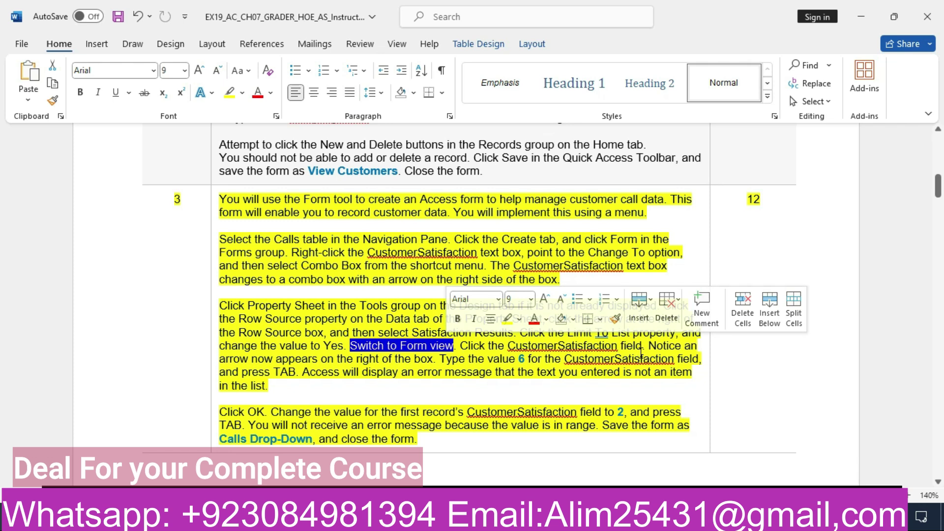
{"action": "key", "text": "alt+Tab"}
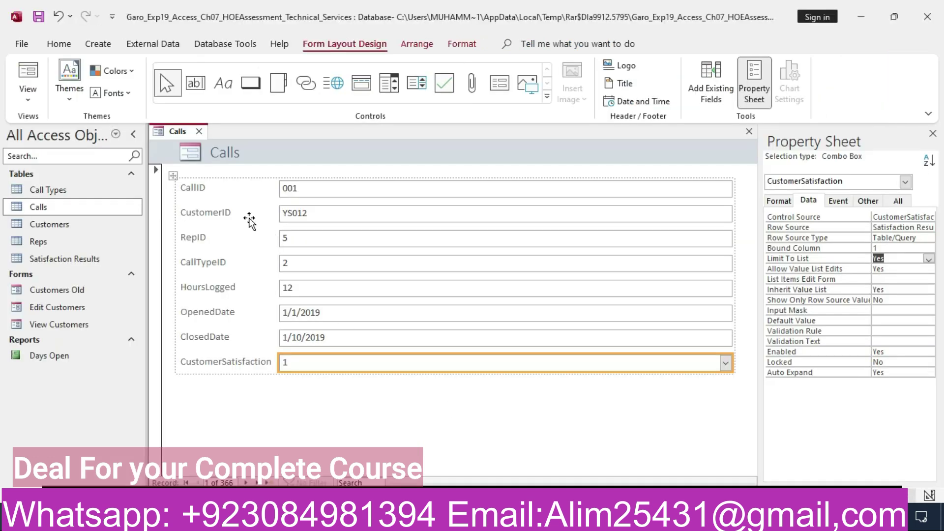
{"action": "right_click", "coordinate": [178, 130]}
{"action": "left_click", "coordinate": [210, 200]}
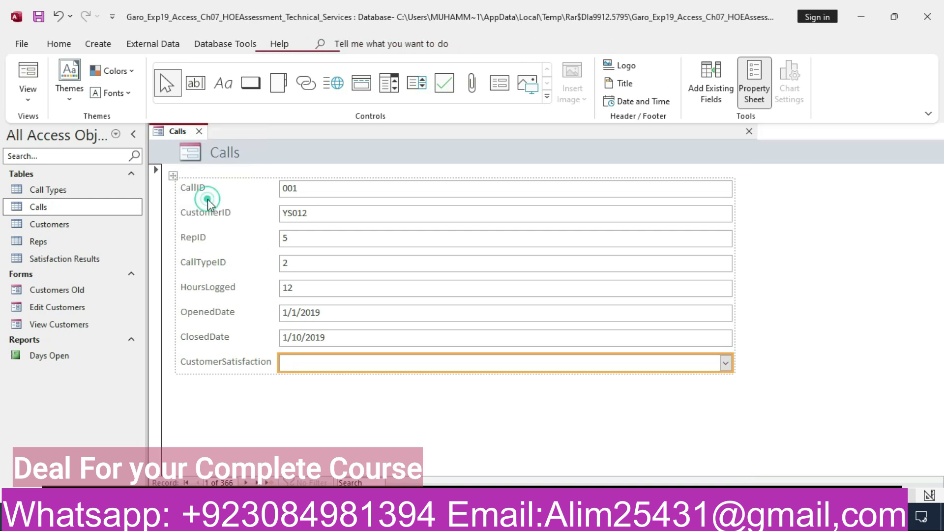
{"action": "key", "text": "alt+Tab"}
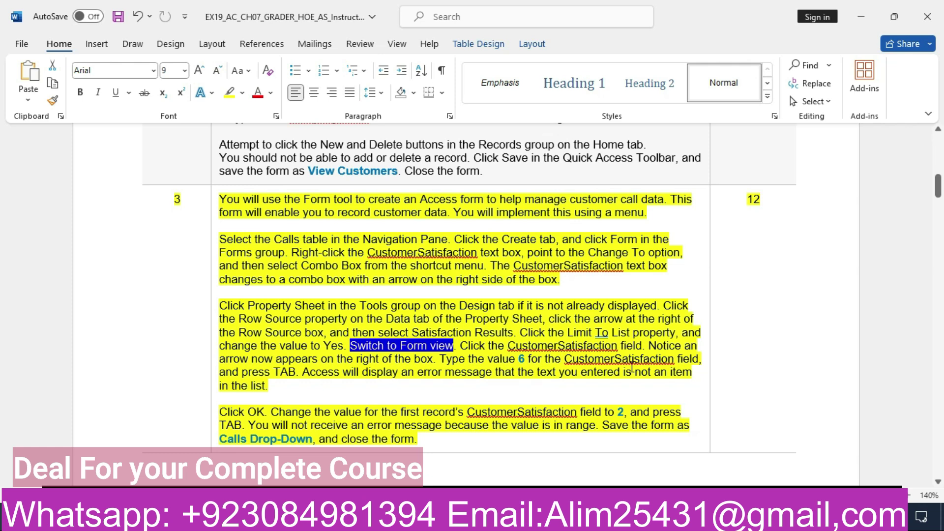
{"action": "key", "text": "alt+Tab"}
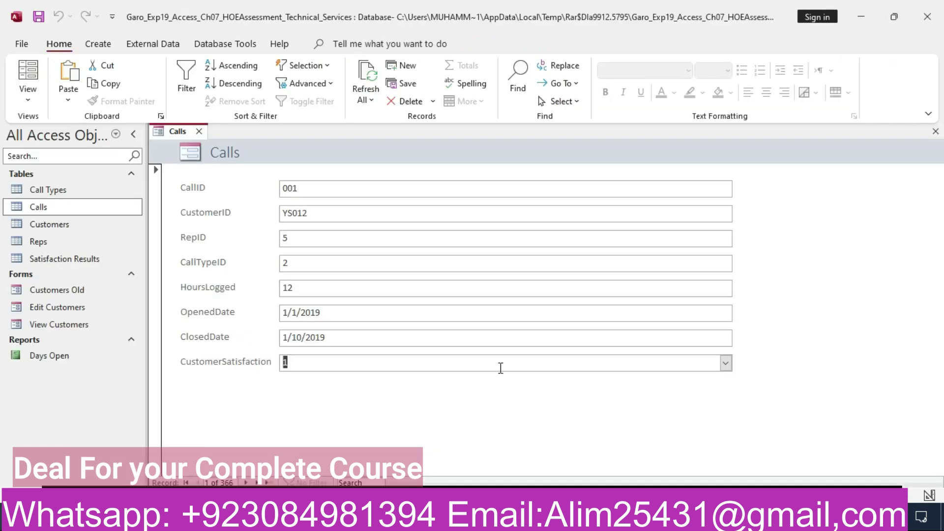
{"action": "left_click", "coordinate": [471, 356]}
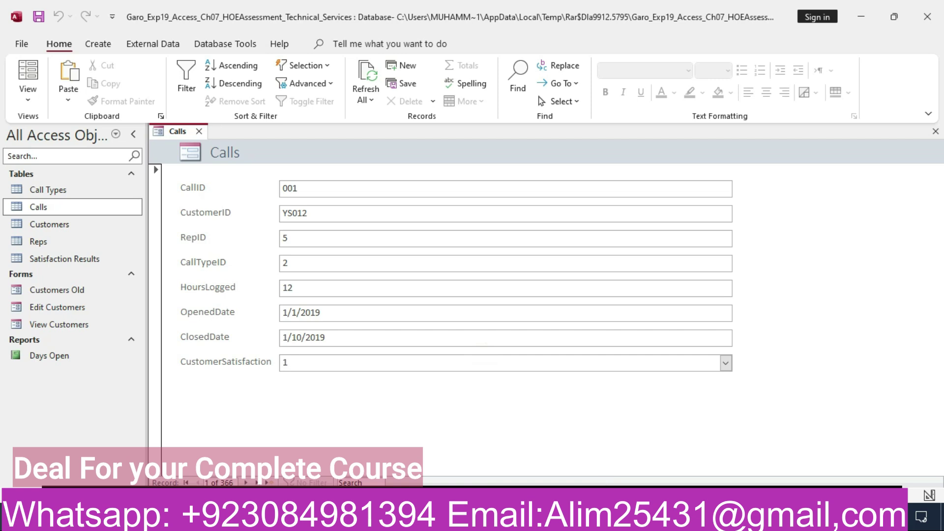
Read the Word sentence about the arrow on the box, and check the CustomerSatisfaction field in Access Form view for it.
{"action": "key", "text": "alt+Tab"}
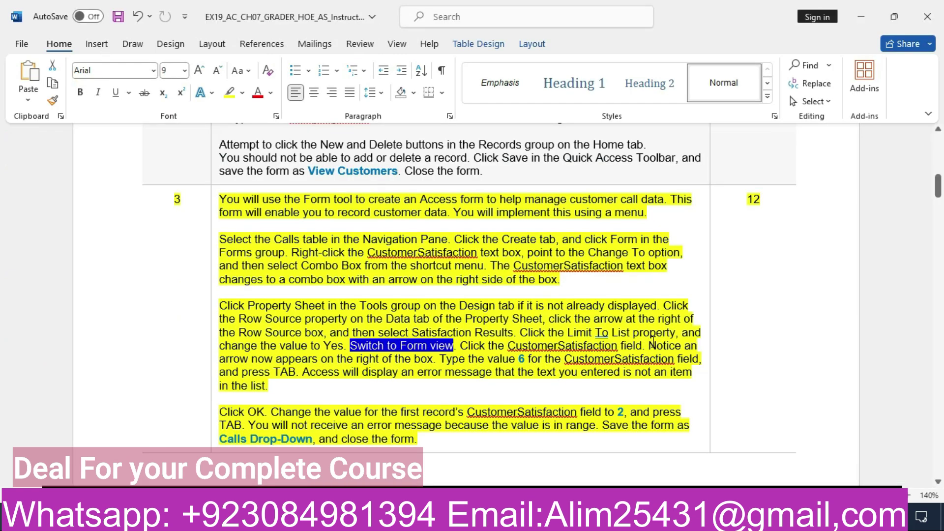
{"action": "left_click_drag", "start_coordinate": [651, 346], "coordinate": [439, 359]}
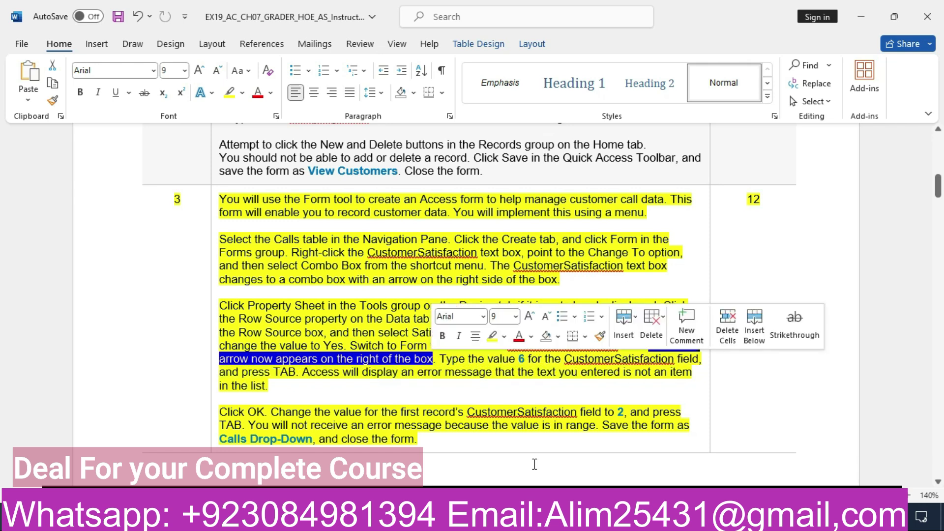
{"action": "key", "text": "alt+Tab"}
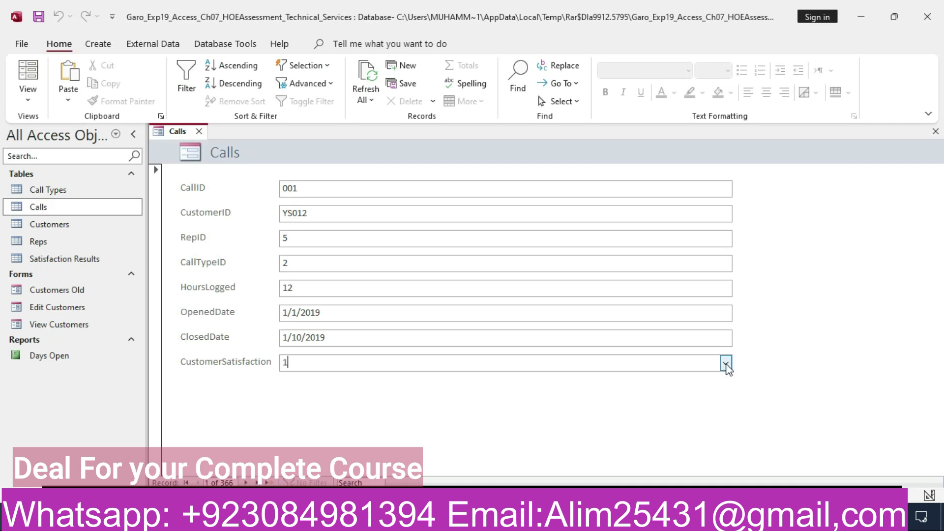
Read the value test instruction in Word, and in Access try to enter 6 as the first record's CustomerSatisfaction.
{"action": "key", "text": "alt+Tab"}
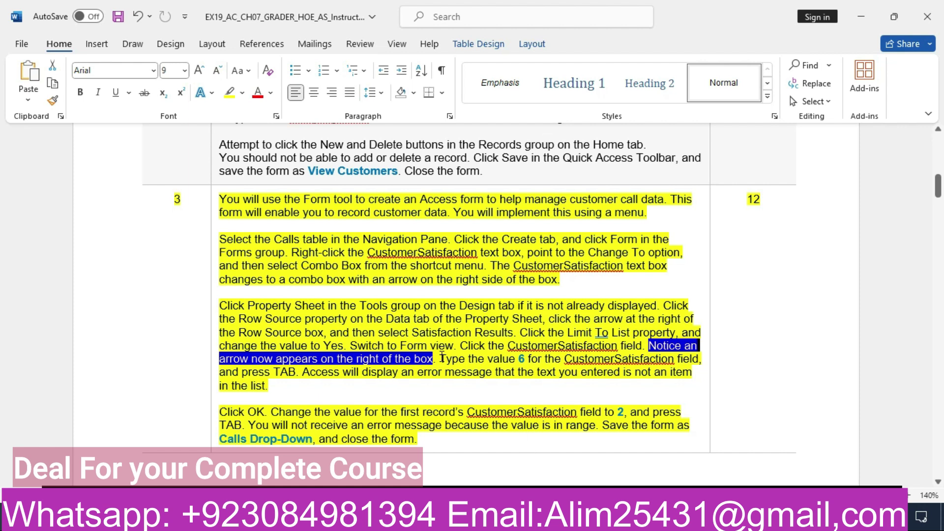
{"action": "left_click_drag", "start_coordinate": [442, 357], "coordinate": [693, 386]}
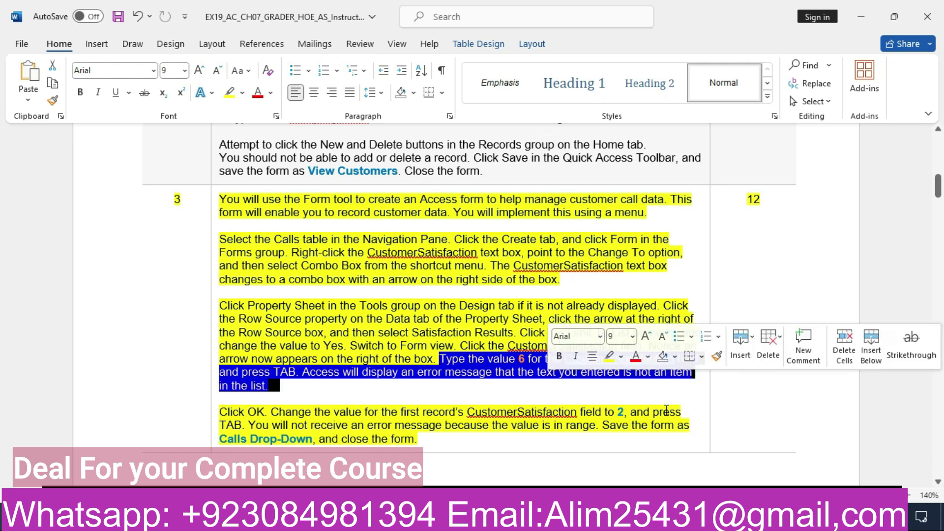
{"action": "left_click", "coordinate": [590, 517]}
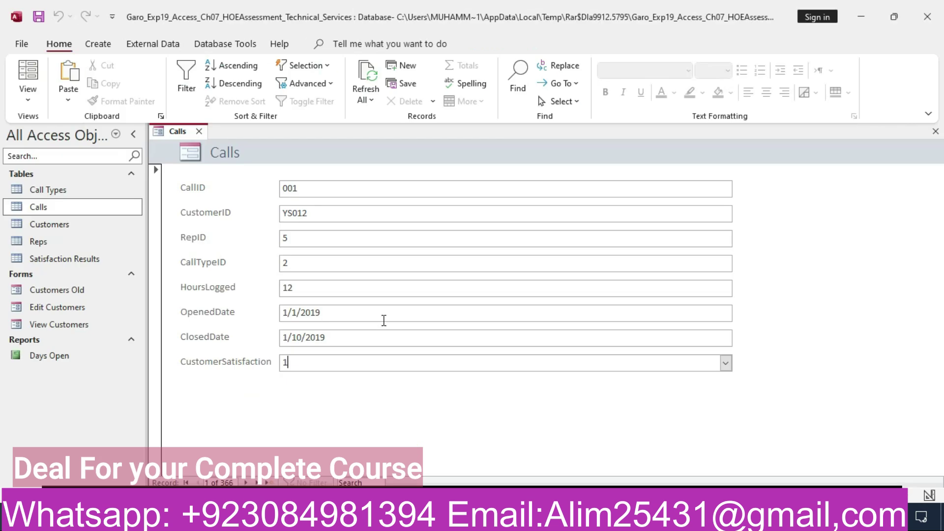
{"action": "key", "text": "BackSpace"}
{"action": "type", "text": "6"}
{"action": "key", "text": "Tab"}
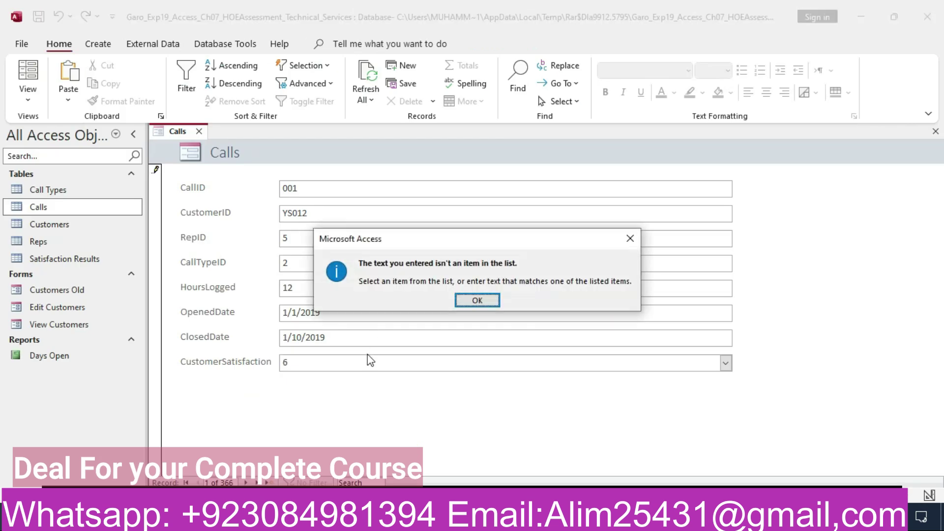
{"action": "left_click", "coordinate": [477, 300]}
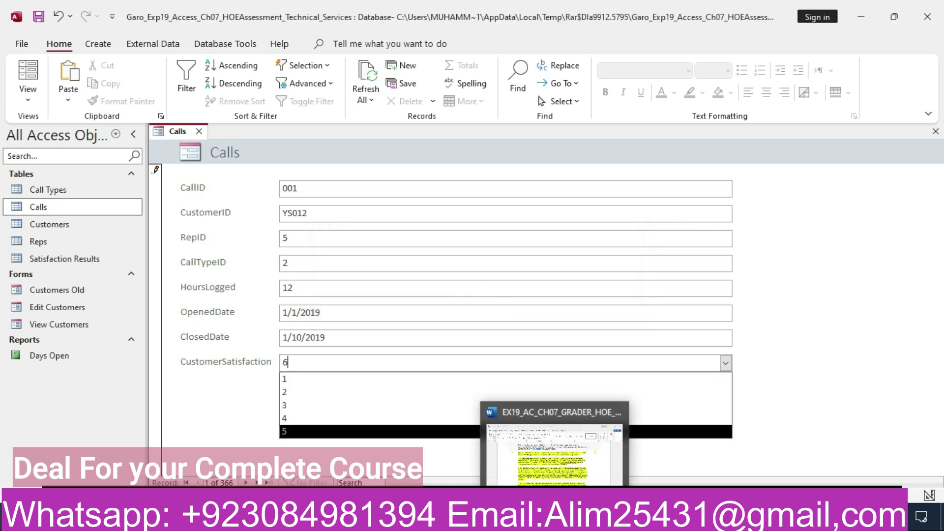
Read the valid value instruction in Word, and in Access change the first record's CustomerSatisfaction to 2.
{"action": "left_click", "coordinate": [554, 522]}
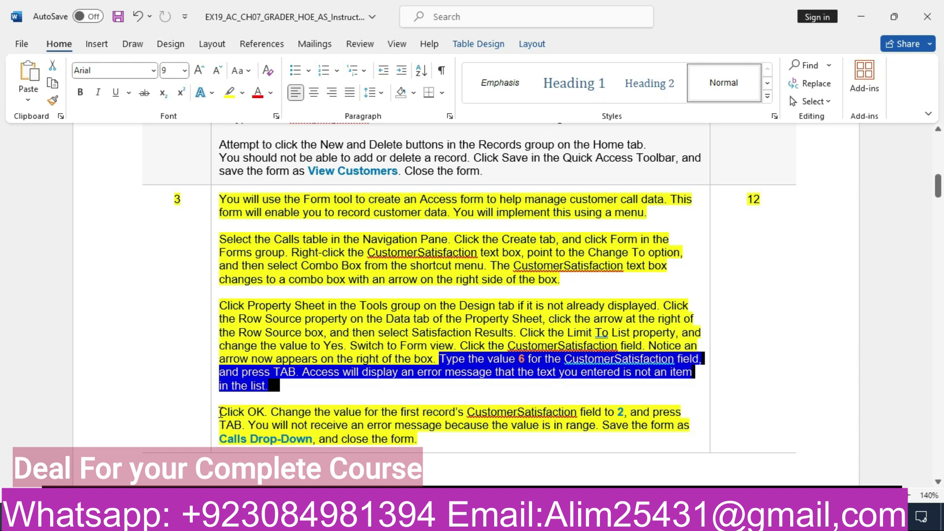
{"action": "left_click_drag", "start_coordinate": [220, 412], "coordinate": [450, 425]}
{"action": "left_click_drag", "start_coordinate": [524, 426], "coordinate": [596, 426]}
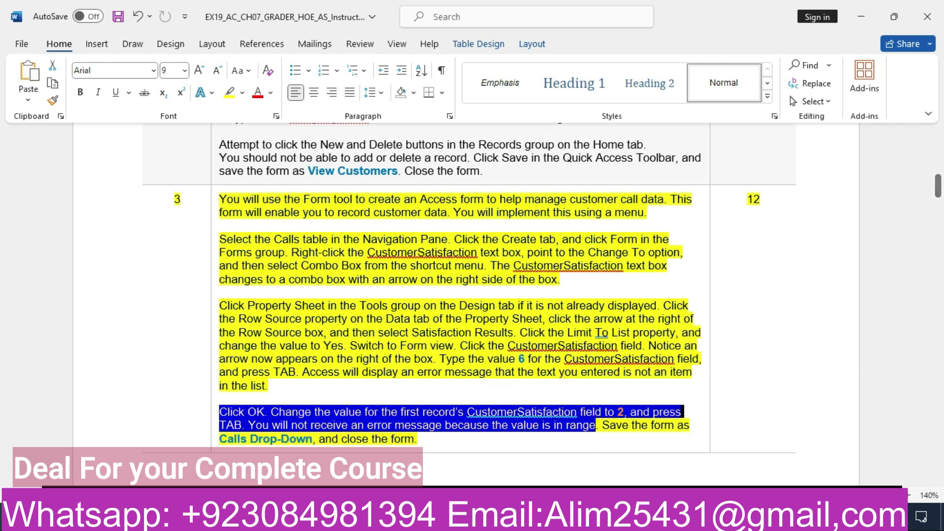
{"action": "key", "text": "alt+Tab"}
{"action": "key", "text": "BackSpace"}
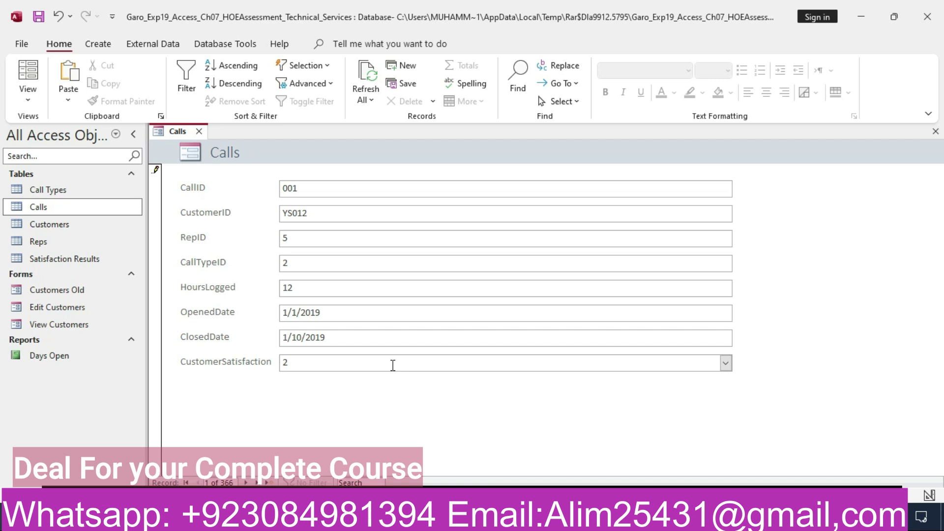
Leave the CustomerSatisfaction field in Access, and in Word remove the yellow highlight from the step 3 row.
{"action": "key", "text": "shift+Tab"}
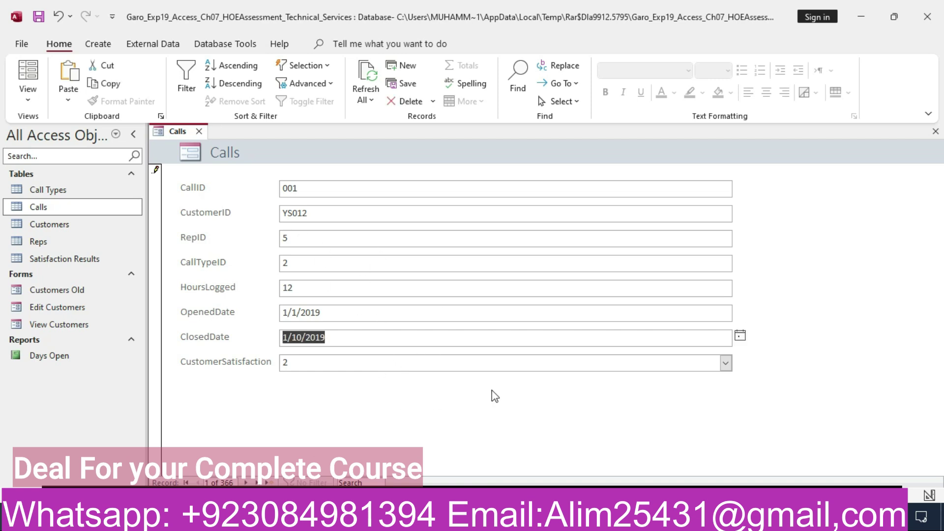
{"action": "left_click", "coordinate": [556, 519]}
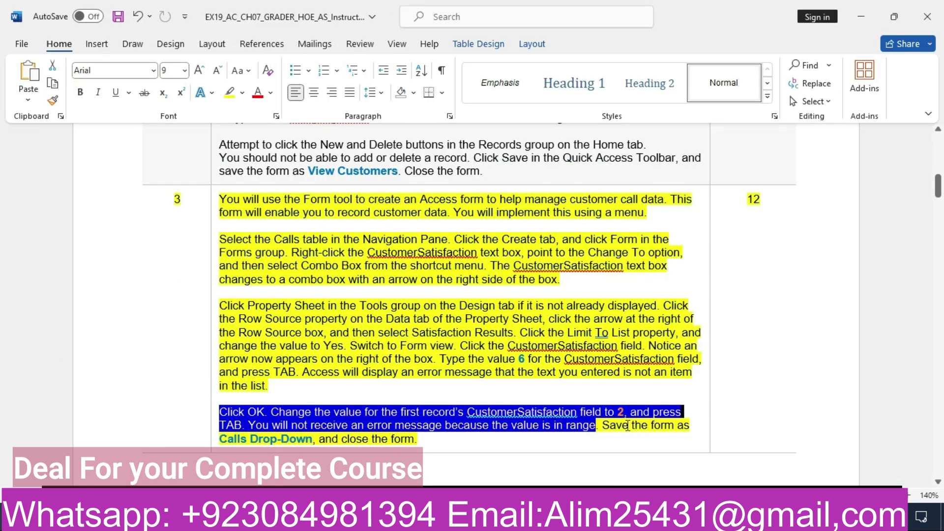
{"action": "left_click", "coordinate": [216, 440]}
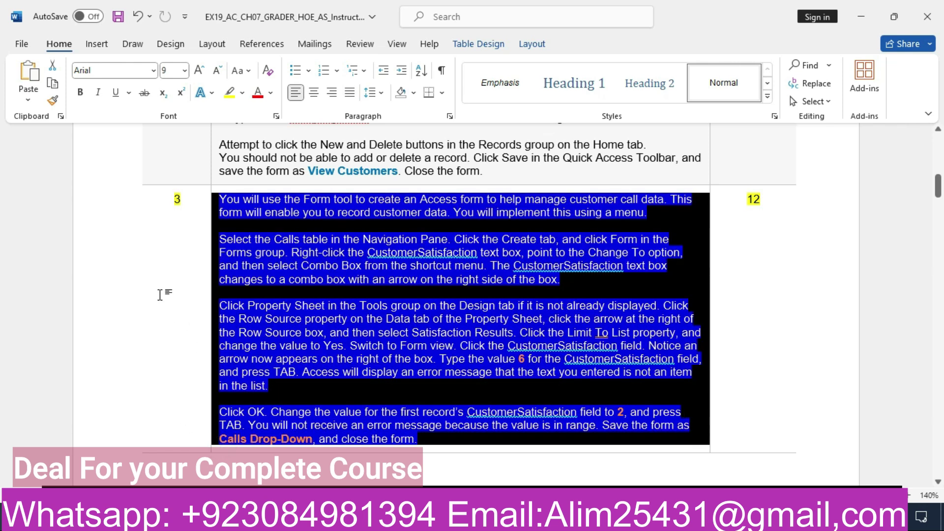
{"action": "left_click", "coordinate": [89, 224]}
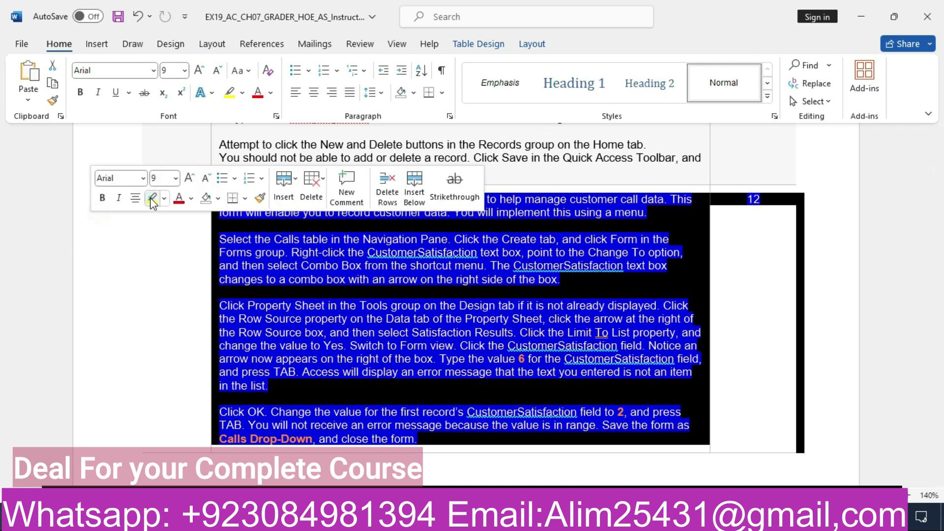
{"action": "left_click", "coordinate": [151, 198]}
Mark the form name in Word's step 3, and in Access save the Calls form as Calls Drop-Down.
{"action": "left_click_drag", "start_coordinate": [219, 438], "coordinate": [312, 438]}
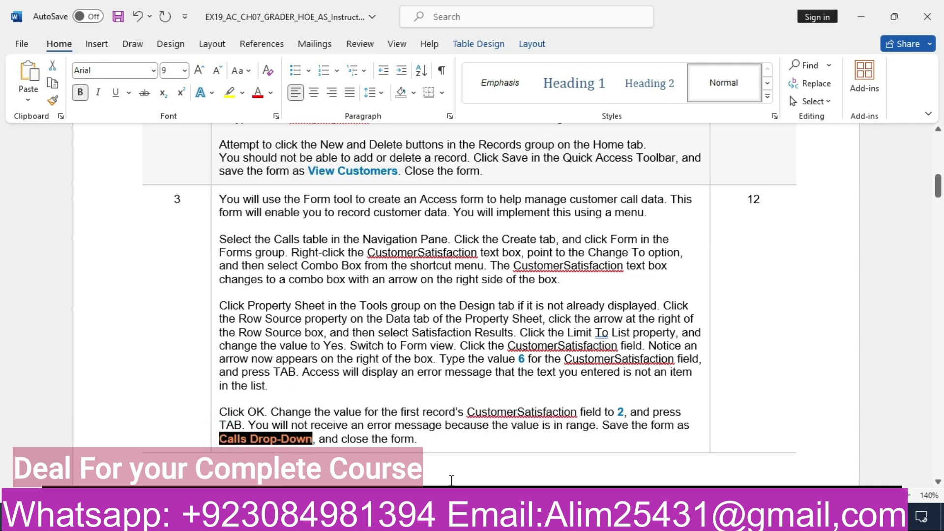
{"action": "left_click", "coordinate": [588, 521]}
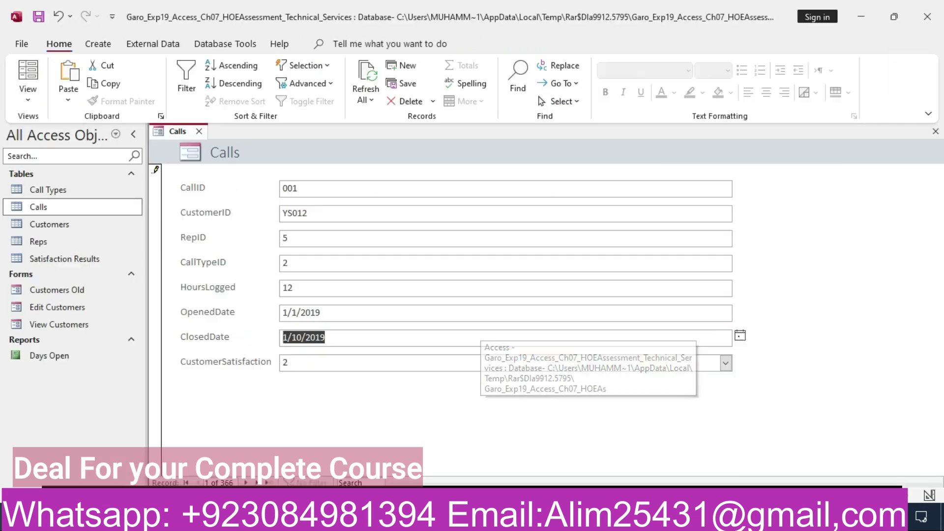
{"action": "right_click", "coordinate": [184, 136]}
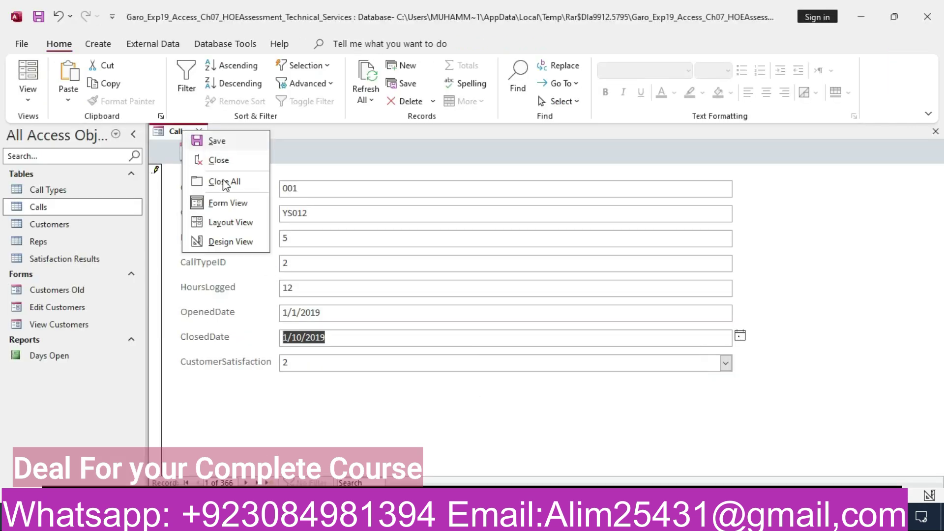
{"action": "left_click", "coordinate": [234, 148]}
{"action": "key", "text": "BackSpace"}
{"action": "type", "text": "Calls Drop-Down"}
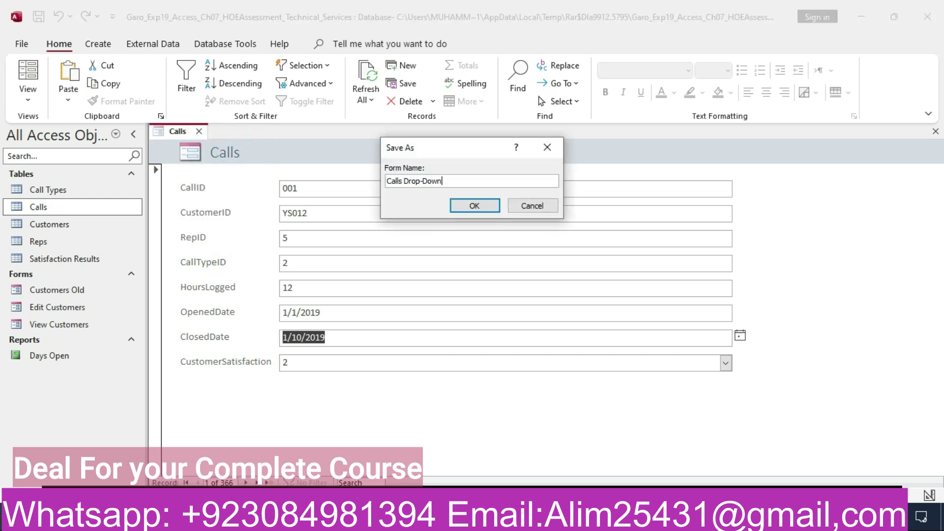
{"action": "left_click", "coordinate": [469, 207]}
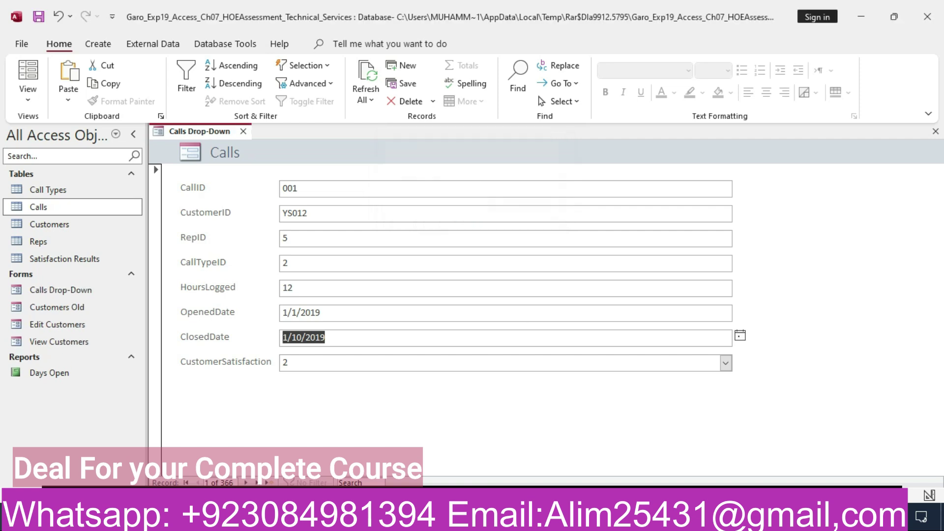
Read the close instruction in Word, and in Access close the Calls Drop-Down form.
{"action": "key", "text": "alt+Tab"}
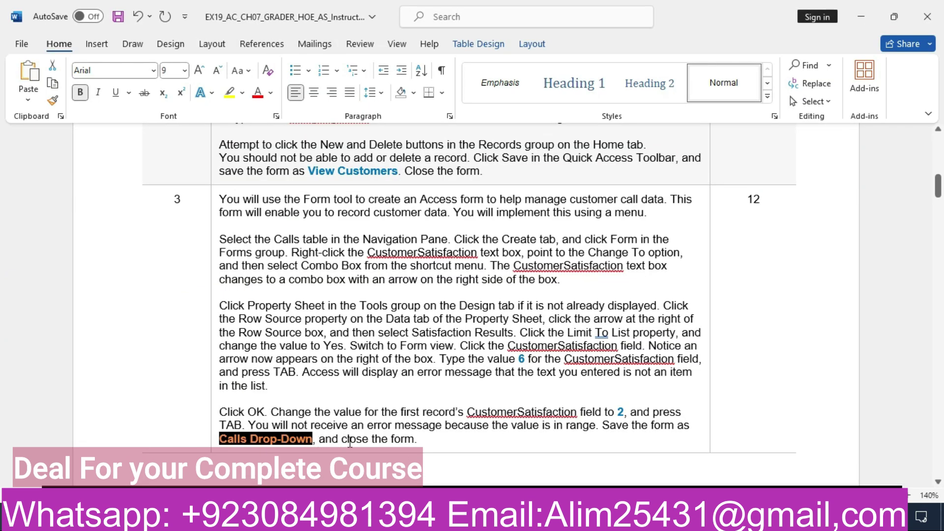
{"action": "key", "text": "alt+Tab"}
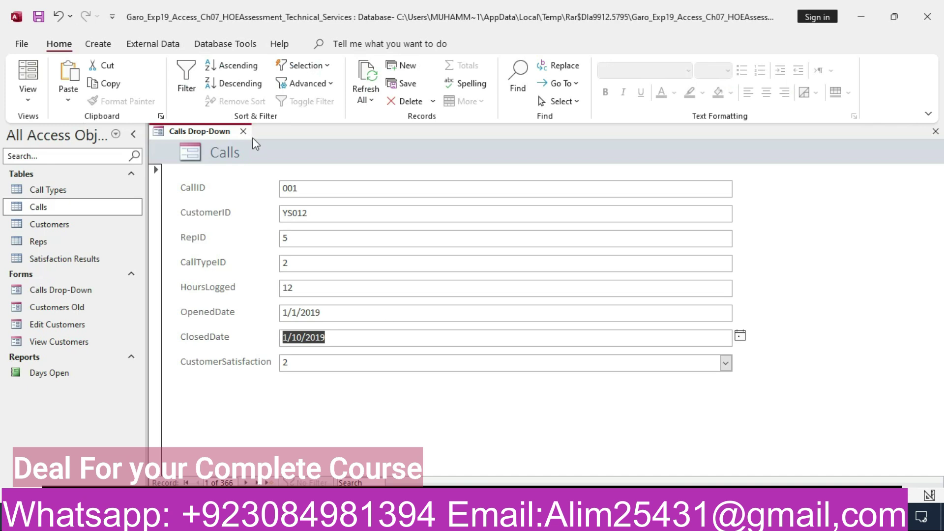
{"action": "left_click", "coordinate": [243, 131]}
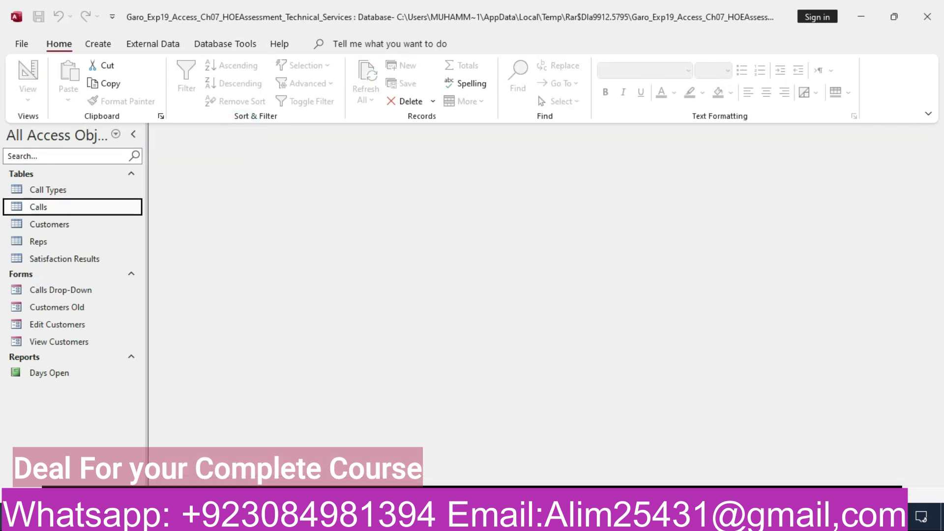
In the Word instructions, highlight the step 4 row in yellow and read its introductory paragraph about the tab order.
{"action": "key", "text": "alt+Tab"}
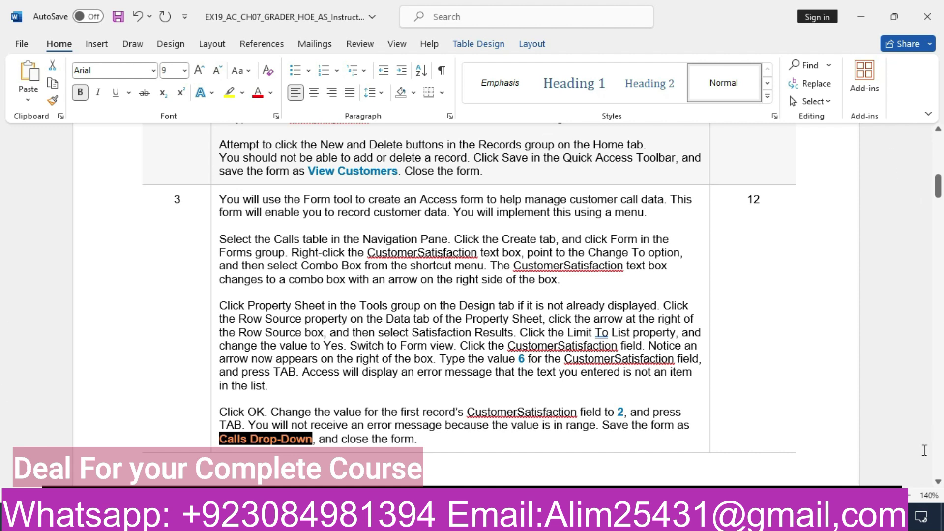
{"action": "left_click", "coordinate": [938, 482]}
{"action": "scroll", "coordinate": [937, 482], "scroll_direction": "down", "scroll_amount": 7}
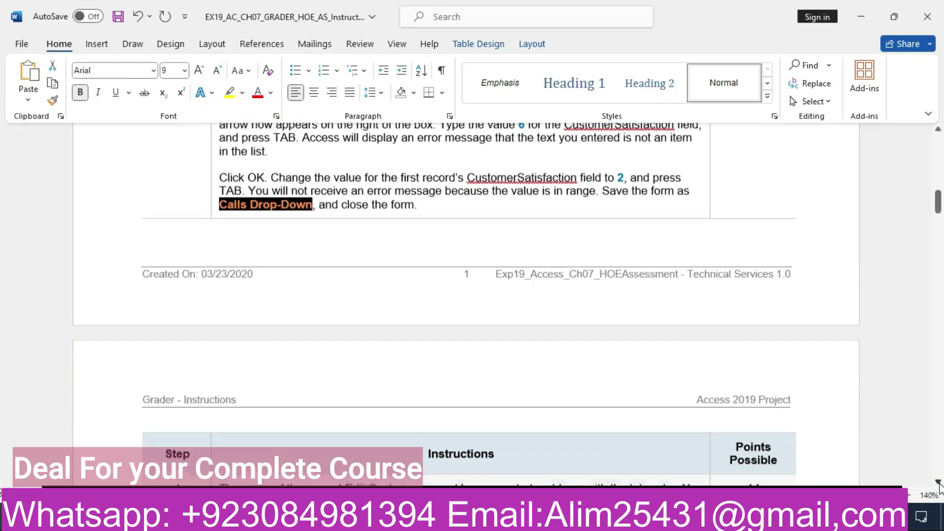
{"action": "scroll", "coordinate": [938, 482], "scroll_direction": "down", "scroll_amount": 3}
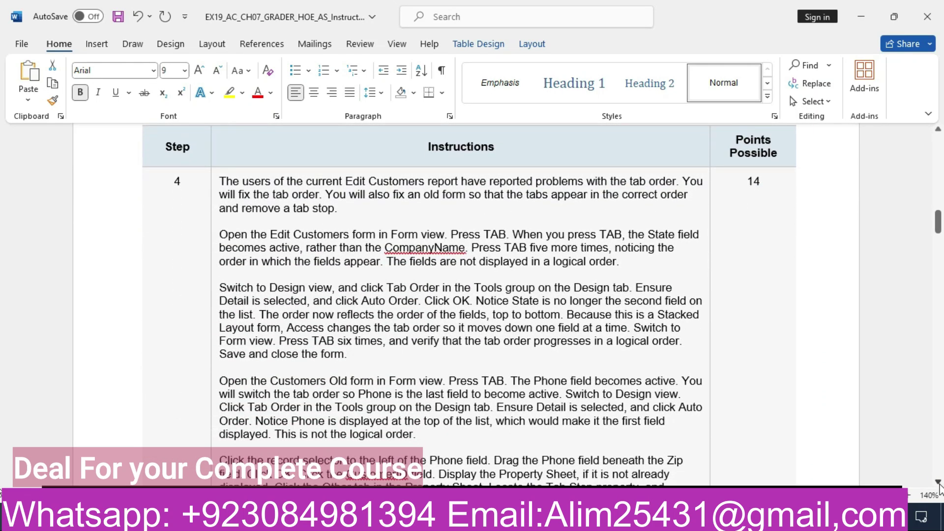
{"action": "left_click", "coordinate": [106, 215]}
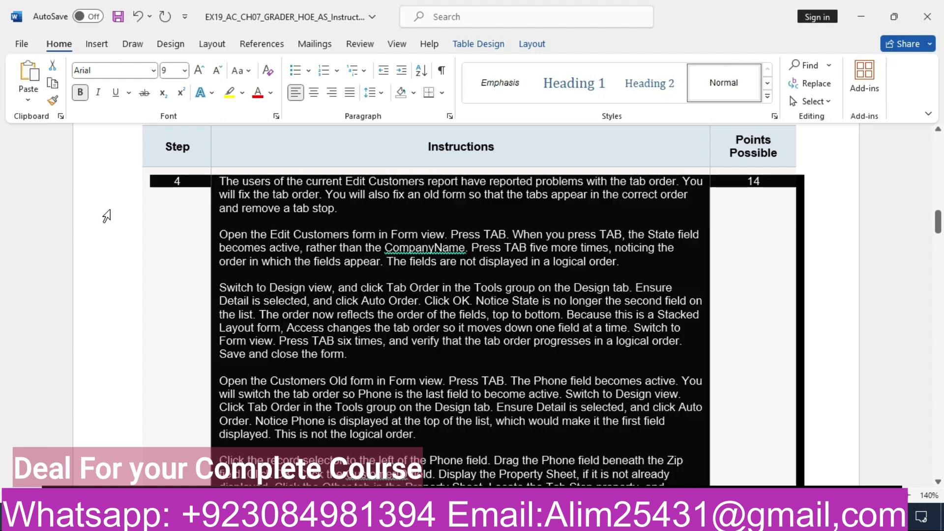
{"action": "left_click", "coordinate": [171, 185]}
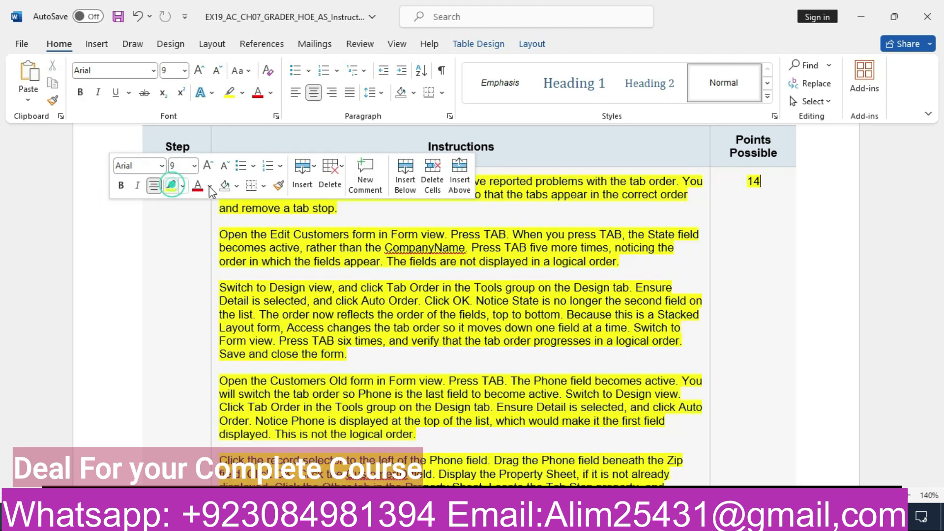
{"action": "left_click", "coordinate": [875, 259]}
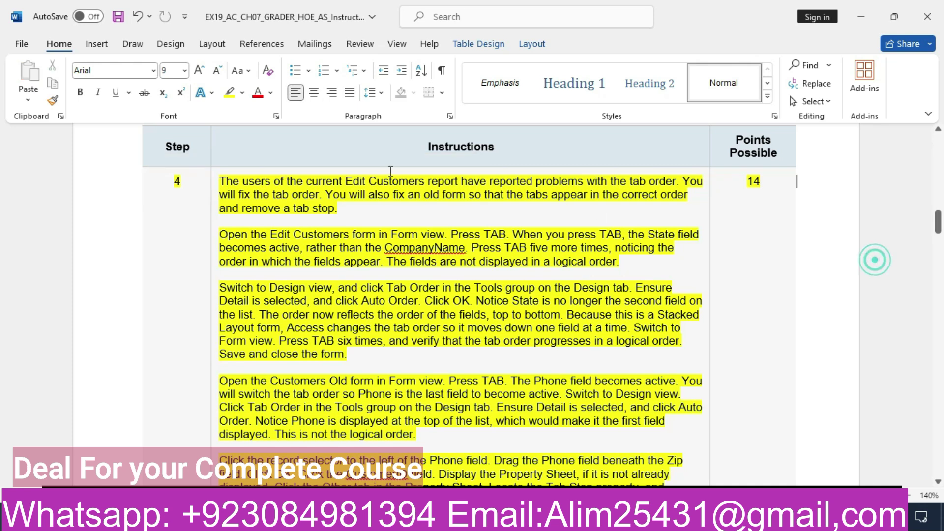
{"action": "left_click_drag", "start_coordinate": [220, 181], "coordinate": [349, 209]}
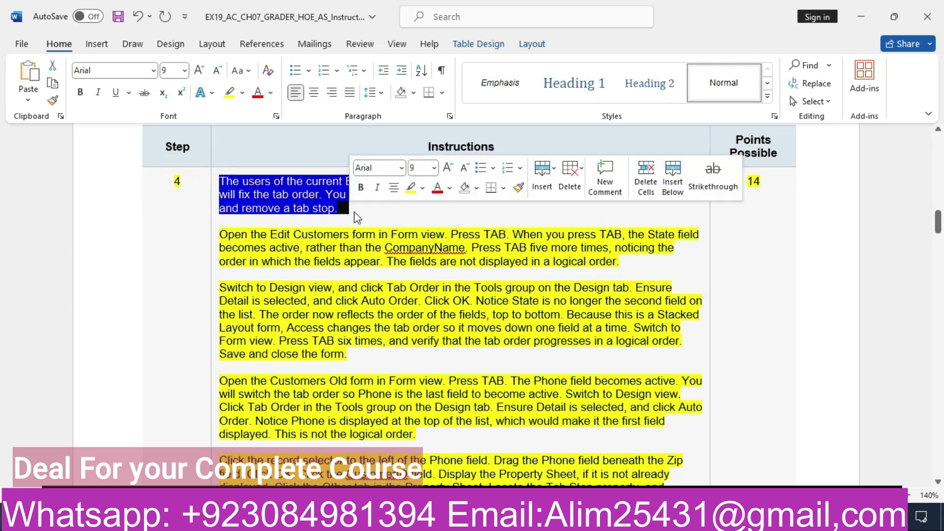
{"action": "left_click", "coordinate": [551, 212]}
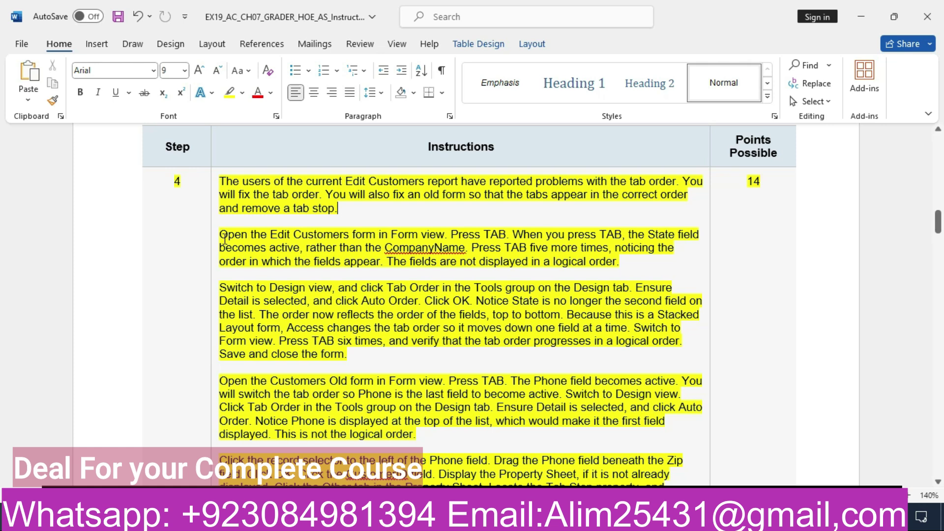
Read the Edit Customers instruction in Word, and in Access open the Edit Customers form in Form view.
{"action": "left_click_drag", "start_coordinate": [220, 236], "coordinate": [444, 236]}
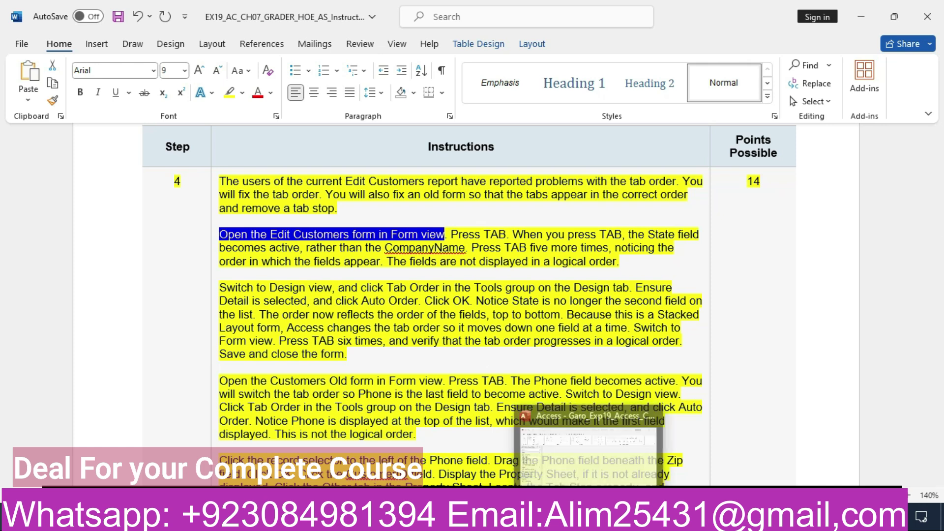
{"action": "left_click", "coordinate": [589, 516]}
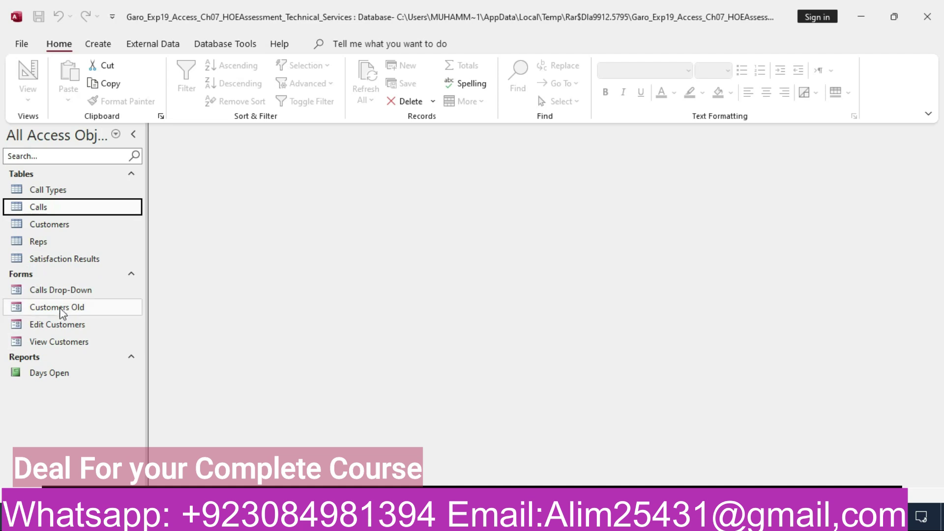
{"action": "left_click", "coordinate": [55, 331]}
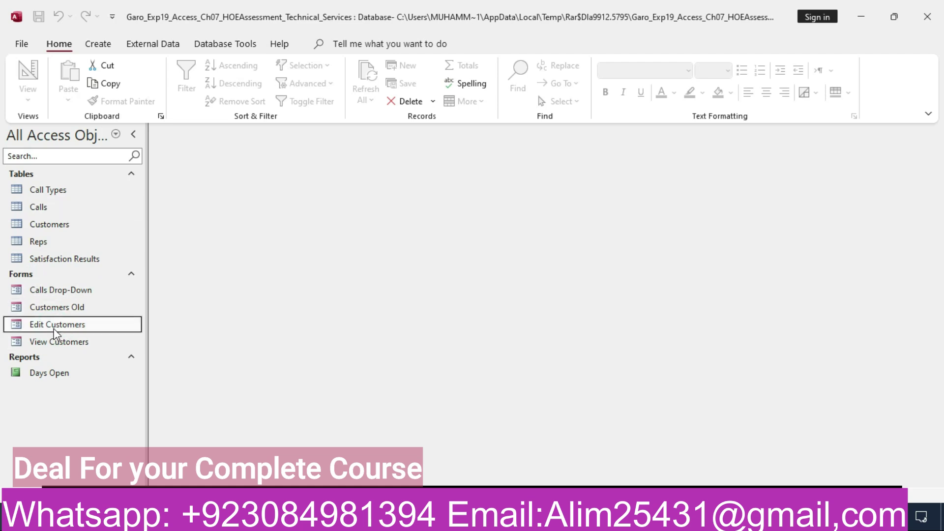
{"action": "right_click", "coordinate": [58, 332]}
{"action": "left_click", "coordinate": [55, 332]}
{"action": "double_click", "coordinate": [55, 332]}
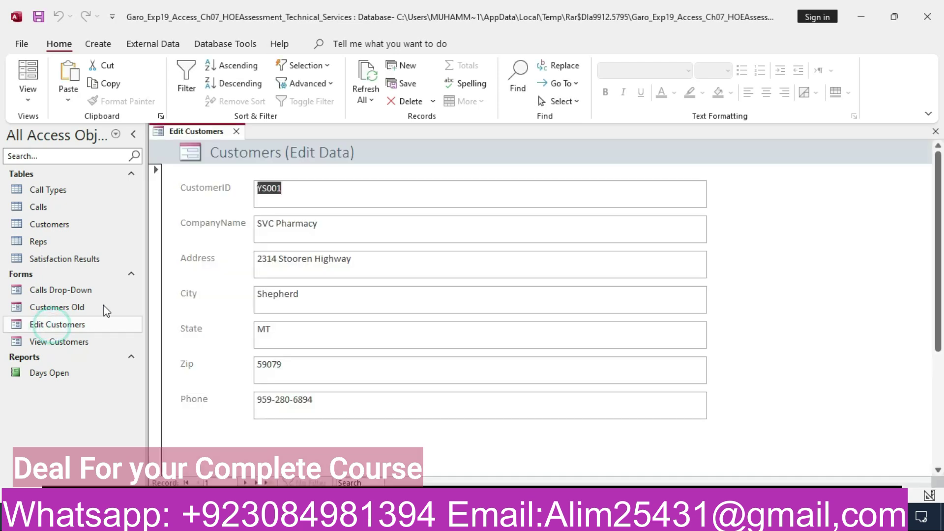
{"action": "right_click", "coordinate": [194, 133]}
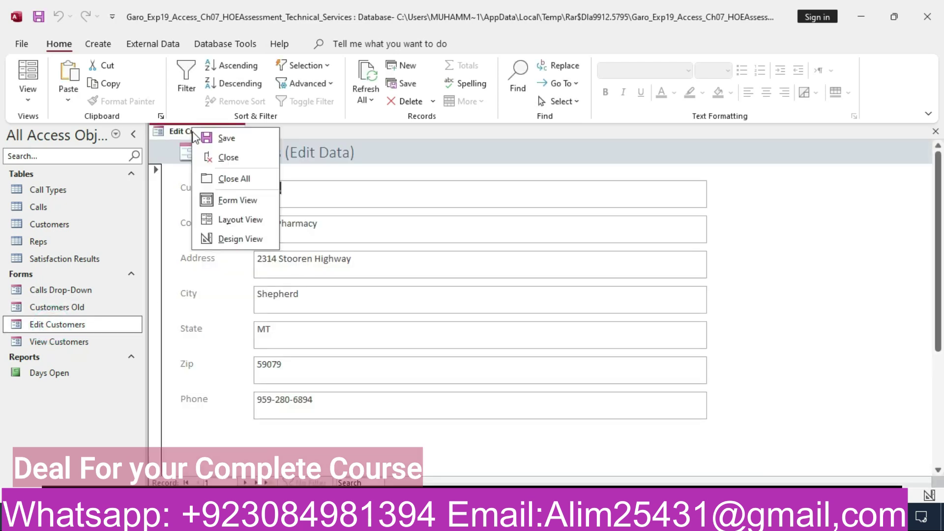
{"action": "left_click", "coordinate": [219, 201]}
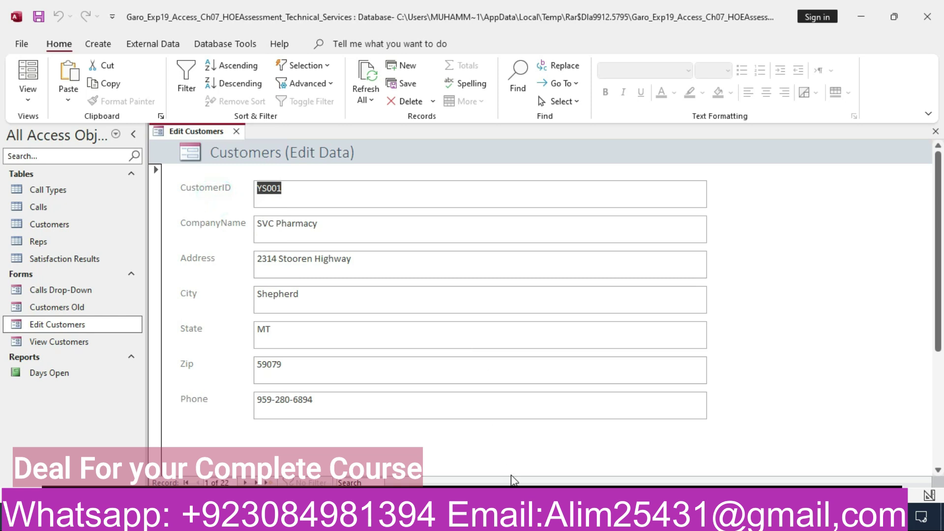
Read the first tab test instruction in Word, and in Access advance one field from CustomerID in the Edit Customers form.
{"action": "left_click", "coordinate": [554, 518]}
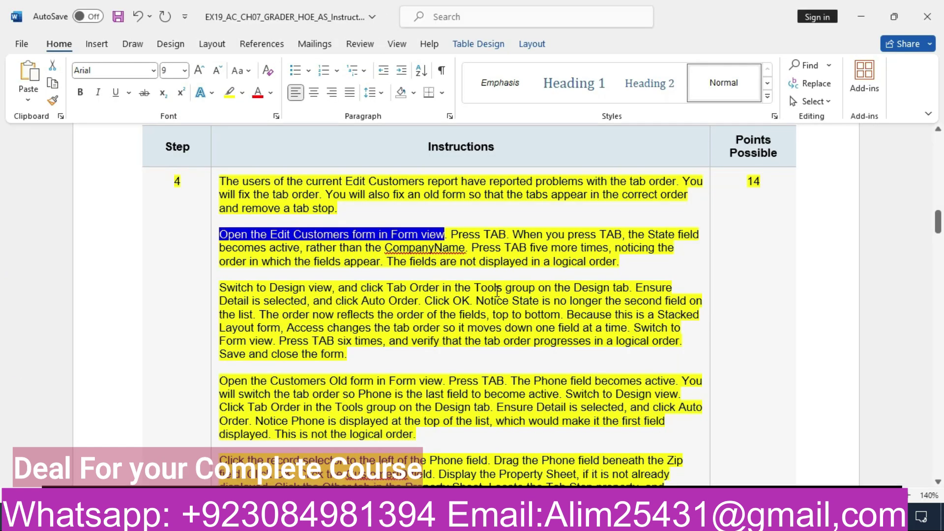
{"action": "left_click_drag", "start_coordinate": [452, 233], "coordinate": [453, 254]}
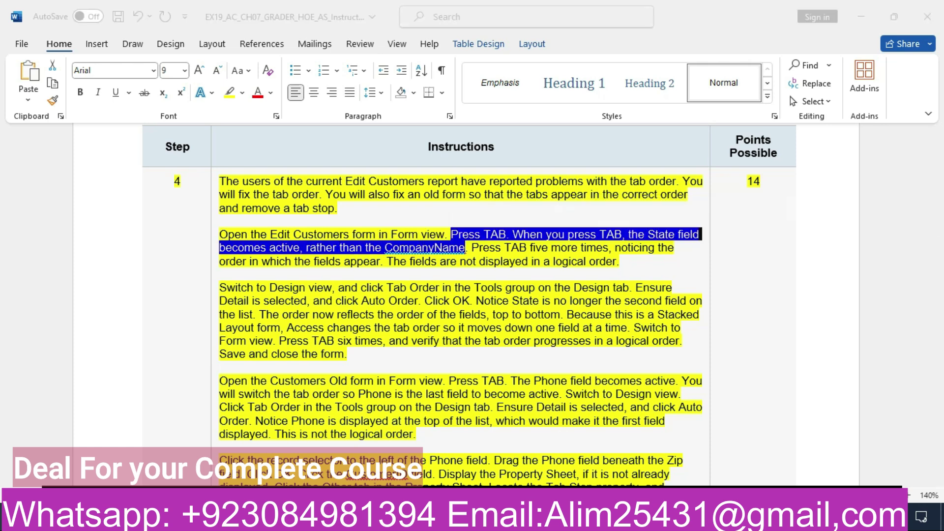
{"action": "key", "text": "alt+Tab"}
{"action": "key", "text": "Tab"}
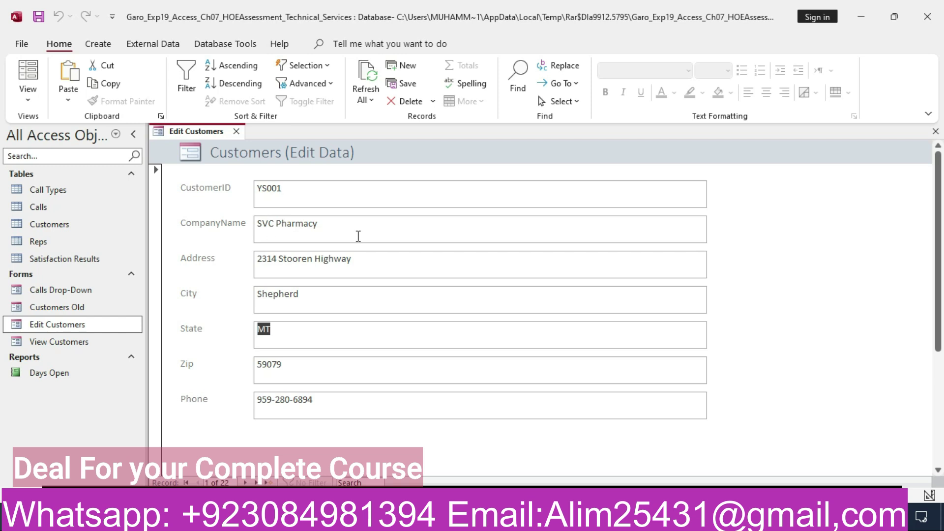
Read the repeated tab test instruction in Word, and in Access tab on through the Edit Customers fields to check their order.
{"action": "key", "text": "alt+Tab"}
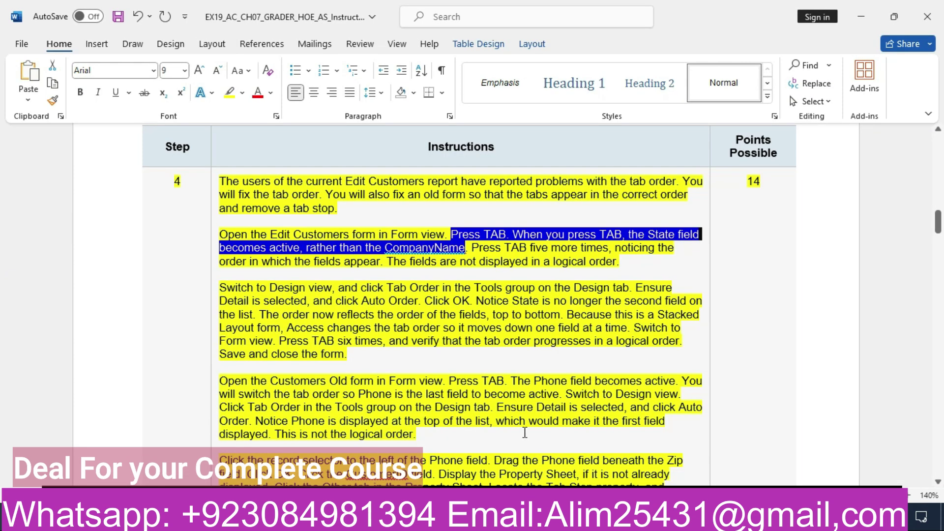
{"action": "left_click_drag", "start_coordinate": [471, 247], "coordinate": [662, 259]}
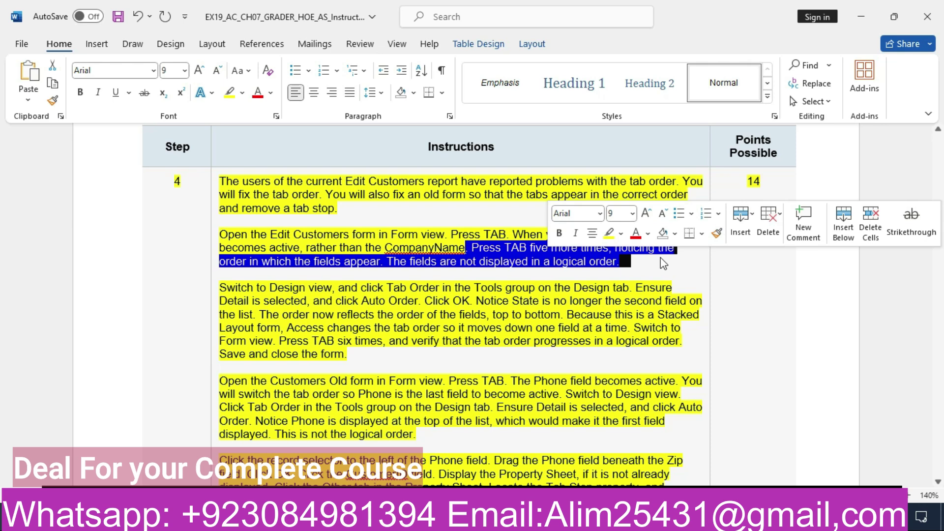
{"action": "key", "text": "alt+Tab"}
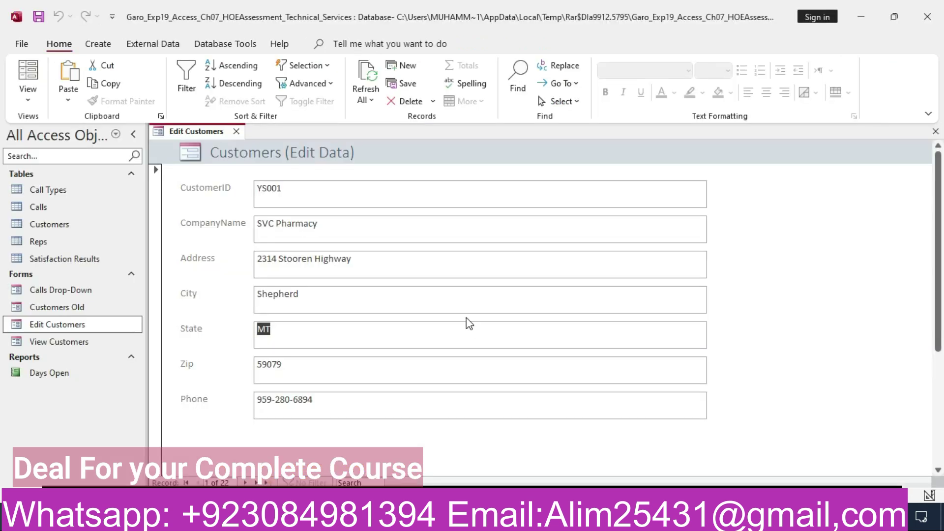
{"action": "key", "text": "Tab"}
{"action": "key", "text": "Tab"}
{"action": "key", "text": "Tab"}
{"action": "key", "text": "Tab"}
{"action": "key", "text": "Tab"}
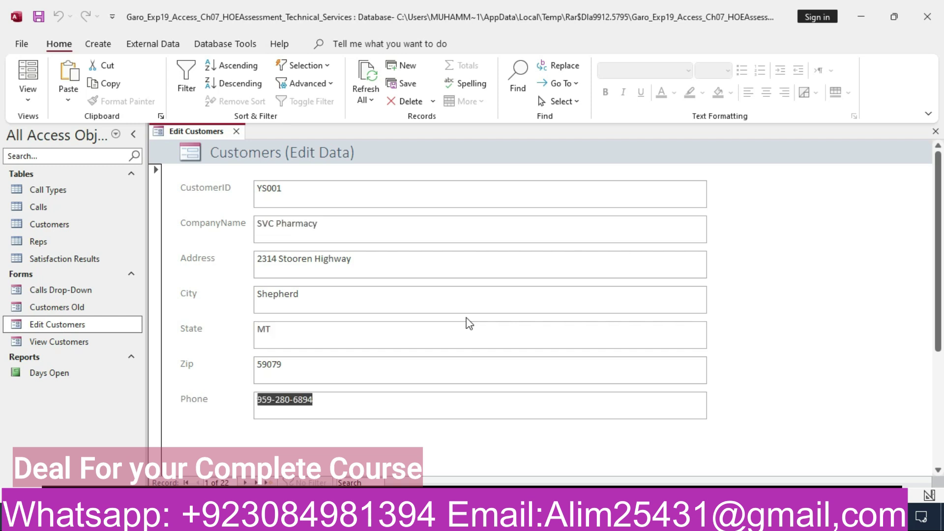
{"action": "key", "text": "Tab"}
{"action": "key", "text": "Tab"}
{"action": "key", "text": "Tab"}
{"action": "key", "text": "Tab"}
{"action": "key", "text": "Tab"}
{"action": "key", "text": "Tab"}
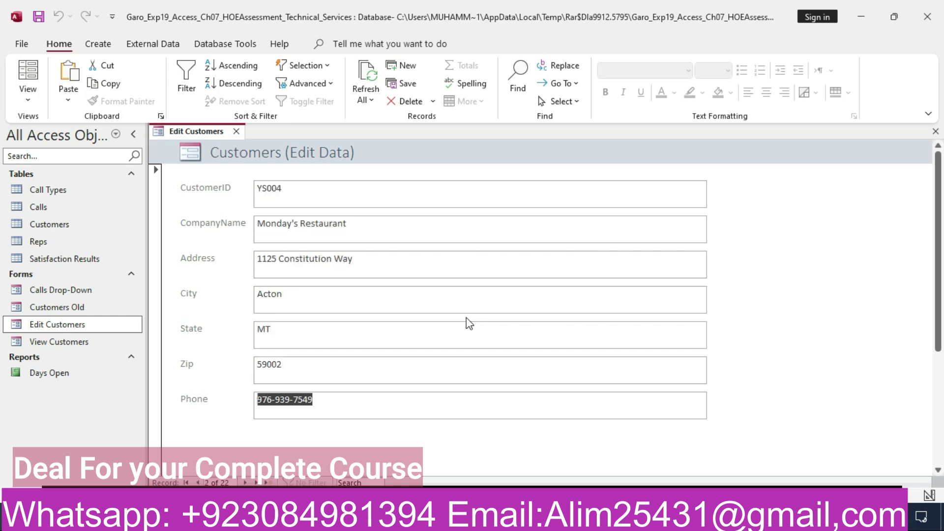
{"action": "key", "text": "Tab"}
{"action": "key", "text": "Tab"}
{"action": "key", "text": "Tab"}
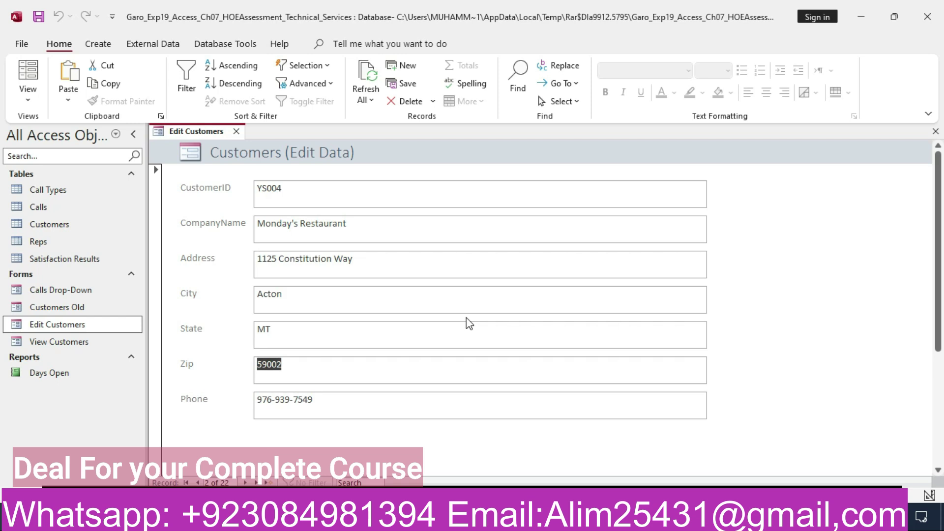
Continue tabbing through the Edit Customers fields as far as the third record's Phone field to examine the tab order.
{"action": "key", "text": "Tab"}
{"action": "key", "text": "Tab"}
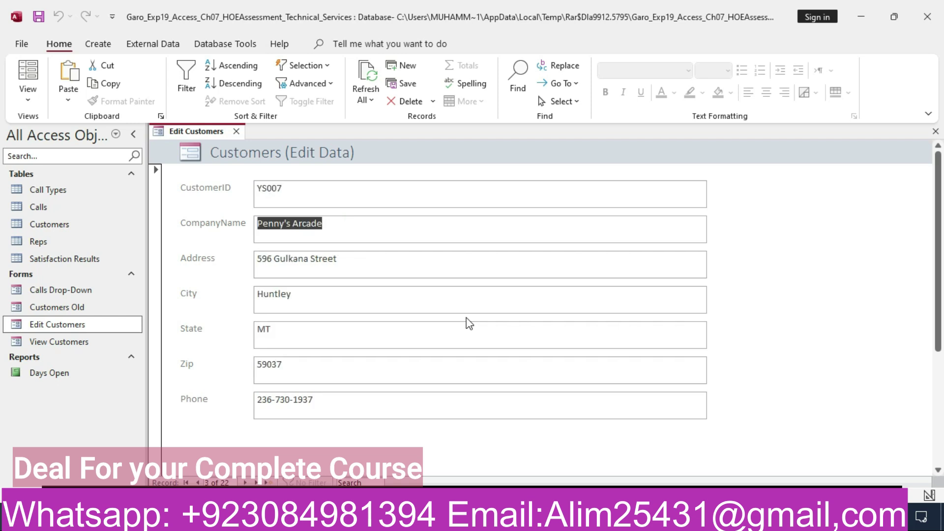
{"action": "key", "text": "Tab"}
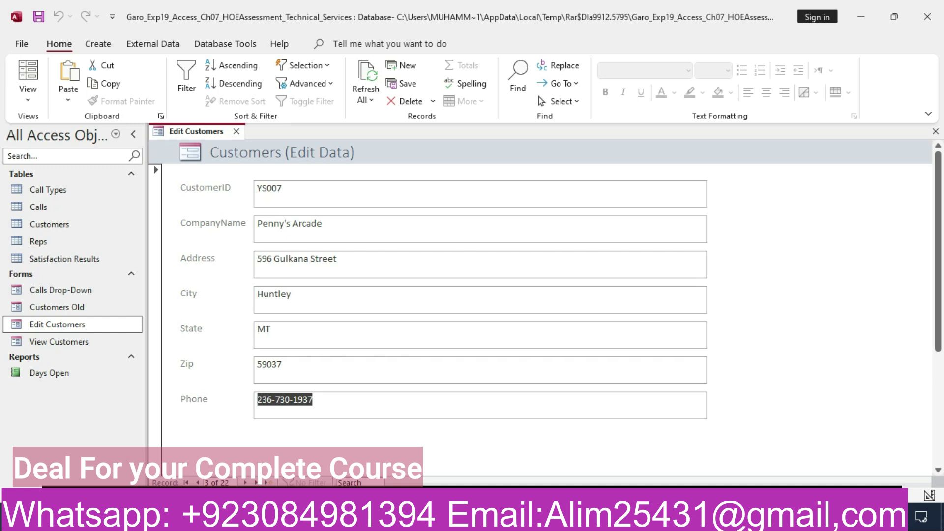
Read the Tab Order instruction in Word, and in Access switch Edit Customers to Design view and open its Tab Order settings.
{"action": "left_click", "coordinate": [556, 516]}
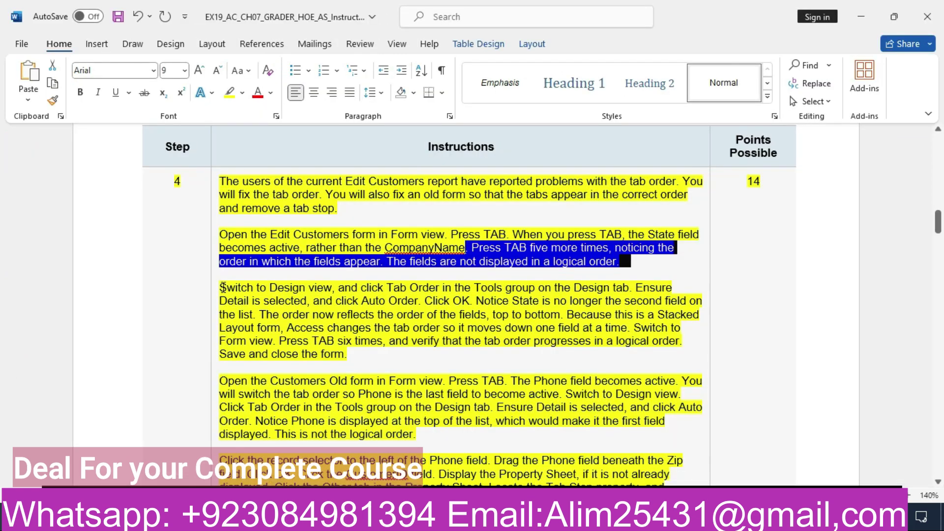
{"action": "left_click_drag", "start_coordinate": [222, 285], "coordinate": [628, 290]}
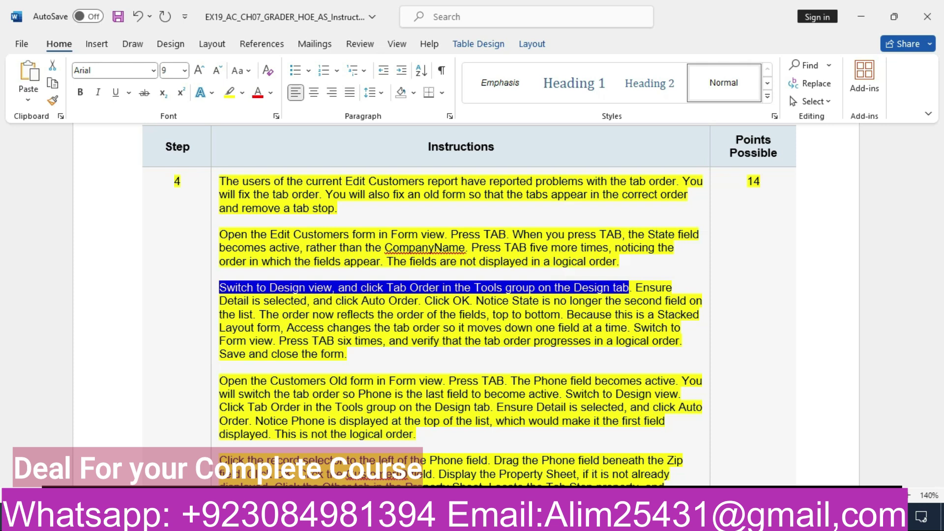
{"action": "left_click", "coordinate": [588, 522]}
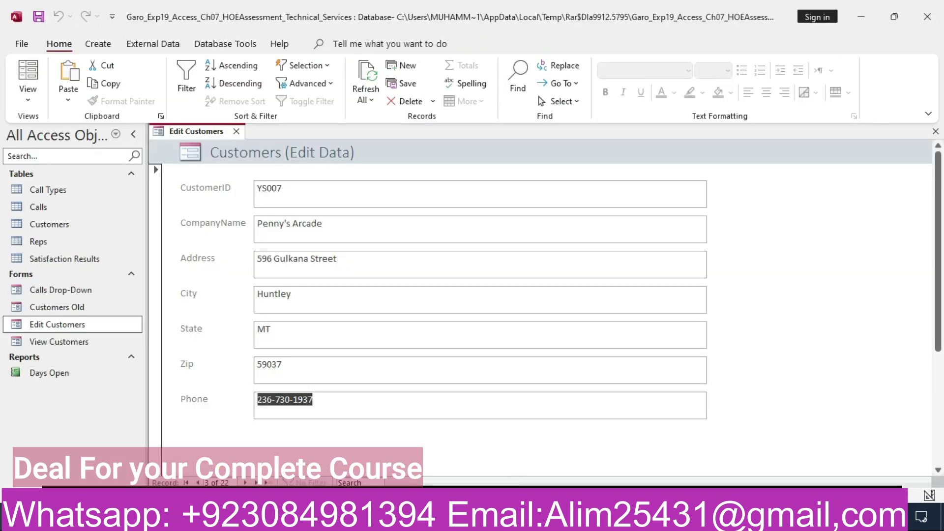
{"action": "right_click", "coordinate": [191, 131]}
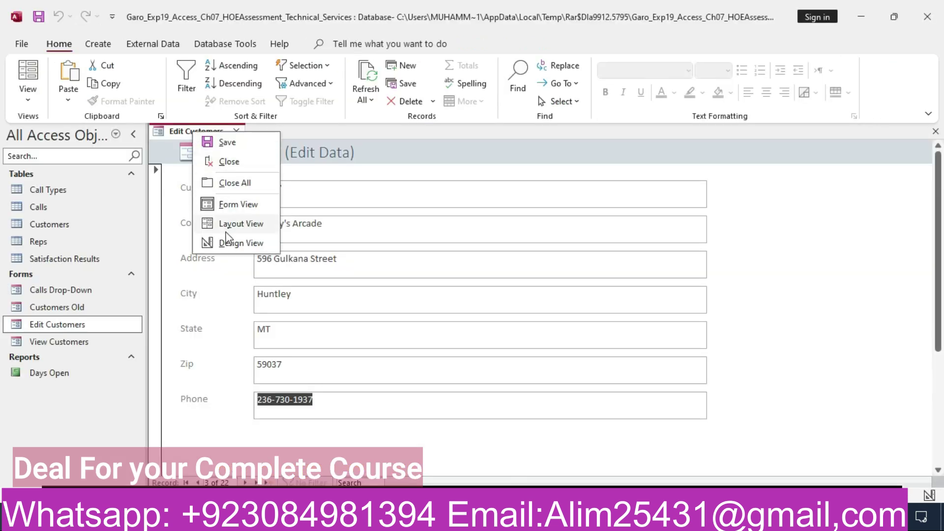
{"action": "left_click", "coordinate": [237, 242]}
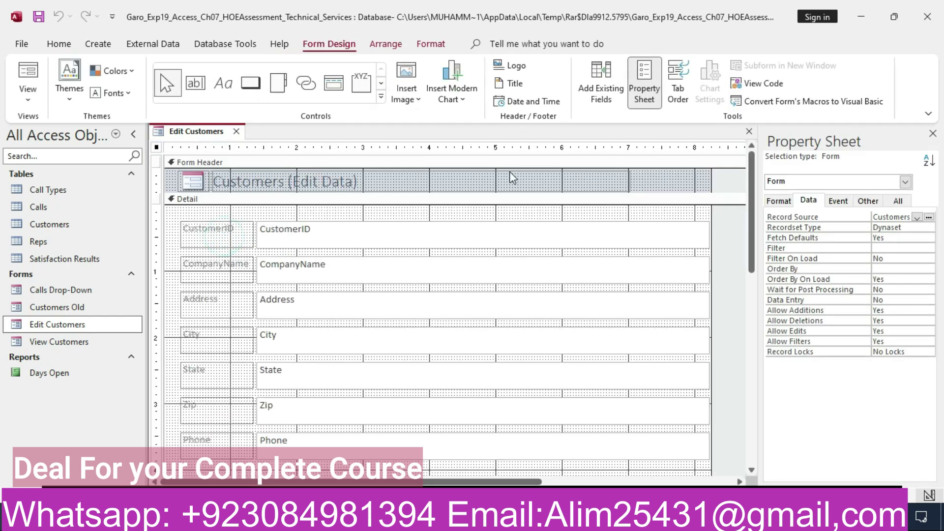
{"action": "left_click", "coordinate": [680, 89]}
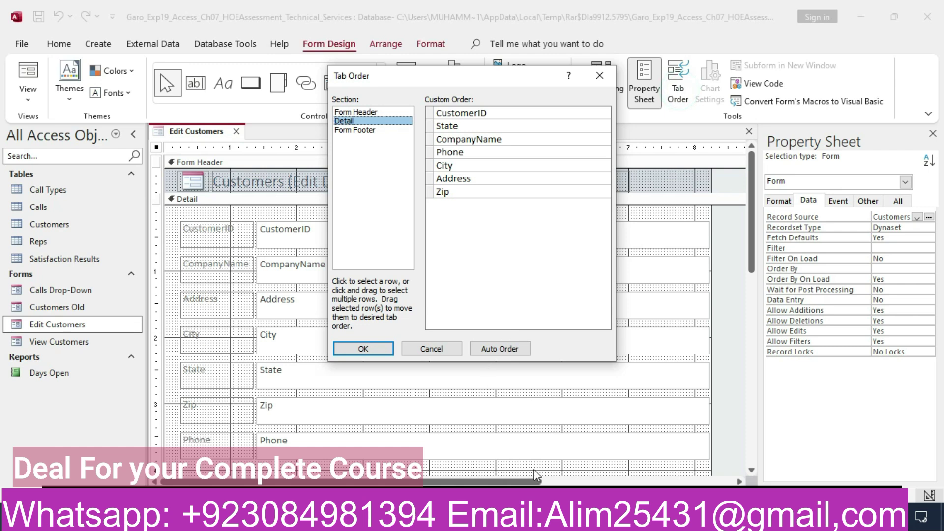
Read the Auto Order instruction in Word, and in Access apply Auto Order to the Detail section of Edit Customers.
{"action": "left_click", "coordinate": [548, 519]}
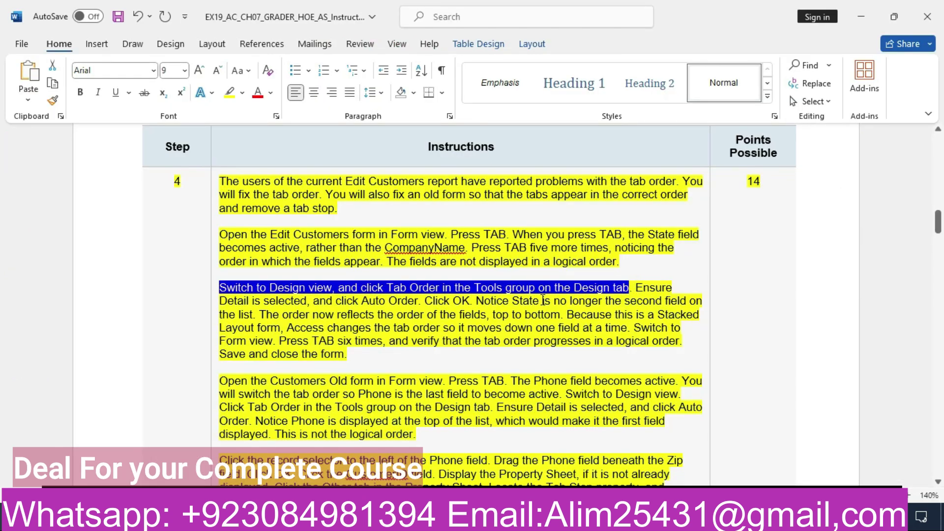
{"action": "left_click", "coordinate": [637, 287]}
{"action": "left_click_drag", "start_coordinate": [636, 287], "coordinate": [464, 305]}
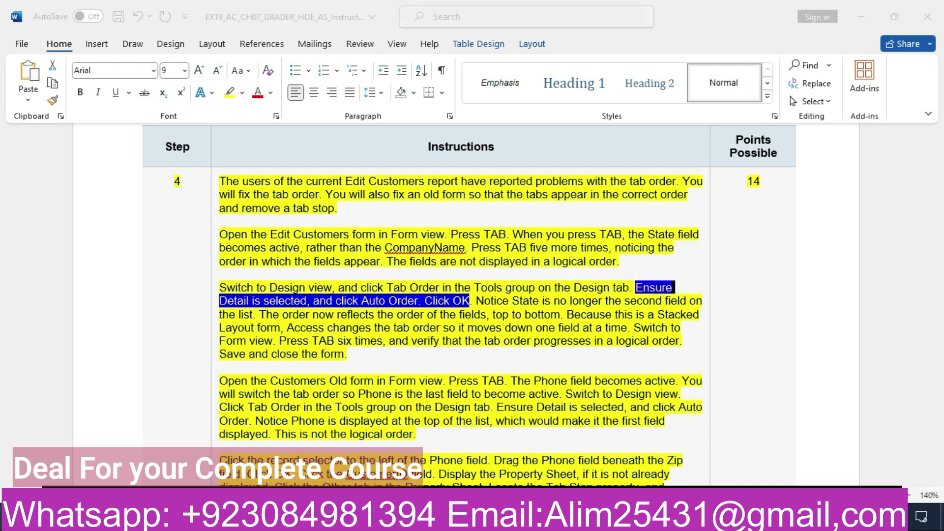
{"action": "key", "text": "alt+Tab"}
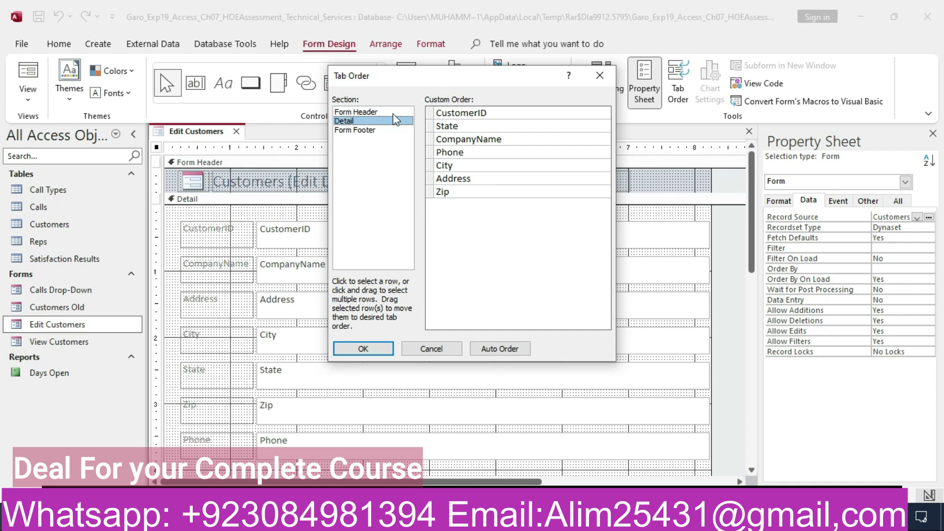
{"action": "left_click", "coordinate": [495, 350]}
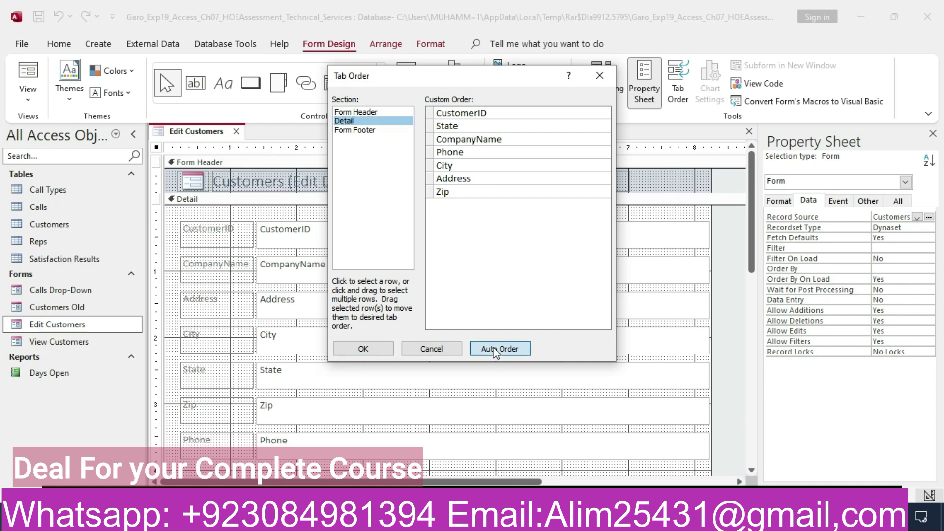
{"action": "left_click", "coordinate": [382, 350]}
Read the note in Word about State's place in the list, and in Access review the top-to-bottom field order in Edit Customers.
{"action": "key", "text": "alt+Tab"}
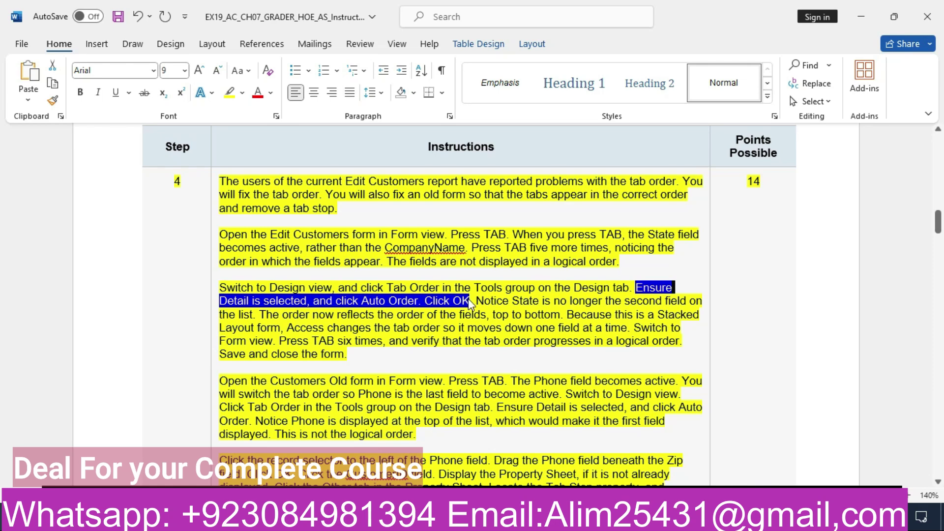
{"action": "left_click_drag", "start_coordinate": [476, 301], "coordinate": [566, 315]}
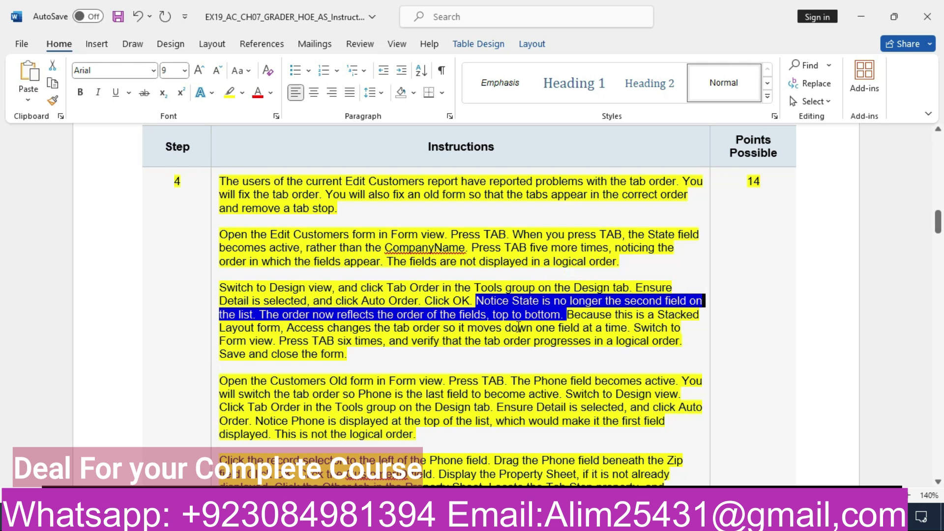
{"action": "key", "text": "alt+Tab"}
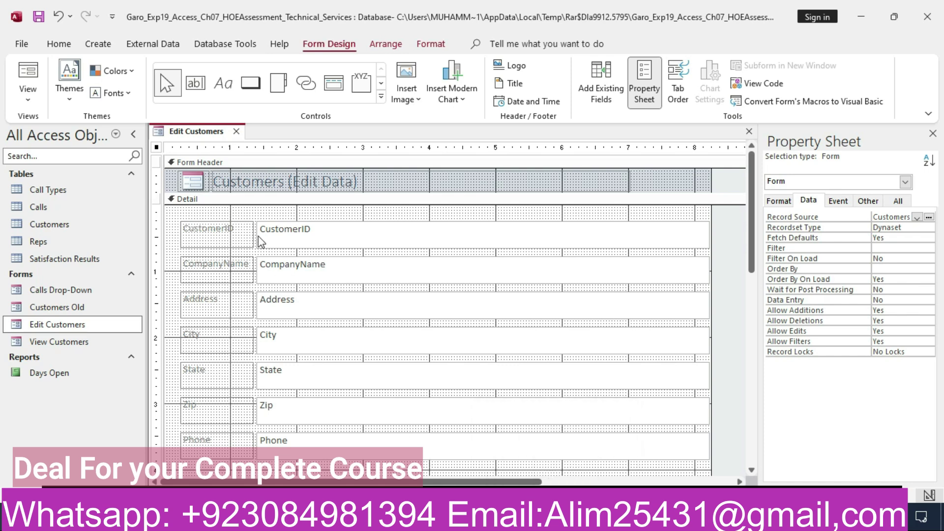
Read the Stacked Layout and verification instructions in Word, and in Access switch the Edit Customers form to Form view.
{"action": "key", "text": "alt+Tab"}
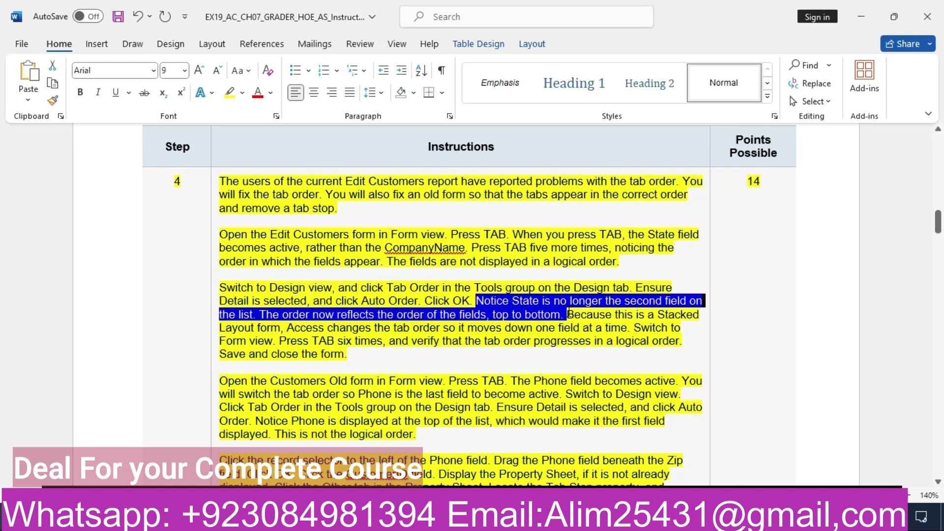
{"action": "left_click_drag", "start_coordinate": [568, 314], "coordinate": [480, 348]}
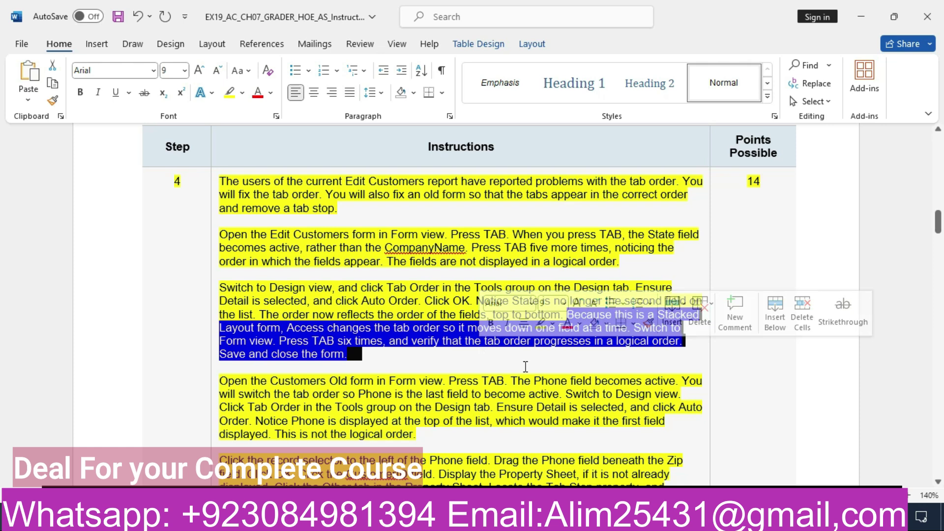
{"action": "key", "text": "alt+Tab"}
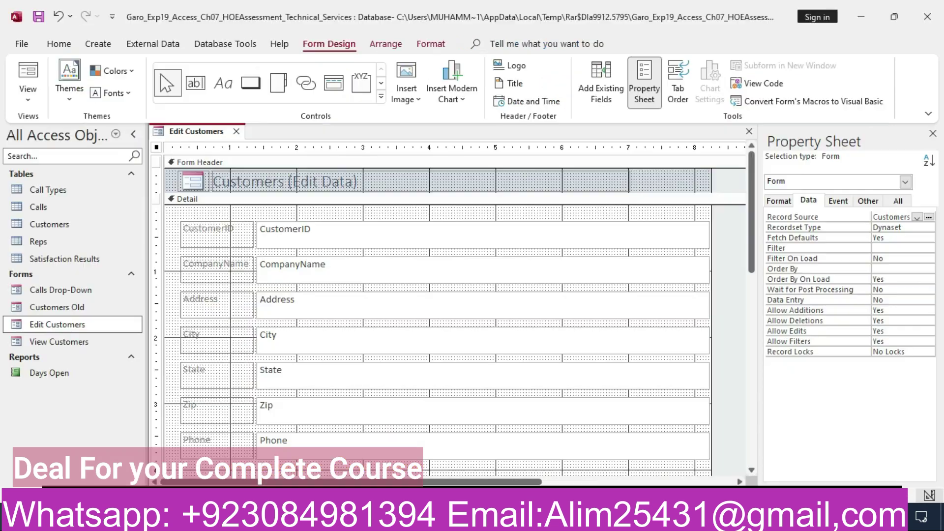
{"action": "right_click", "coordinate": [209, 133]}
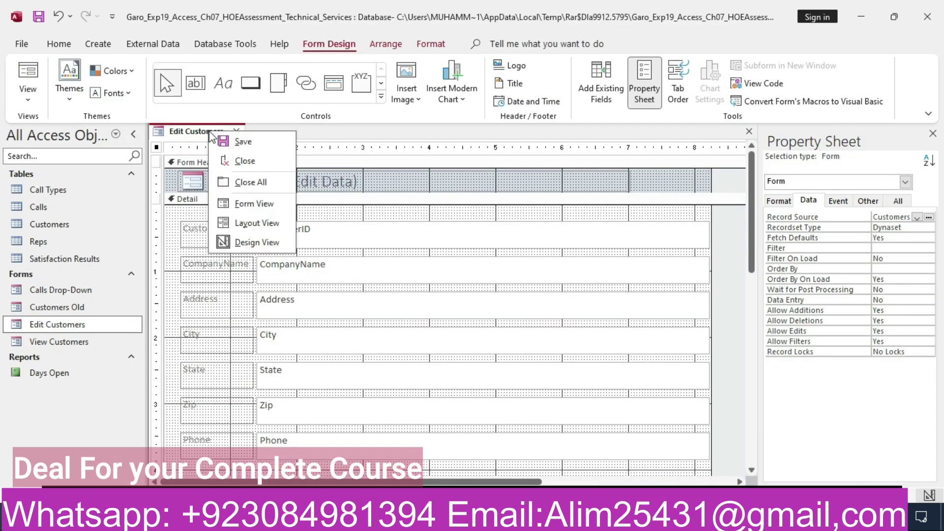
{"action": "left_click", "coordinate": [251, 203]}
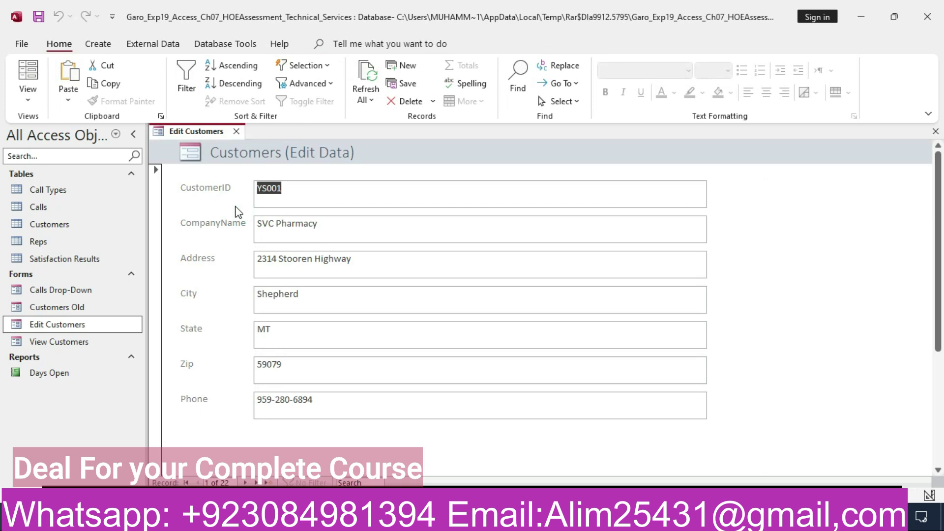
Tab through the Edit Customers fields from the first record to the fourth to verify the corrected tab order.
{"action": "key", "text": "Tab"}
{"action": "key", "text": "Tab"}
{"action": "key", "text": "Tab"}
{"action": "key", "text": "Tab"}
{"action": "key", "text": "Tab"}
{"action": "key", "text": "Tab"}
{"action": "key", "text": "Tab"}
{"action": "key", "text": "Tab"}
{"action": "key", "text": "Tab"}
{"action": "key", "text": "Tab"}
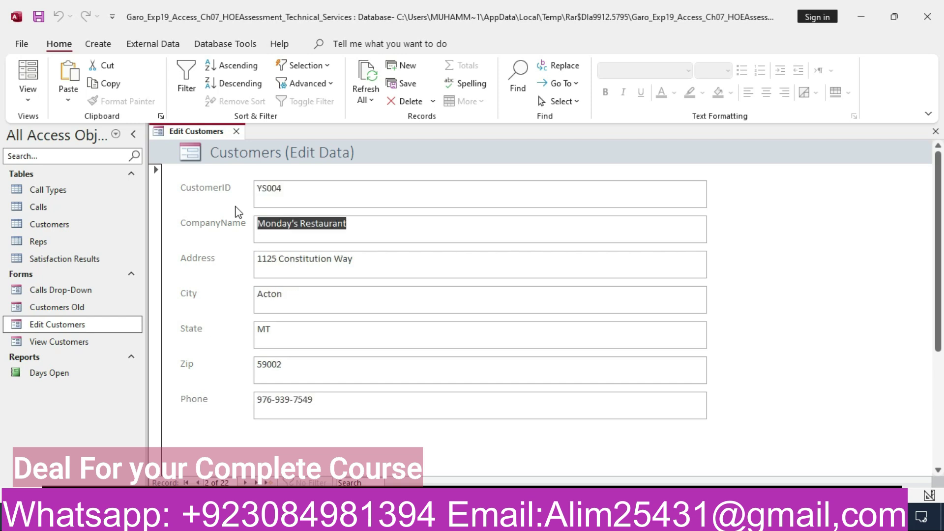
{"action": "key", "text": "Tab"}
{"action": "key", "text": "Tab"}
{"action": "key", "text": "Tab"}
{"action": "key", "text": "Tab"}
{"action": "key", "text": "Tab"}
{"action": "key", "text": "Tab"}
{"action": "key", "text": "Tab"}
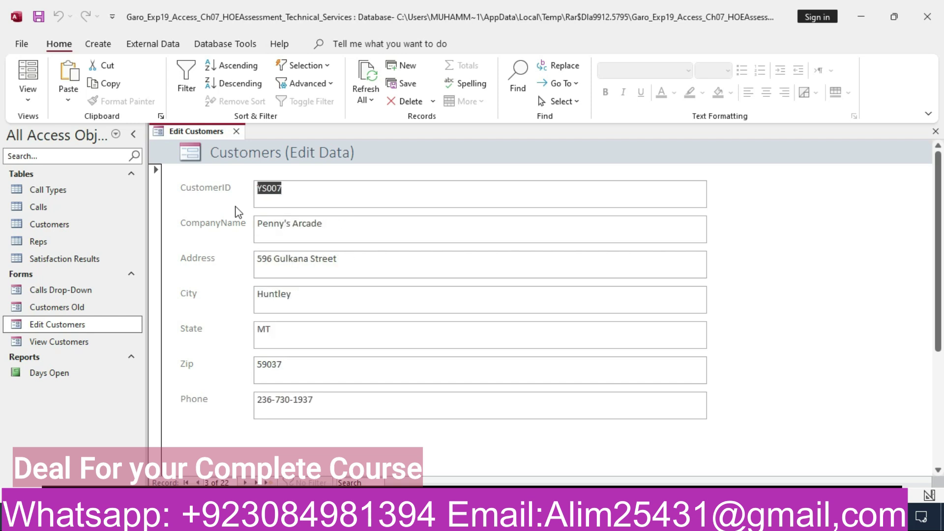
{"action": "key", "text": "Tab"}
{"action": "key", "text": "Tab"}
{"action": "key", "text": "Tab"}
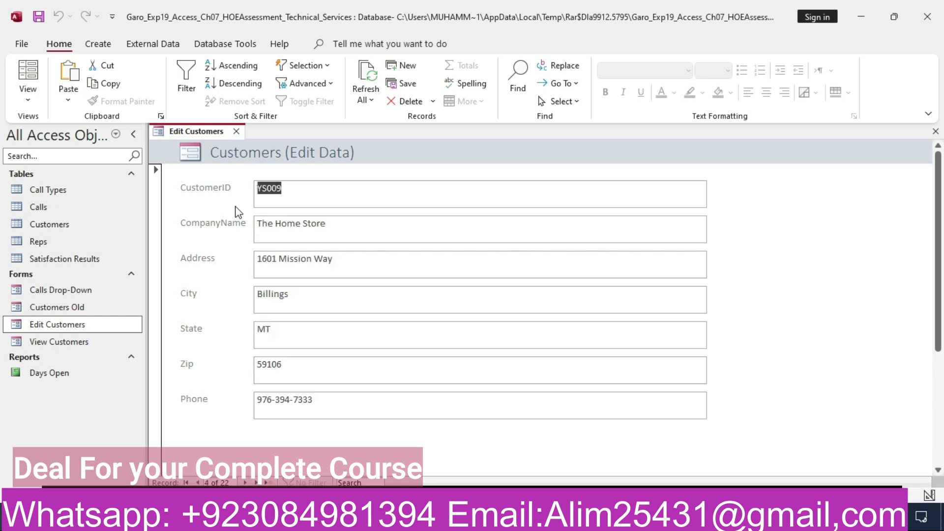
Recheck the save instruction in Word, and in Access save and close the Edit Customers form.
{"action": "left_click", "coordinate": [590, 520]}
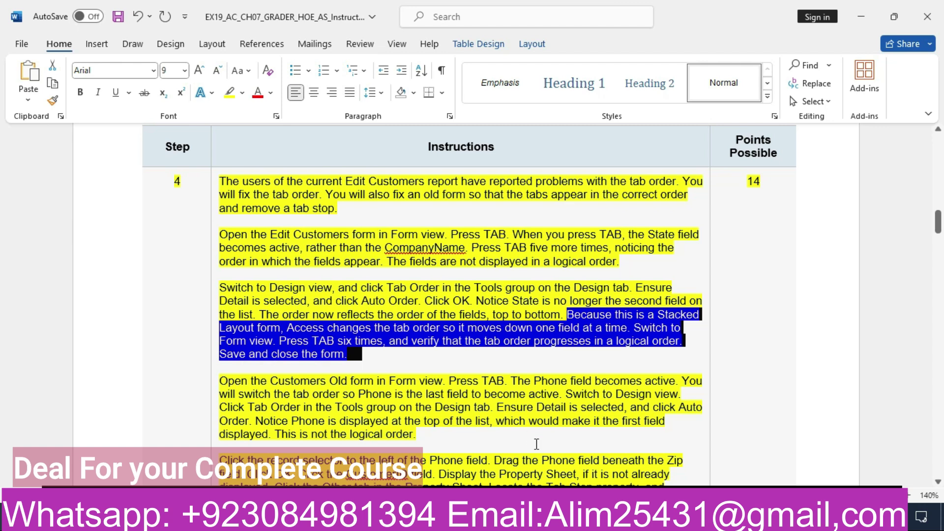
{"action": "left_click", "coordinate": [565, 519]}
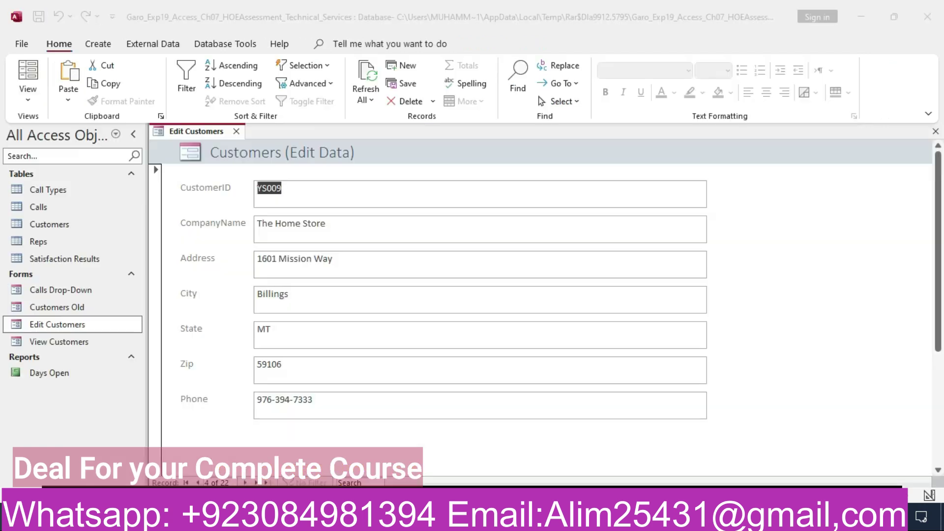
{"action": "right_click", "coordinate": [192, 129]}
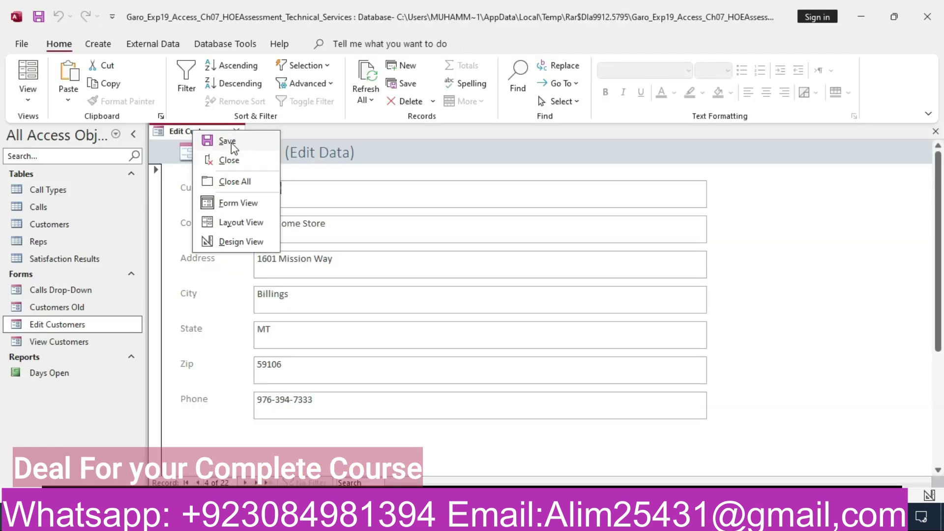
{"action": "left_click", "coordinate": [231, 142]}
{"action": "right_click", "coordinate": [204, 129]}
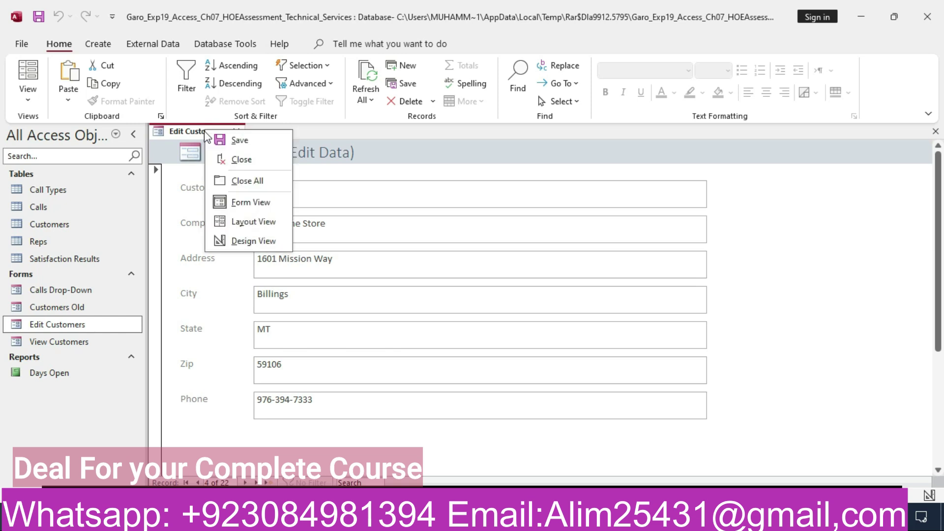
{"action": "left_click", "coordinate": [235, 160]}
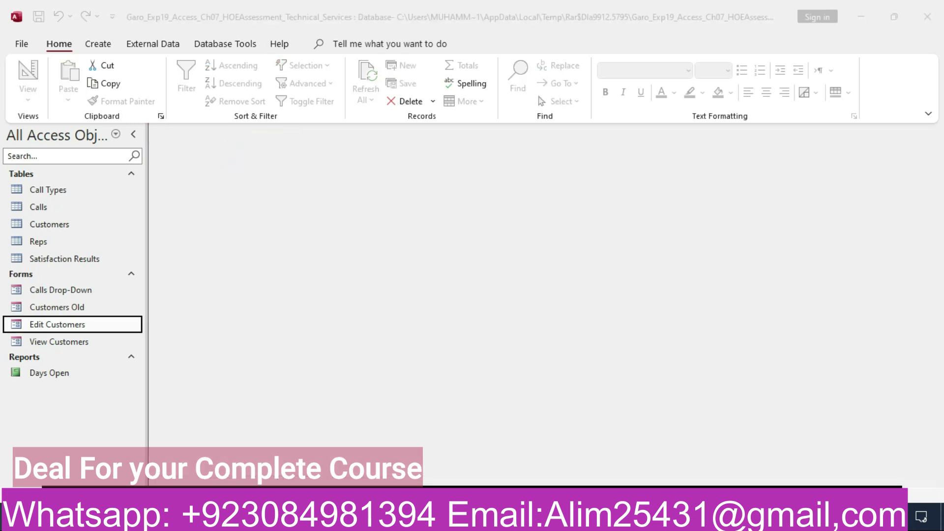
Read the Customers Old instruction in Word, and in Access open the Customers Old form in Form view.
{"action": "key", "text": "alt+Tab"}
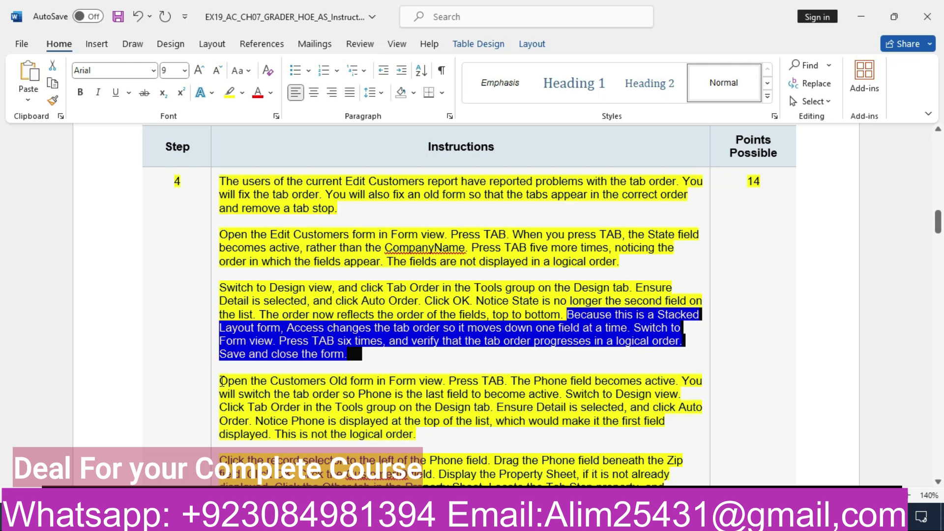
{"action": "left_click_drag", "start_coordinate": [222, 381], "coordinate": [425, 381]}
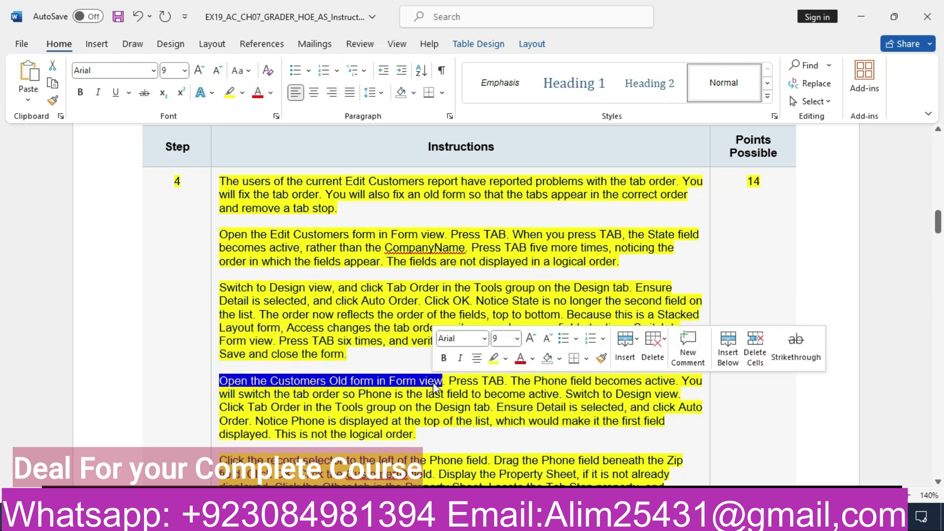
{"action": "key", "text": "alt+Tab"}
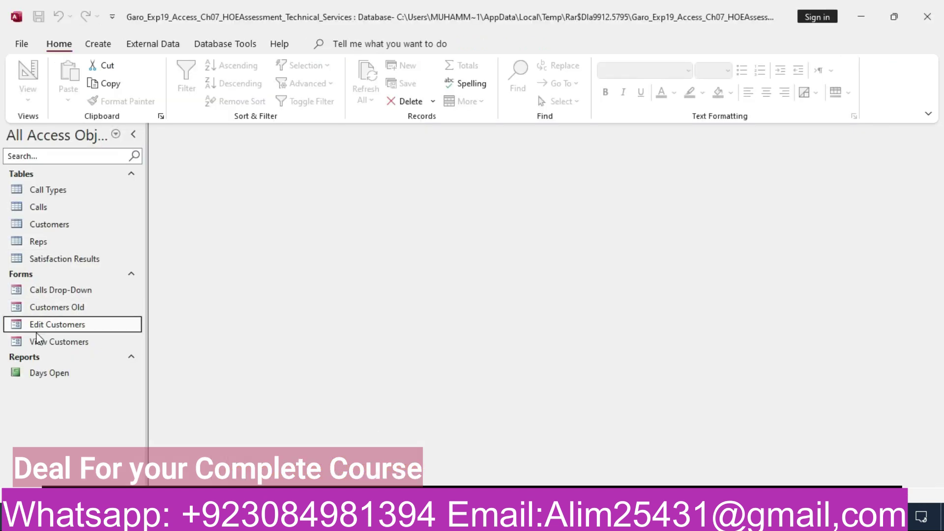
{"action": "left_click", "coordinate": [61, 309]}
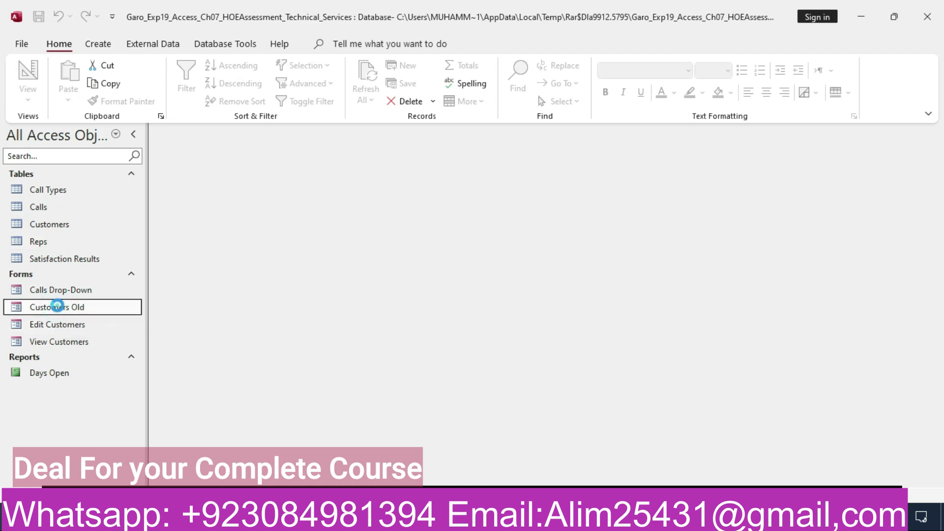
{"action": "double_click", "coordinate": [60, 309]}
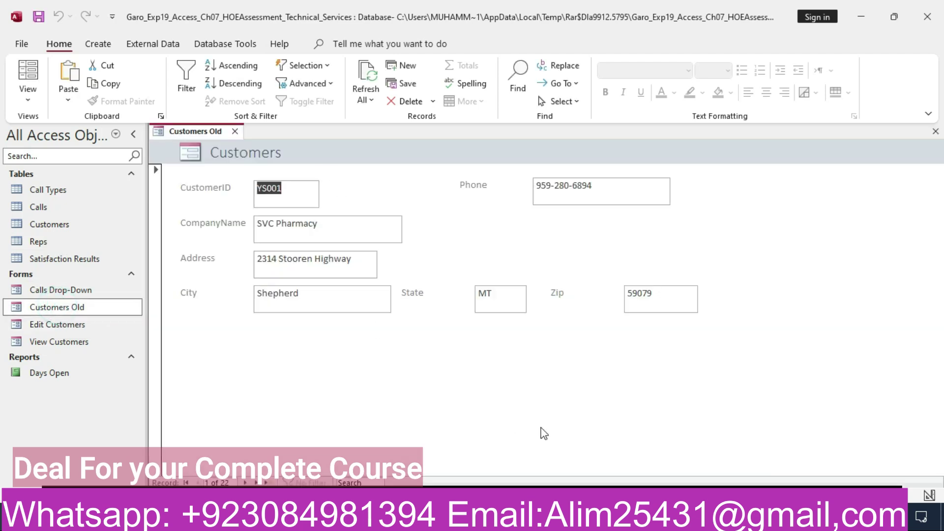
Read the Customers Old tabbing instruction in Word, and in Access tab from CustomerID to the form's next field.
{"action": "key", "text": "alt+Tab"}
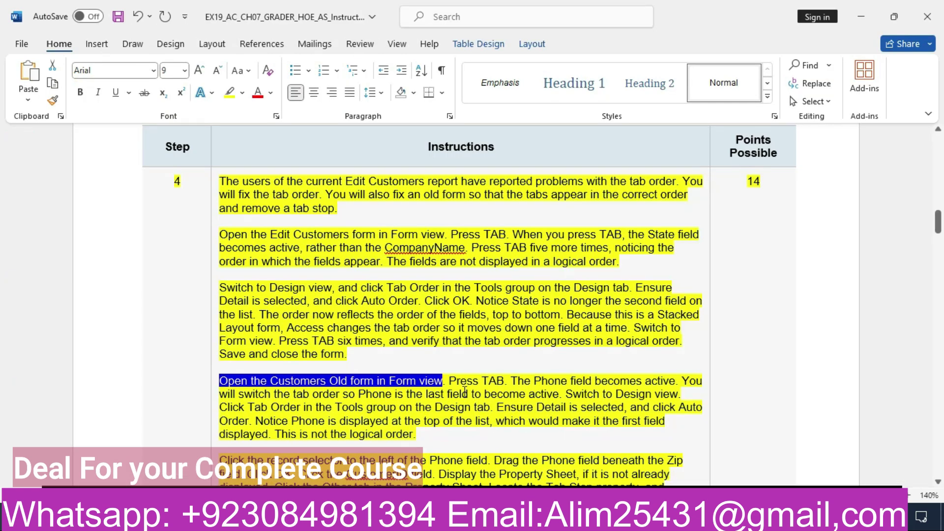
{"action": "left_click_drag", "start_coordinate": [449, 382], "coordinate": [485, 394]}
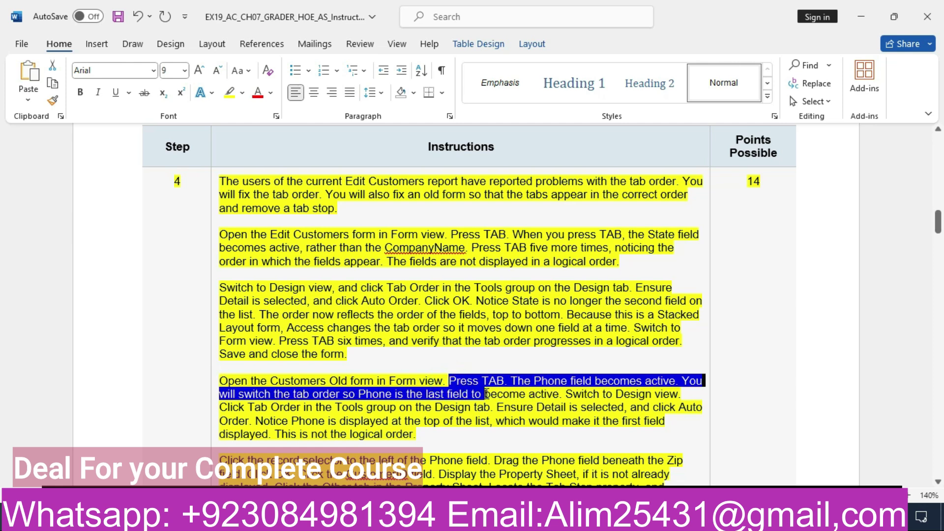
{"action": "left_click_drag", "start_coordinate": [488, 394], "coordinate": [561, 396]}
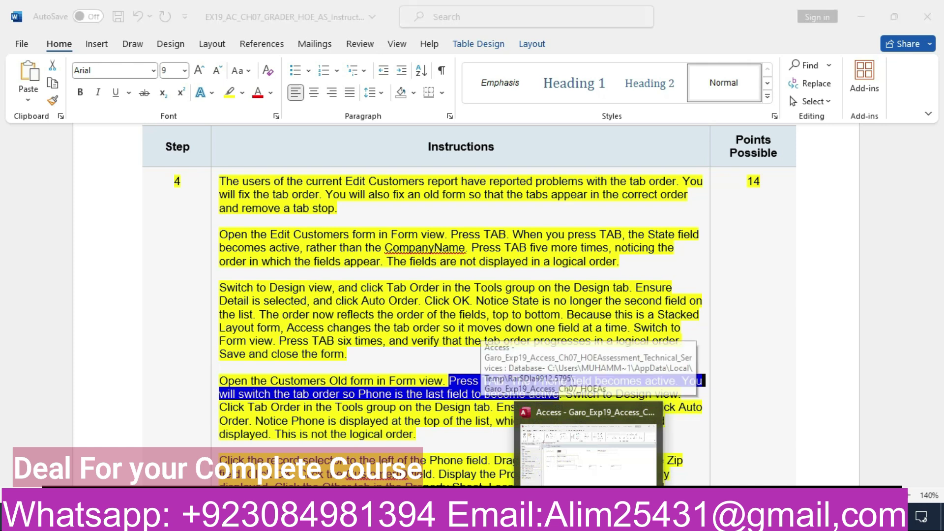
{"action": "left_click", "coordinate": [589, 520]}
{"action": "key", "text": "Tab"}
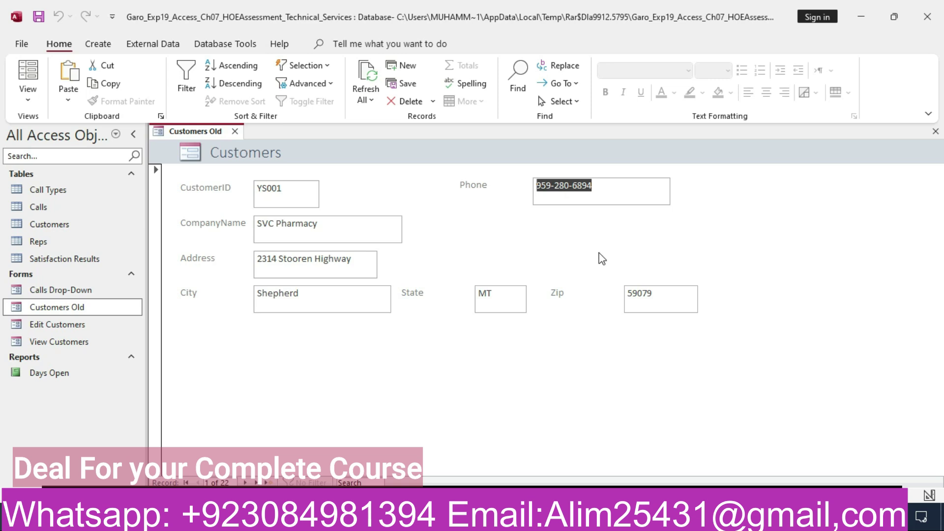
Read the view instruction in Word, and in Access switch the Customers Old form to Design view.
{"action": "key", "text": "alt+Tab"}
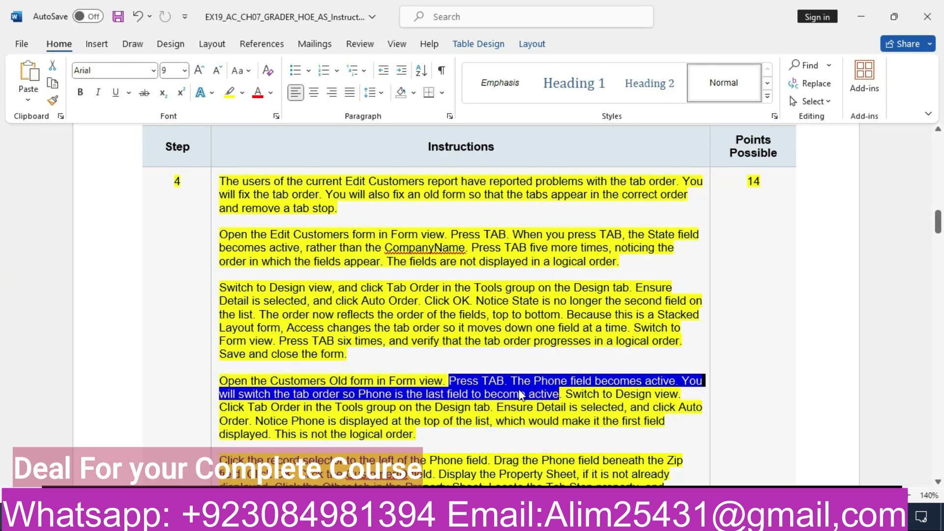
{"action": "left_click_drag", "start_coordinate": [572, 396], "coordinate": [677, 400]}
{"action": "left_click", "coordinate": [363, 516]}
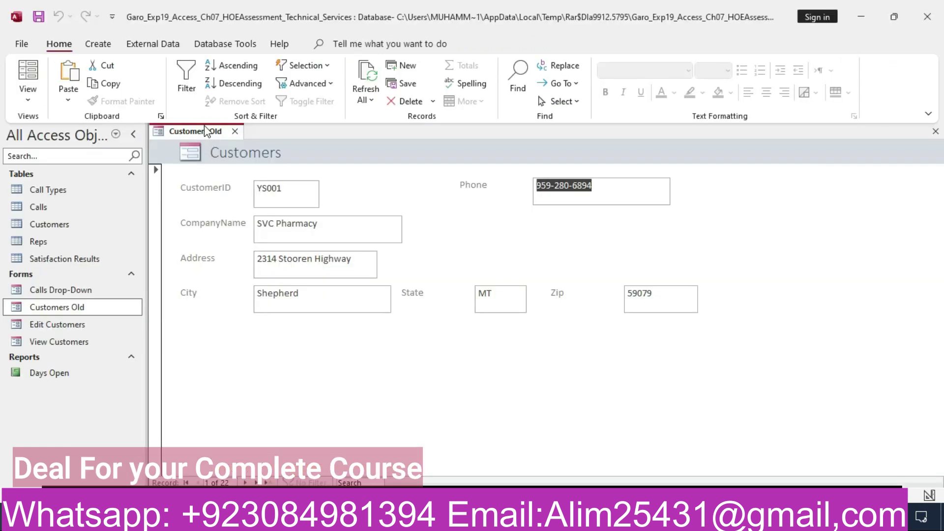
{"action": "right_click", "coordinate": [201, 132]}
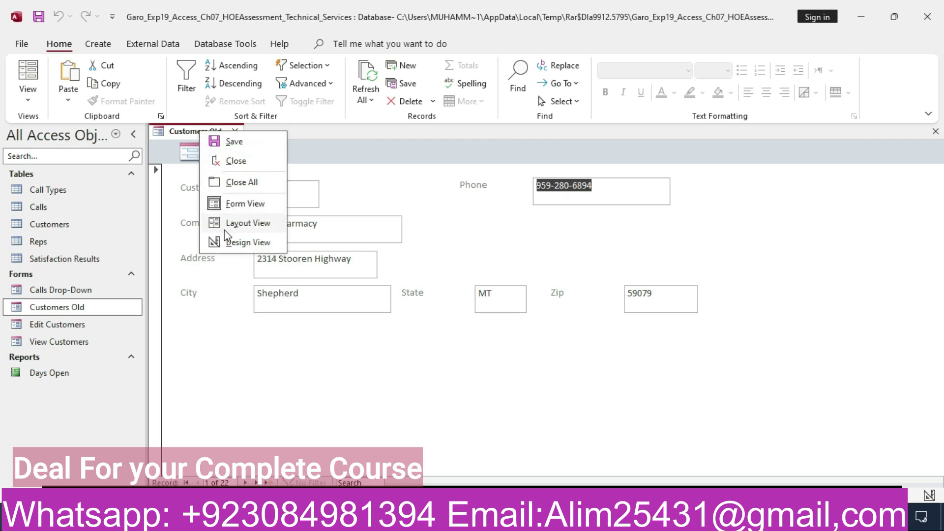
{"action": "left_click", "coordinate": [231, 242]}
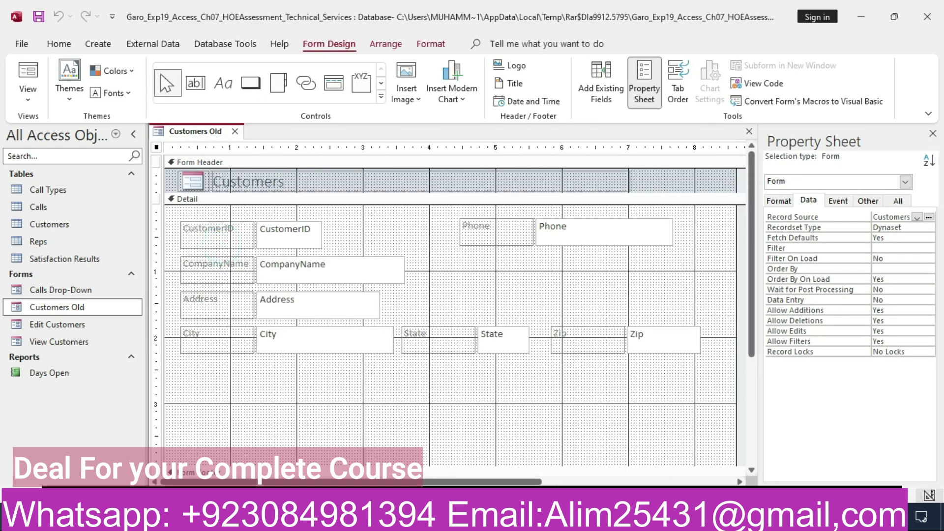
Read the Tab Order instructions in Word, and in Access apply Auto Order to the Detail section of Customers Old.
{"action": "left_click", "coordinate": [334, 516]}
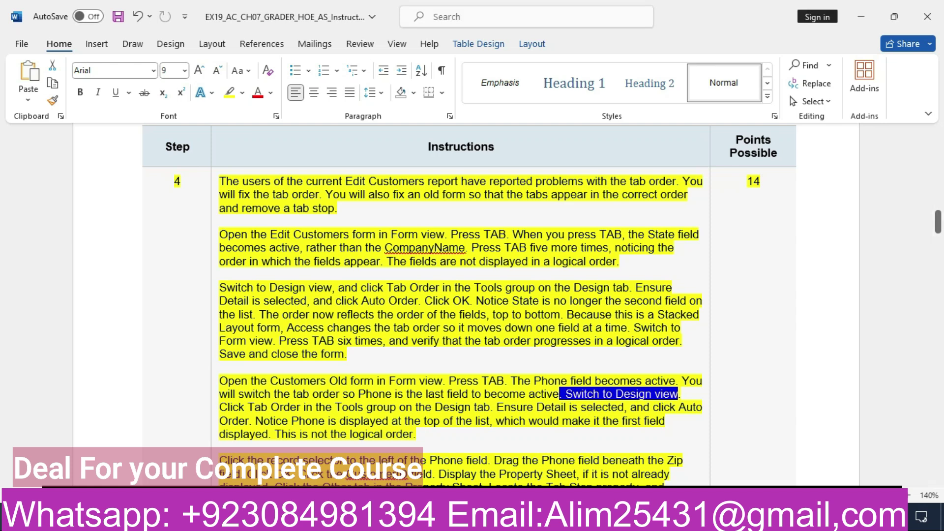
{"action": "left_click", "coordinate": [335, 517]}
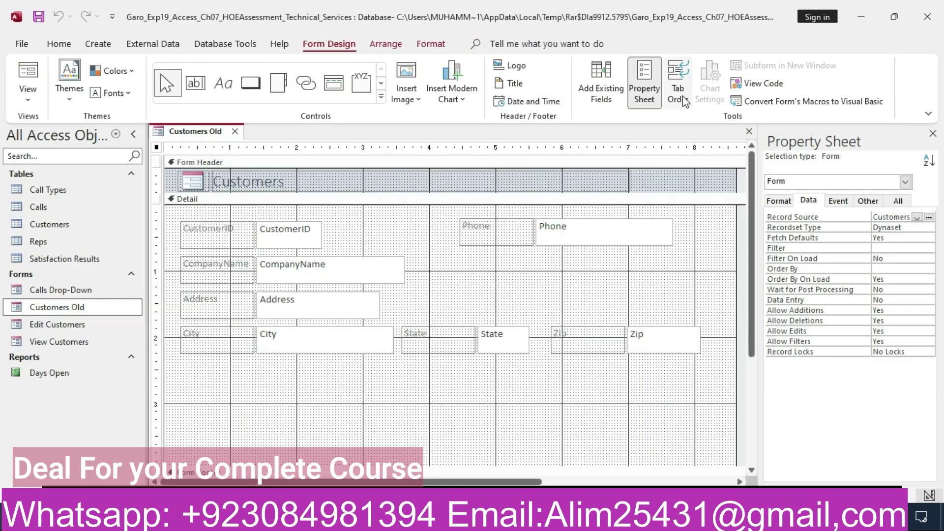
{"action": "left_click", "coordinate": [683, 93]}
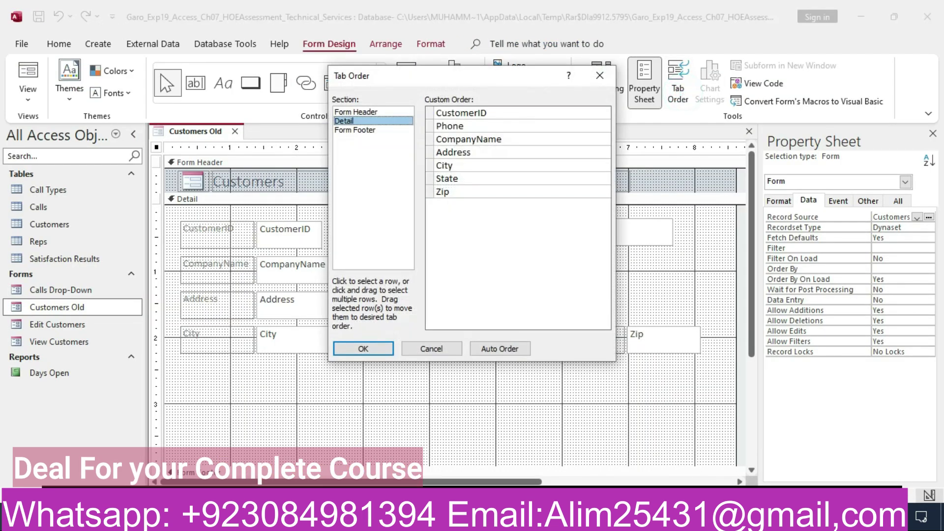
{"action": "left_click", "coordinate": [334, 516]}
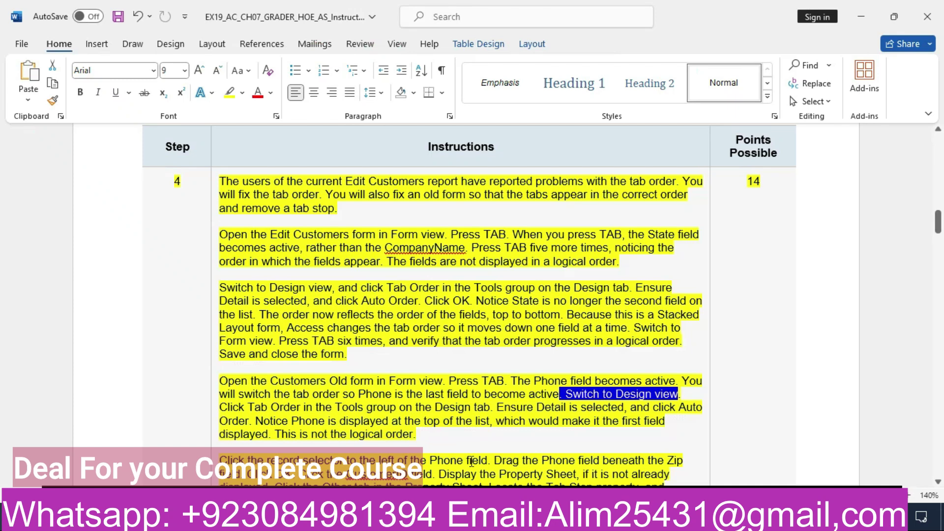
{"action": "left_click_drag", "start_coordinate": [497, 407], "coordinate": [687, 416]}
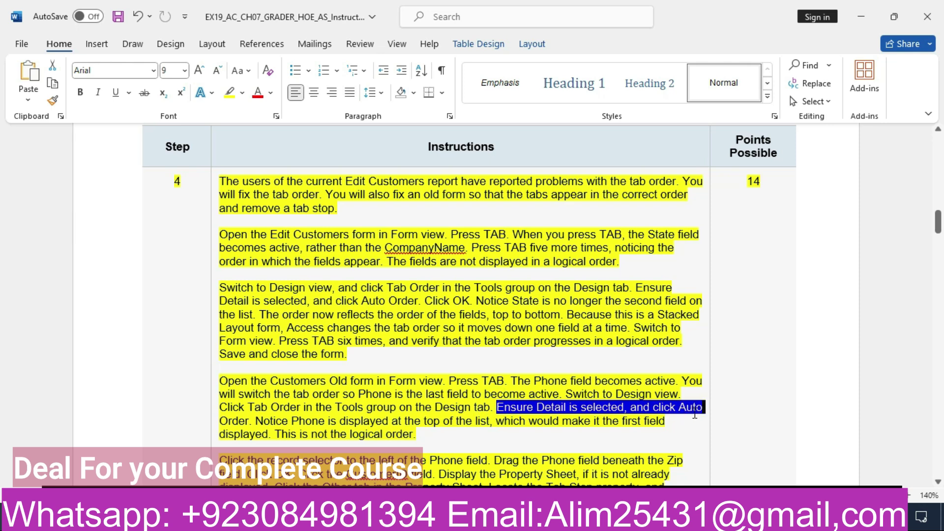
{"action": "left_click_drag", "start_coordinate": [702, 417], "coordinate": [251, 427]}
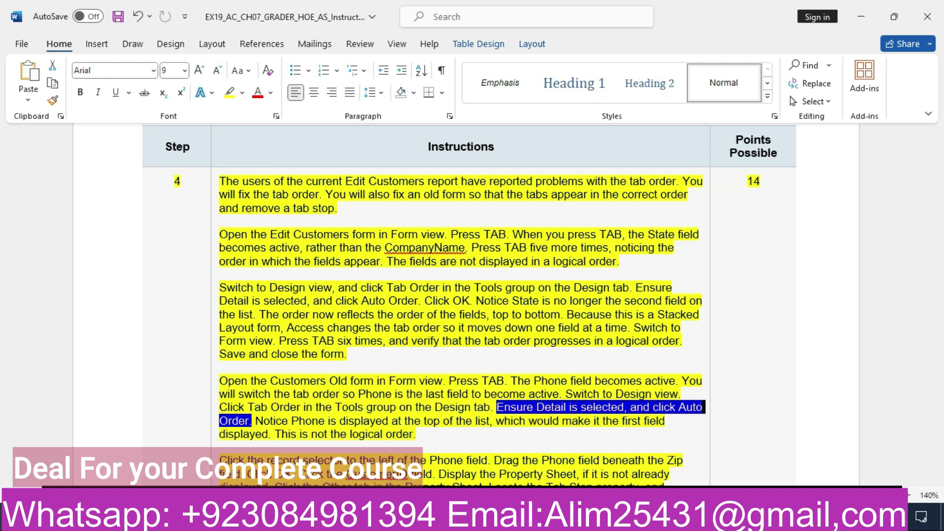
{"action": "left_click", "coordinate": [591, 517]}
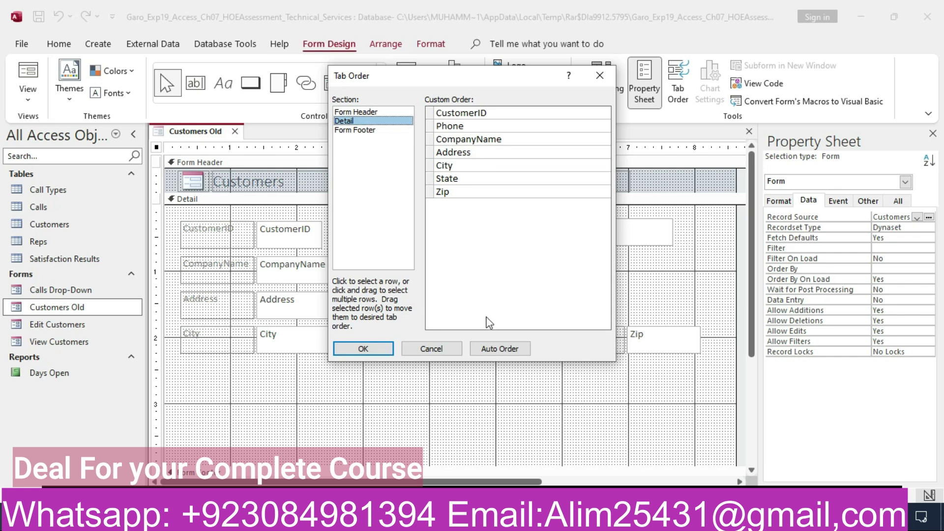
{"action": "left_click", "coordinate": [498, 350]}
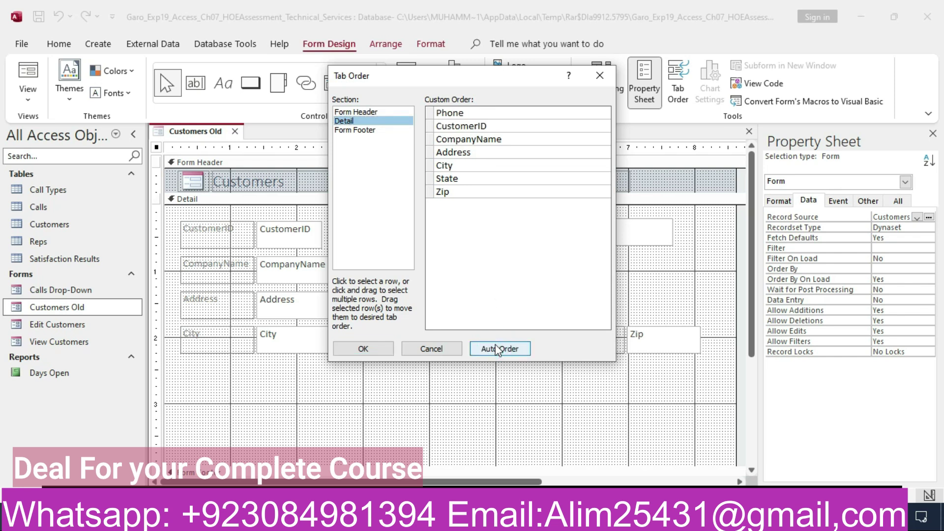
Compare the Word note about the Phone field's position with the Tab Order list in Access.
{"action": "left_click", "coordinate": [561, 516]}
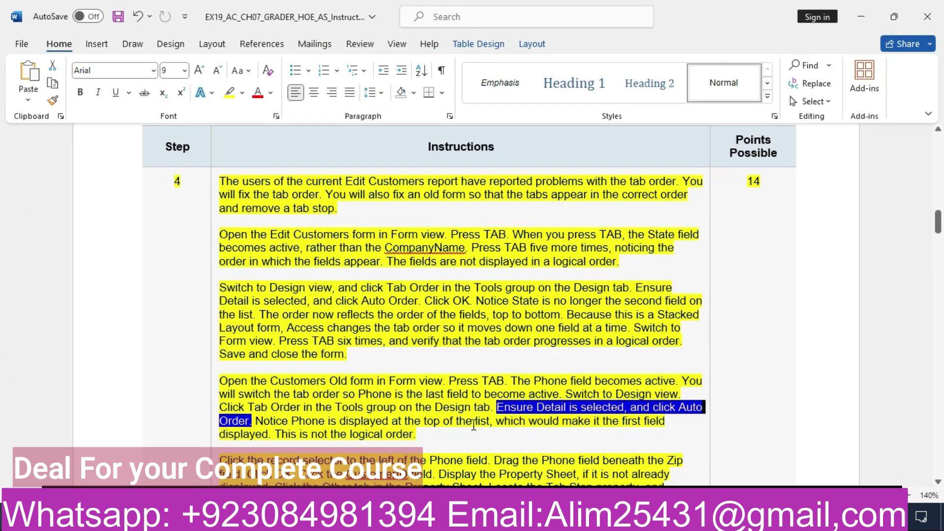
{"action": "mouse_move", "coordinate": [590, 521]}
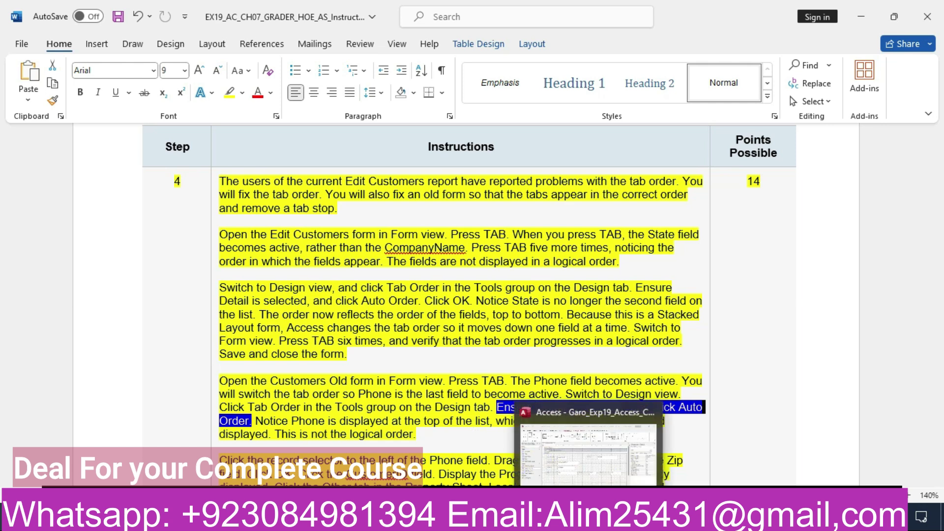
{"action": "left_click", "coordinate": [538, 421]}
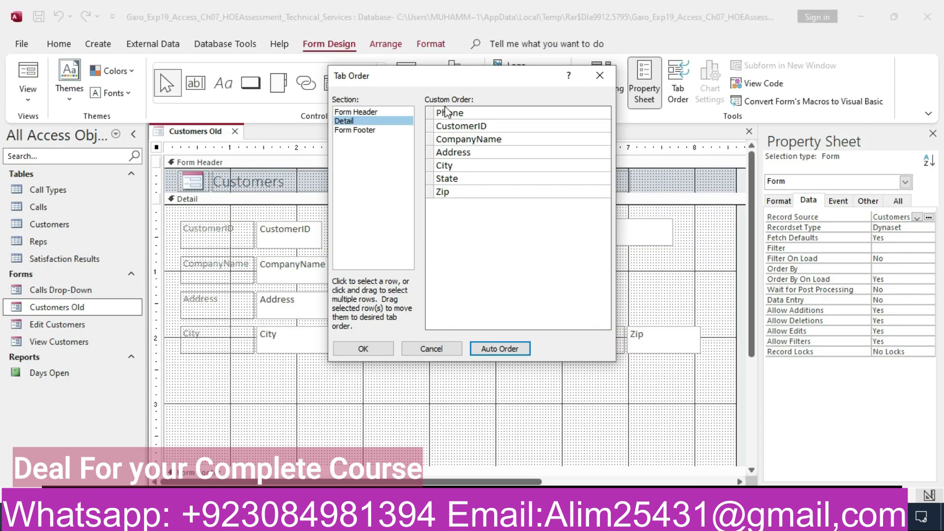
{"action": "left_click", "coordinate": [568, 519]}
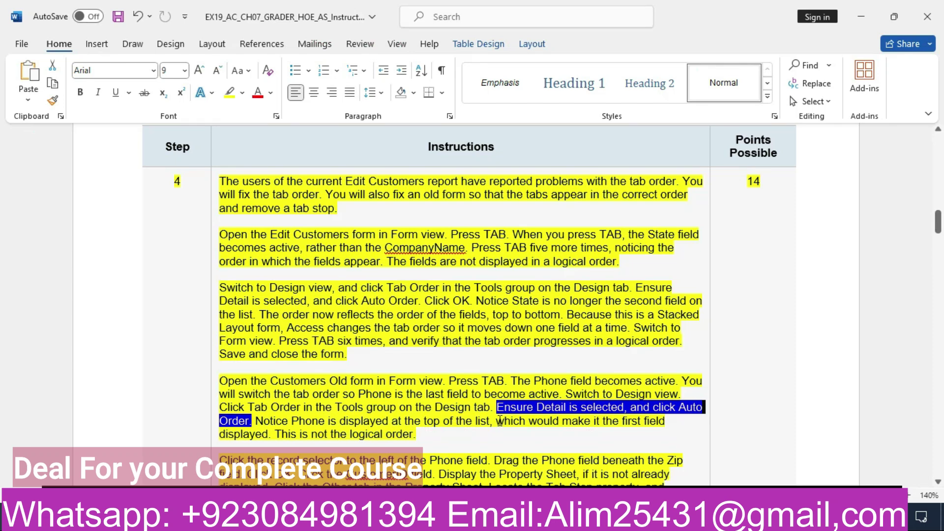
{"action": "left_click_drag", "start_coordinate": [495, 421], "coordinate": [593, 435]}
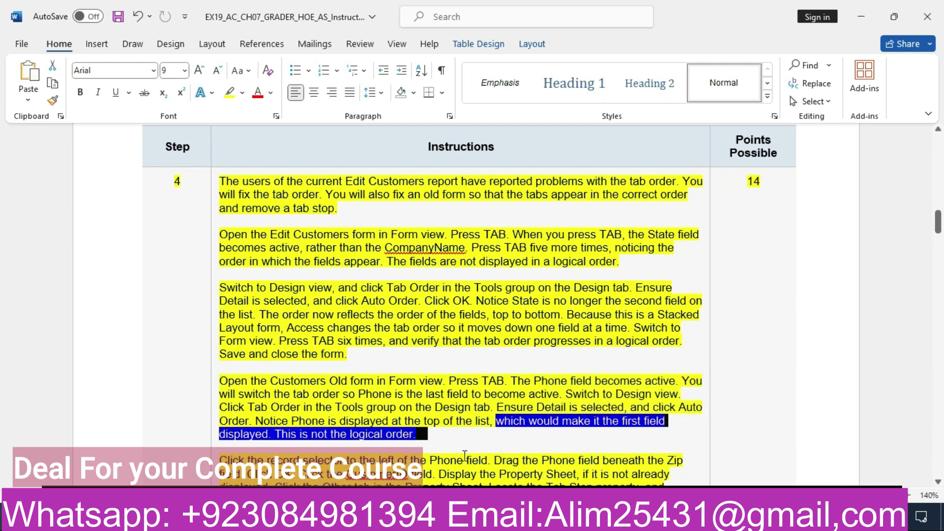
{"action": "left_click", "coordinate": [499, 517]}
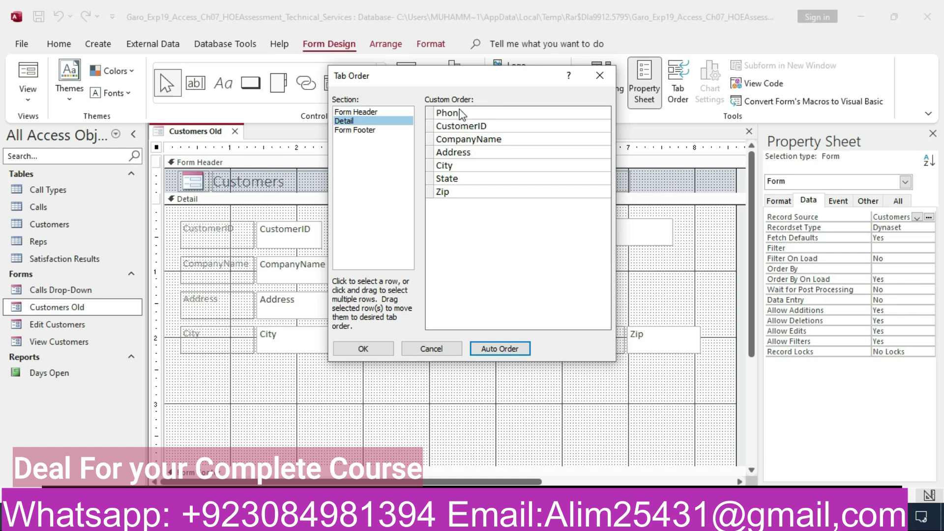
Read the Phone field instructions in Word, and in Access move Phone beneath Zip in the Detail section's custom tab order.
{"action": "left_click", "coordinate": [530, 517]}
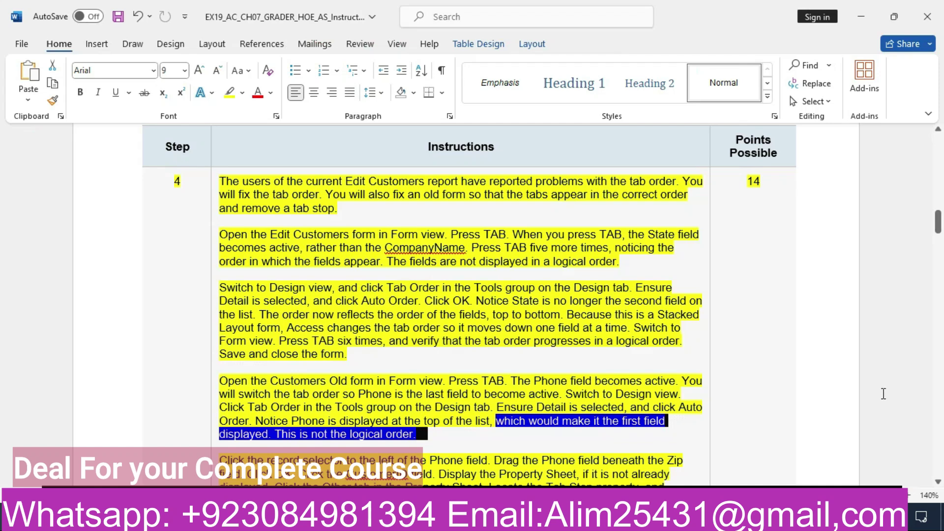
{"action": "left_click_drag", "start_coordinate": [939, 225], "coordinate": [940, 241]}
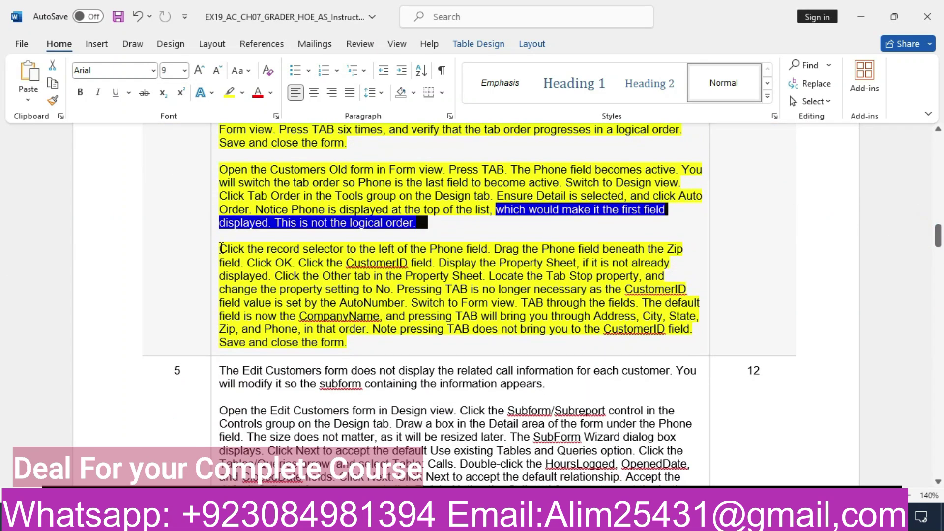
{"action": "left_click_drag", "start_coordinate": [221, 249], "coordinate": [487, 249]}
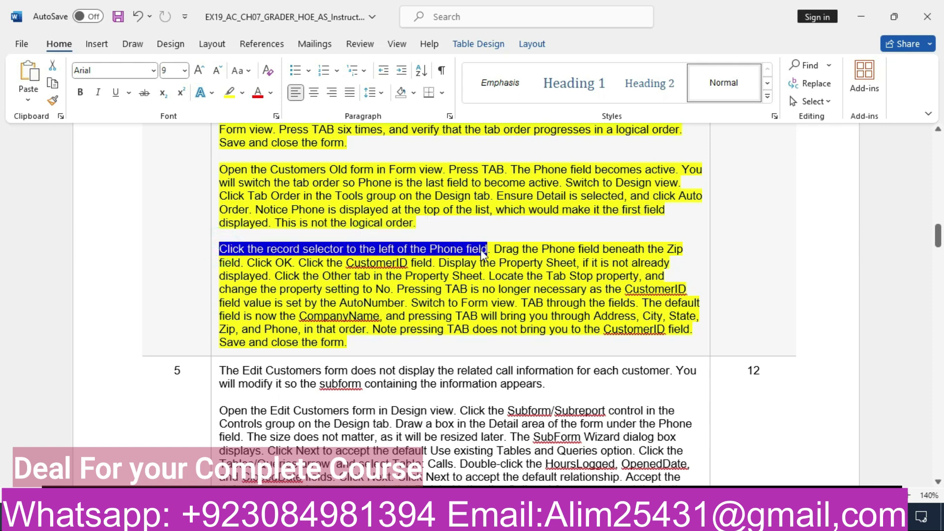
{"action": "left_click", "coordinate": [589, 517]}
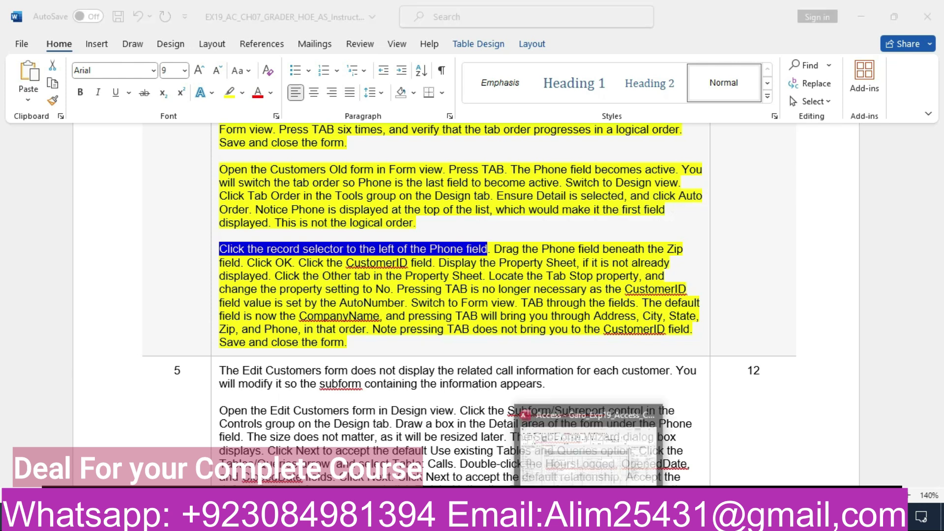
{"action": "left_click", "coordinate": [429, 113]}
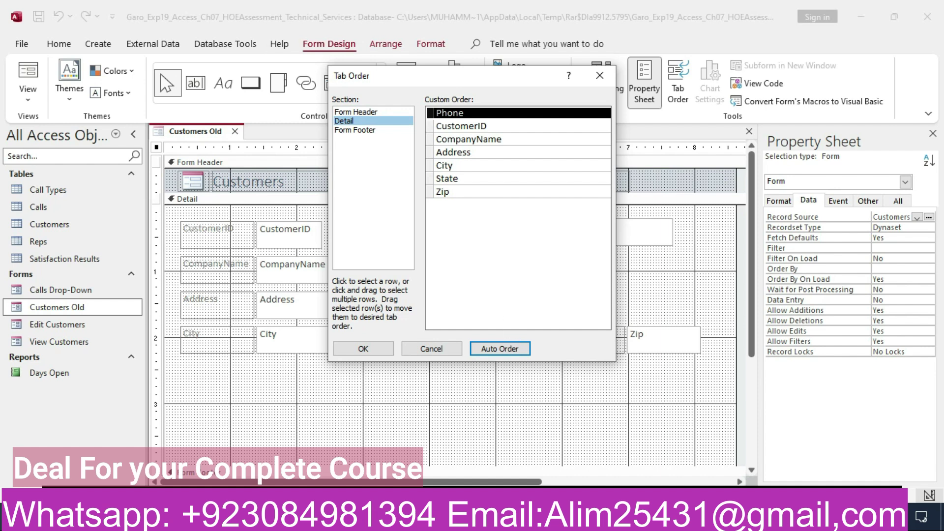
{"action": "left_click", "coordinate": [556, 518]}
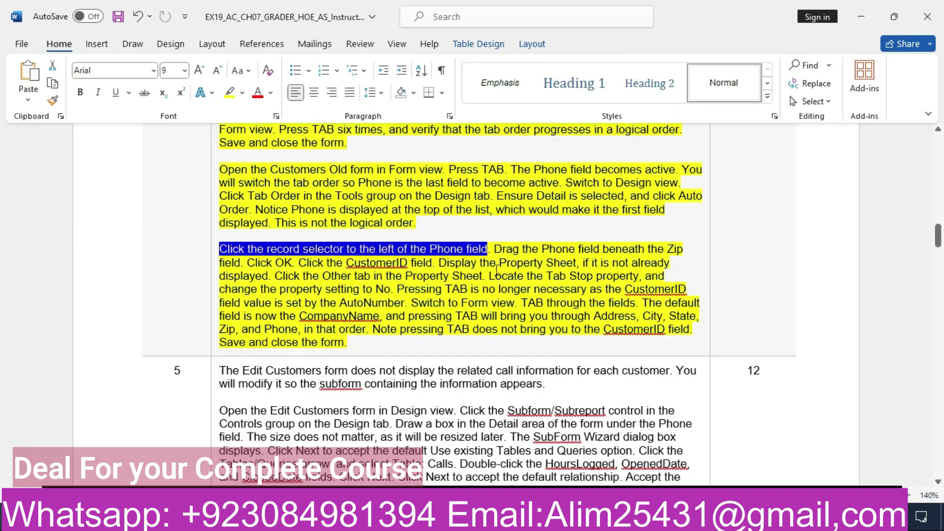
{"action": "left_click_drag", "start_coordinate": [494, 249], "coordinate": [433, 263]}
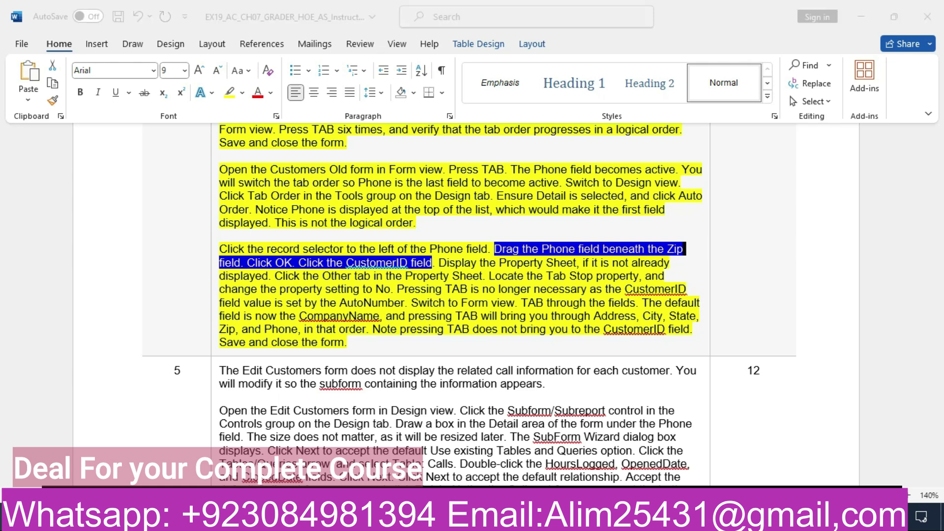
{"action": "key", "text": "alt+Tab"}
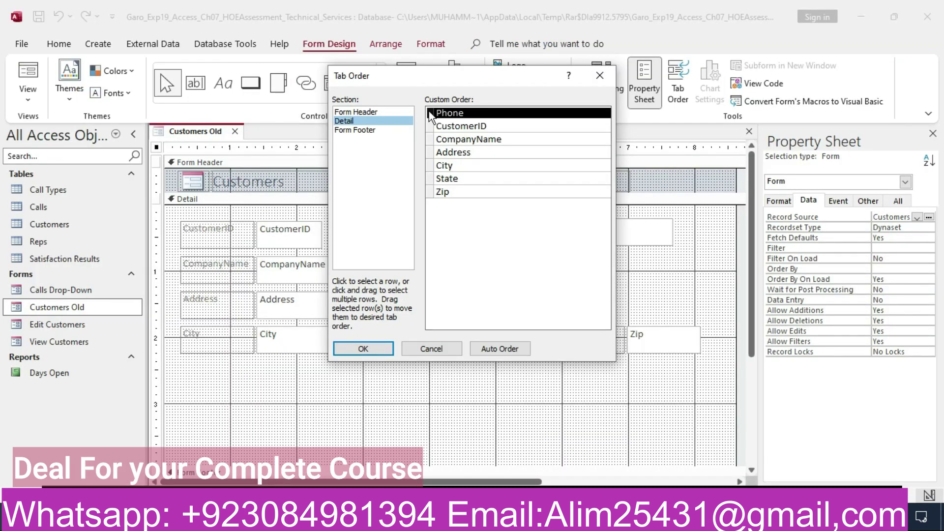
{"action": "left_click_drag", "start_coordinate": [429, 113], "coordinate": [441, 204]}
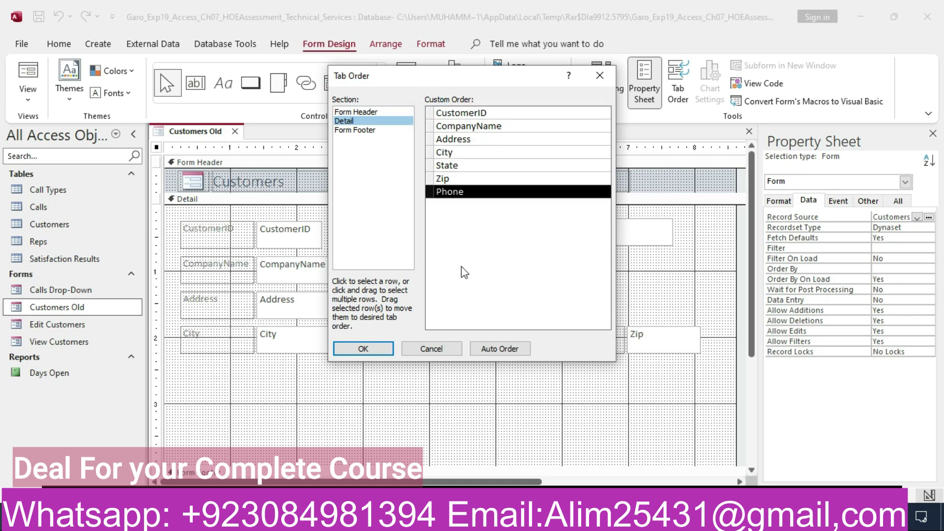
Recheck the instruction in Word, and in Access accept the custom tab order for Customers Old.
{"action": "key", "text": "alt+Tab"}
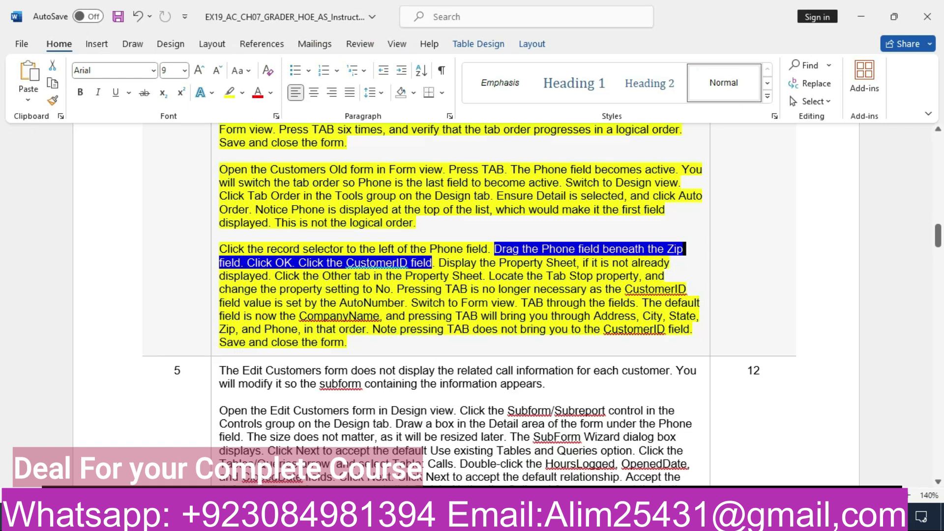
{"action": "mouse_move", "coordinate": [588, 520]}
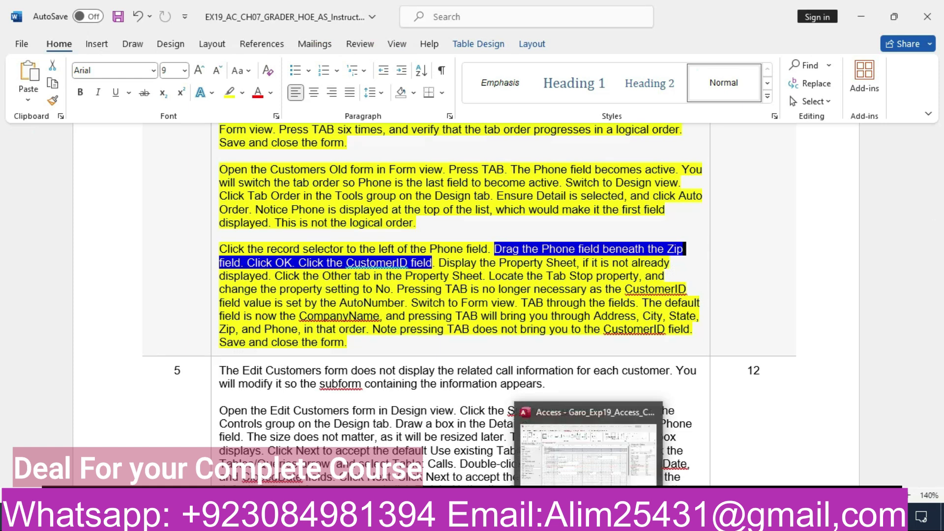
{"action": "left_click", "coordinate": [589, 448]}
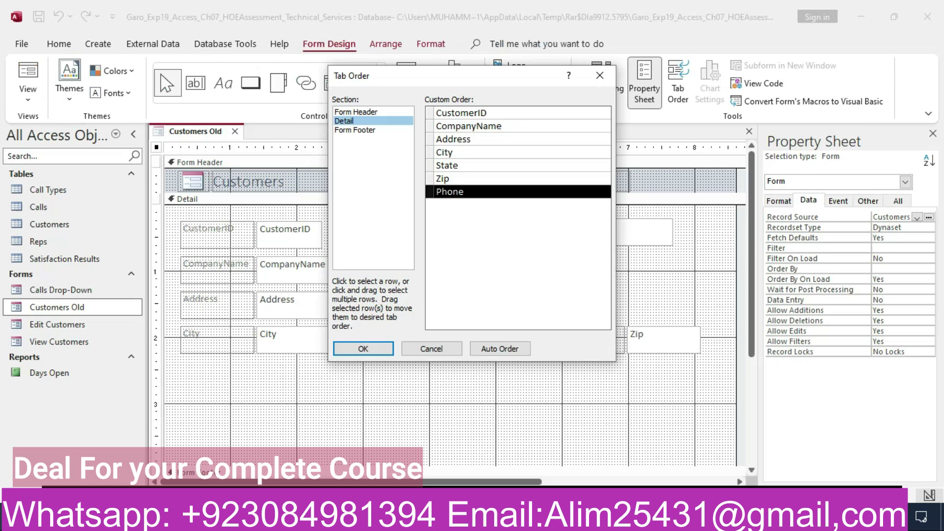
{"action": "left_click", "coordinate": [373, 349]}
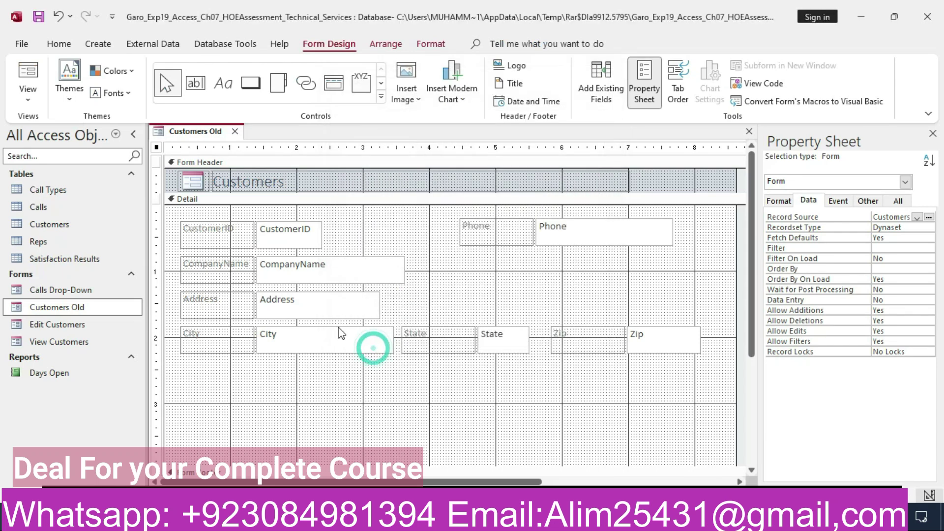
Select the CustomerID text box in Customers Old, check the Property Sheet instructions in Word, and in Access show its Other properties.
{"action": "left_click", "coordinate": [268, 231]}
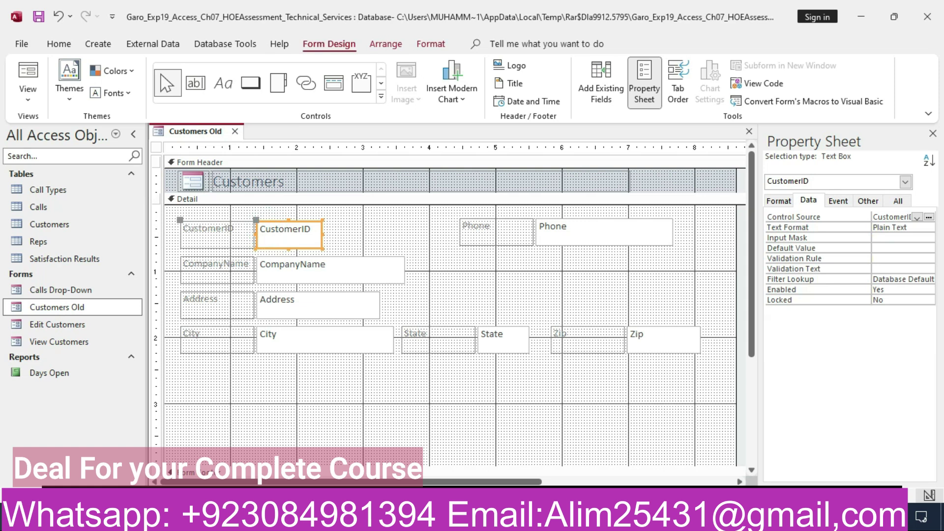
{"action": "key", "text": "alt+Tab"}
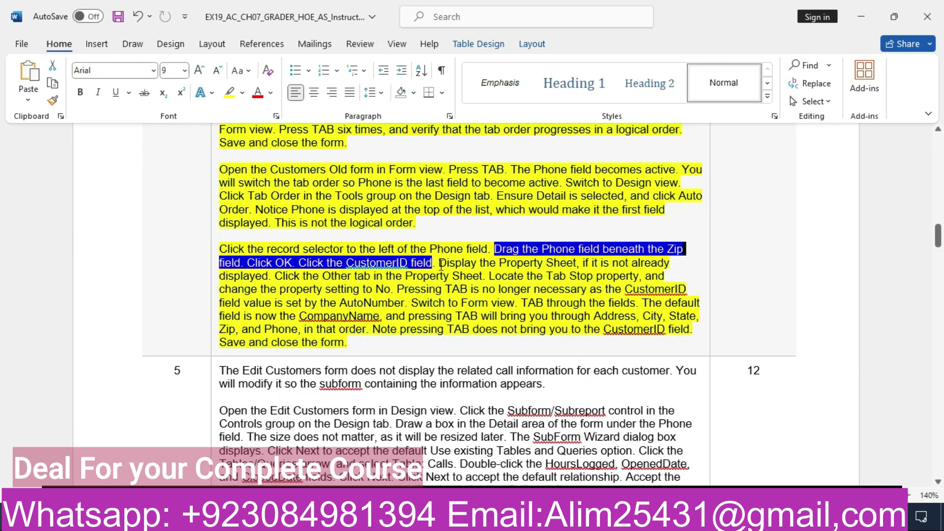
{"action": "left_click_drag", "start_coordinate": [440, 264], "coordinate": [268, 276]}
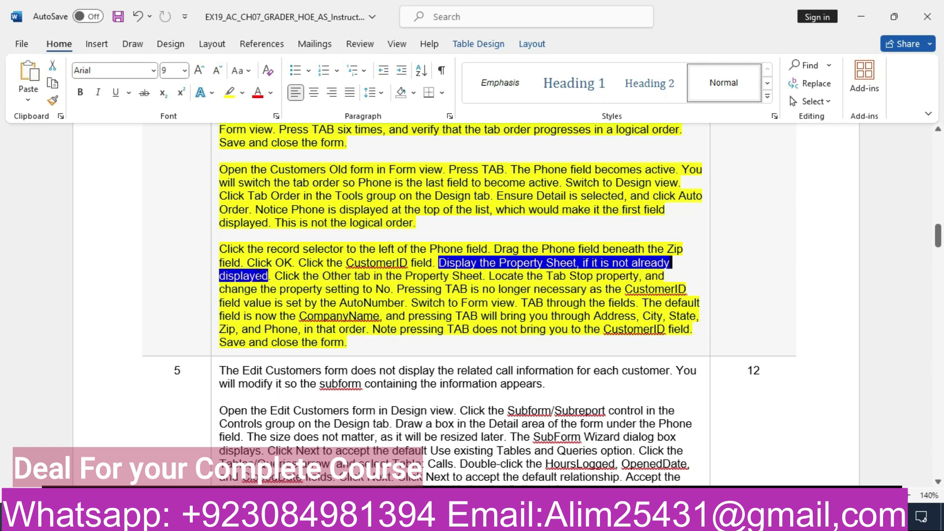
{"action": "left_click", "coordinate": [551, 518]}
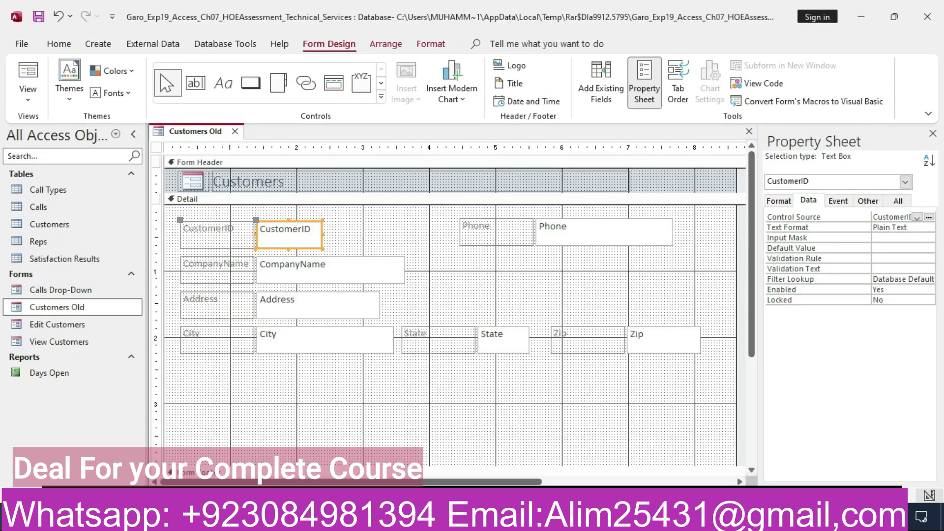
{"action": "left_click", "coordinate": [543, 519]}
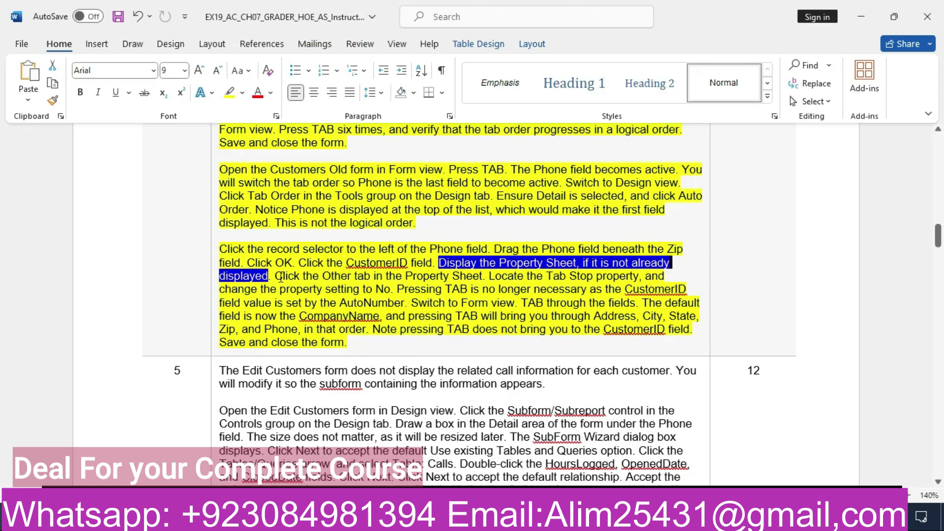
{"action": "left_click_drag", "start_coordinate": [278, 275], "coordinate": [490, 276]}
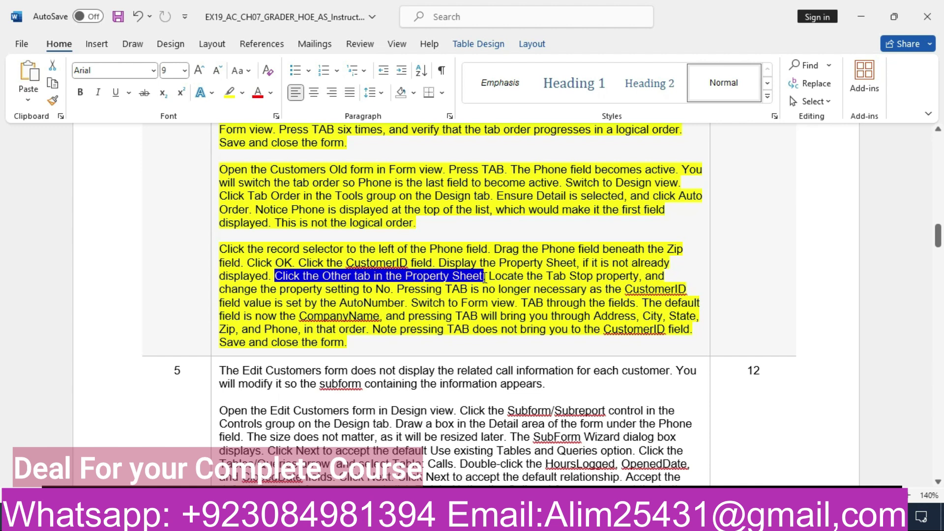
{"action": "left_click", "coordinate": [565, 518]}
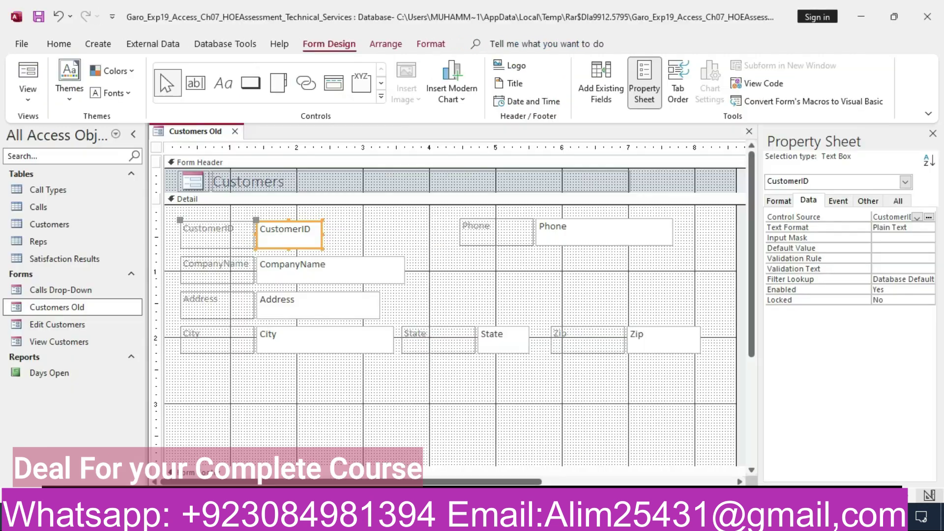
{"action": "left_click", "coordinate": [868, 200]}
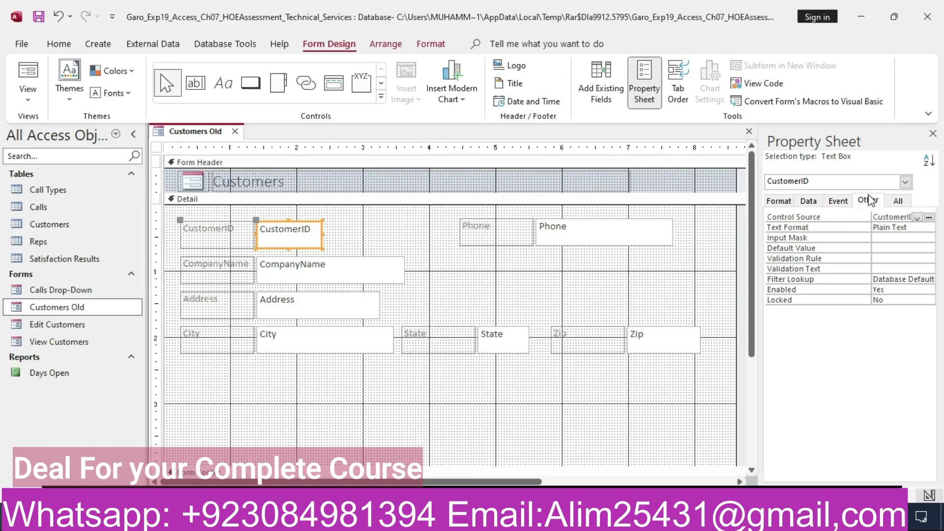
Read the Tab Stop instruction in Word, and in Access set the CustomerID text box's Tab Stop property to No.
{"action": "mouse_move", "coordinate": [589, 521]}
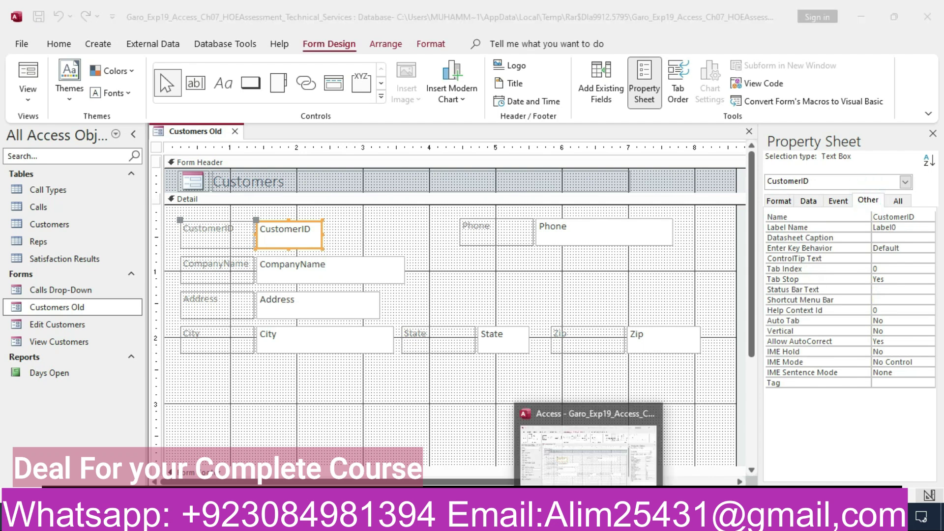
{"action": "left_click", "coordinate": [556, 519]}
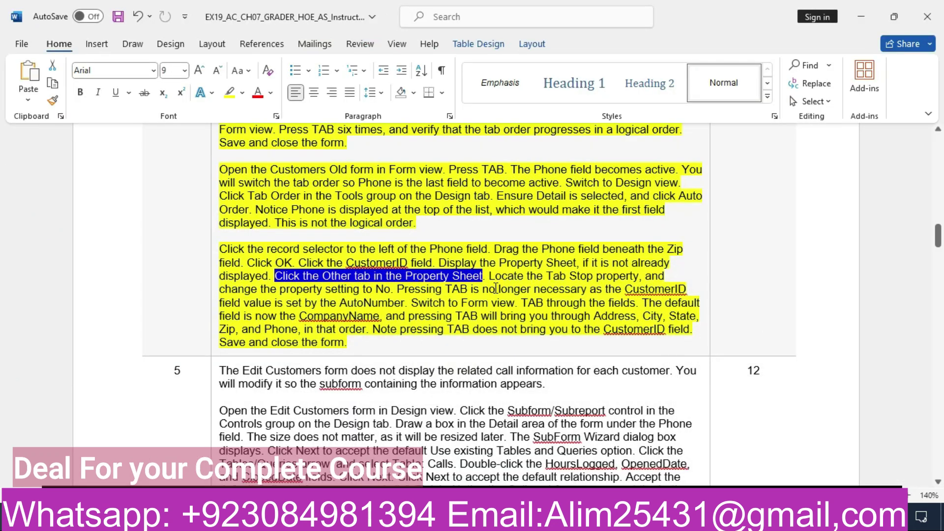
{"action": "left_click_drag", "start_coordinate": [490, 279], "coordinate": [391, 295]}
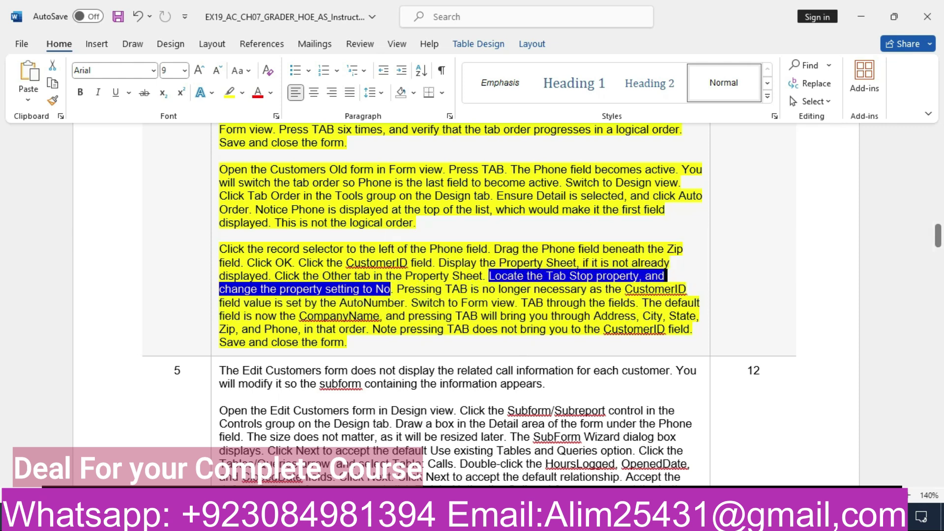
{"action": "mouse_move", "coordinate": [588, 521]}
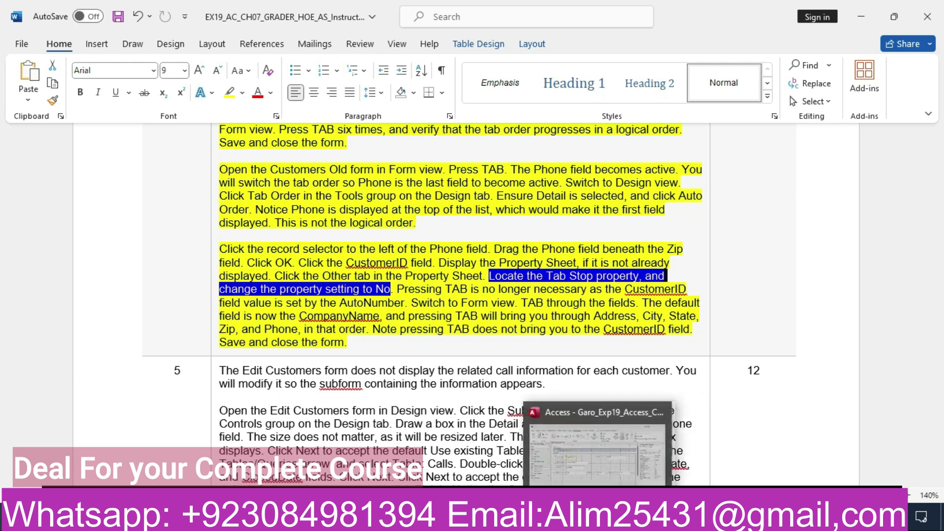
{"action": "left_click", "coordinate": [588, 447]}
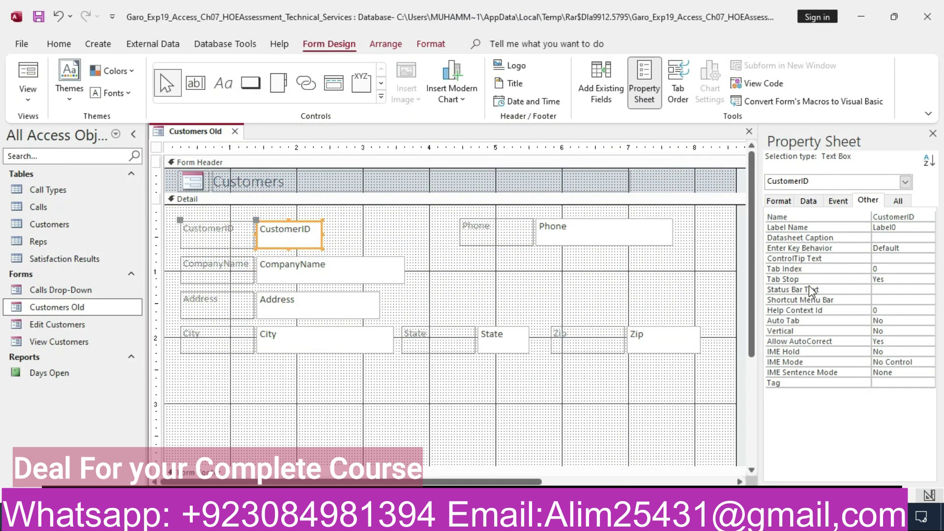
{"action": "left_click", "coordinate": [881, 279]}
{"action": "left_click", "coordinate": [928, 279]}
{"action": "left_click", "coordinate": [918, 293]}
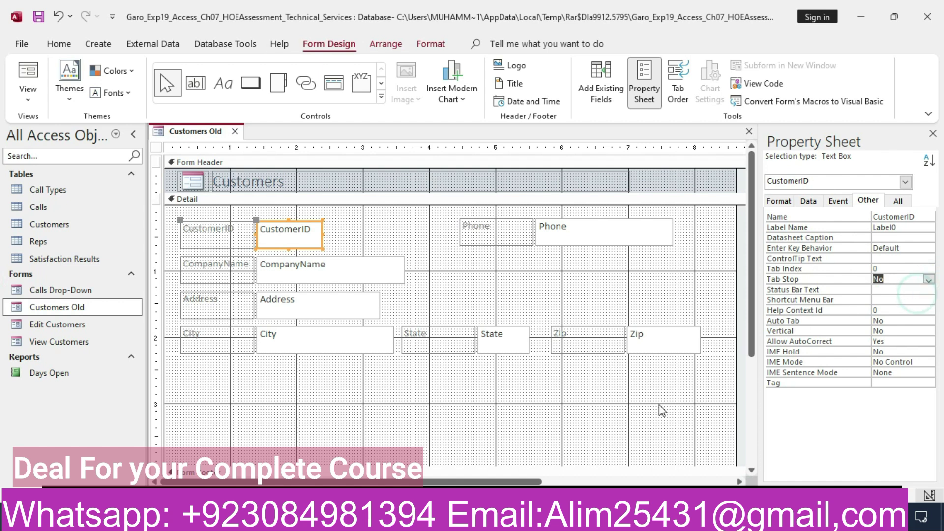
Read the AutoNumber note in Word, and in Access switch Customers Old to Form view.
{"action": "key", "text": "alt+Tab"}
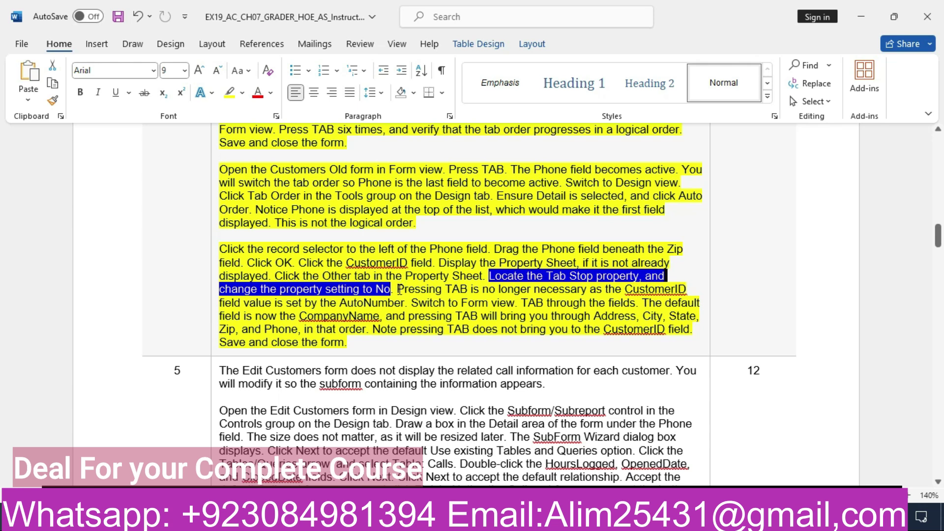
{"action": "left_click_drag", "start_coordinate": [397, 289], "coordinate": [405, 310]}
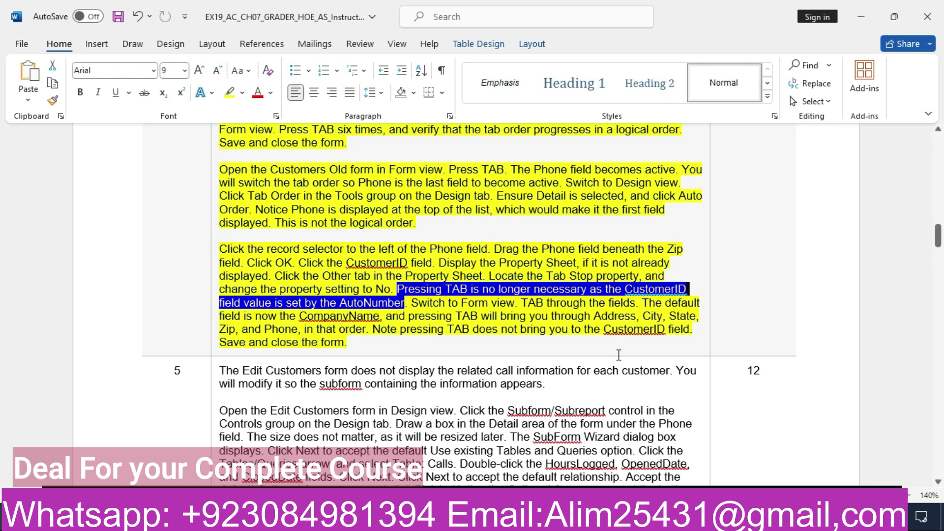
{"action": "left_click", "coordinate": [600, 517]}
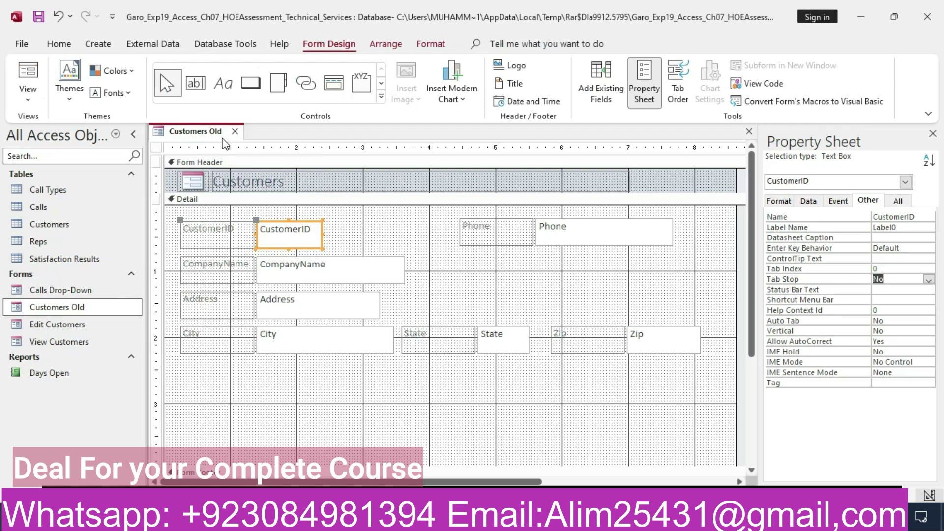
{"action": "right_click", "coordinate": [211, 130]}
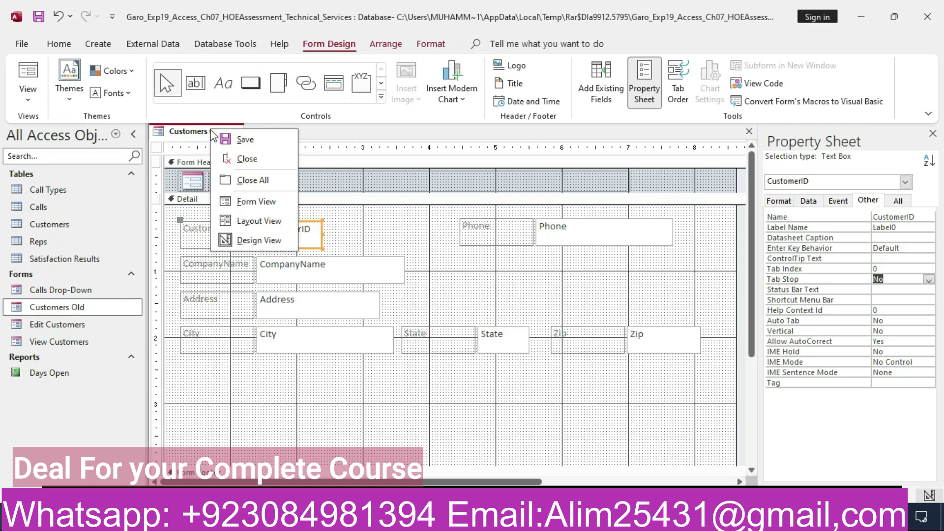
{"action": "left_click", "coordinate": [246, 202]}
Read the field order check in Word, and in Access step through the Customers Old fields to verify the tab order across several records.
{"action": "key", "text": "alt+Tab"}
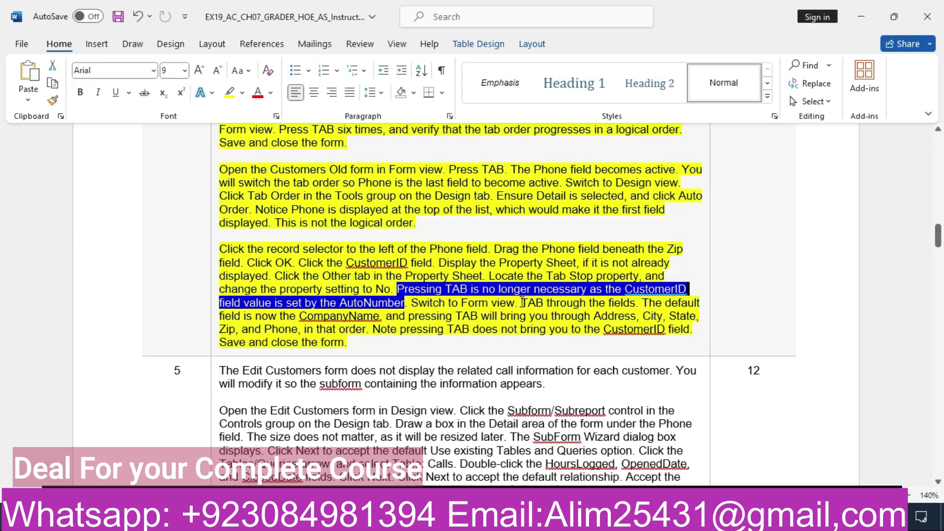
{"action": "left_click_drag", "start_coordinate": [523, 303], "coordinate": [667, 329]}
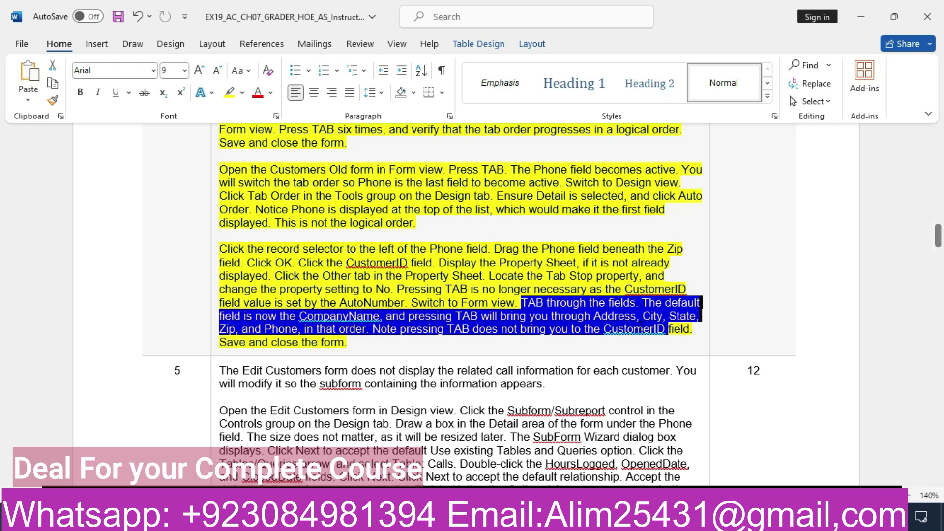
{"action": "left_click_drag", "start_coordinate": [667, 329], "coordinate": [691, 330]}
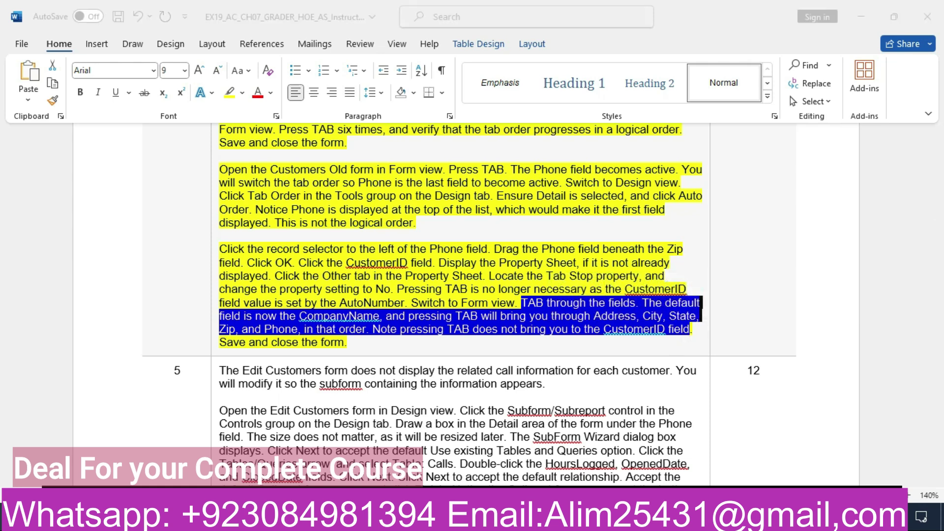
{"action": "key", "text": "alt+Tab"}
{"action": "key", "text": "Tab"}
{"action": "key", "text": "Tab"}
{"action": "key", "text": "Tab"}
{"action": "key", "text": "Tab"}
{"action": "key", "text": "Tab"}
{"action": "key", "text": "Tab"}
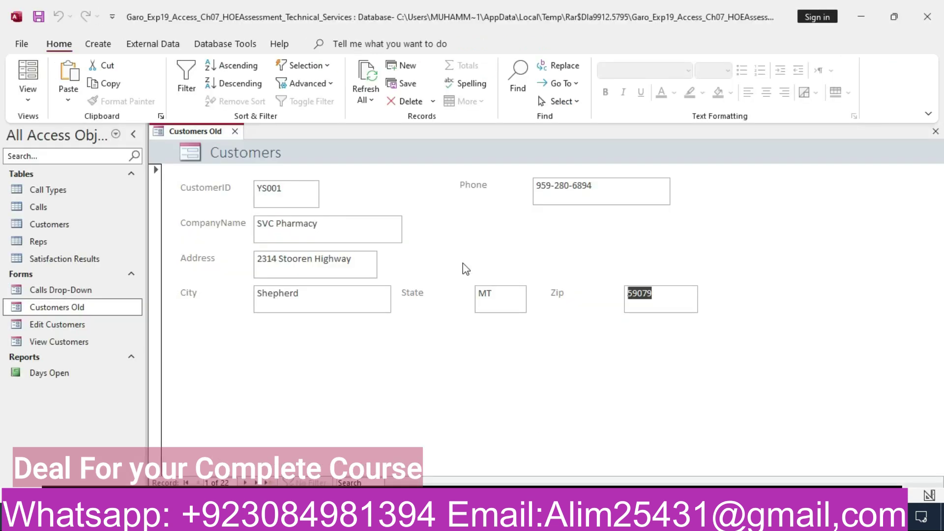
{"action": "key", "text": "Tab"}
{"action": "key", "text": "Tab"}
{"action": "key", "text": "Tab"}
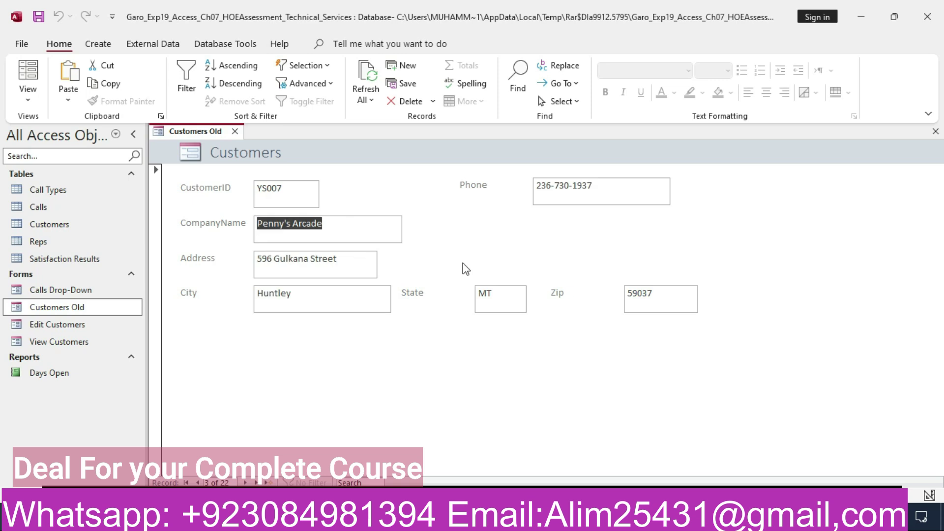
{"action": "key", "text": "Tab"}
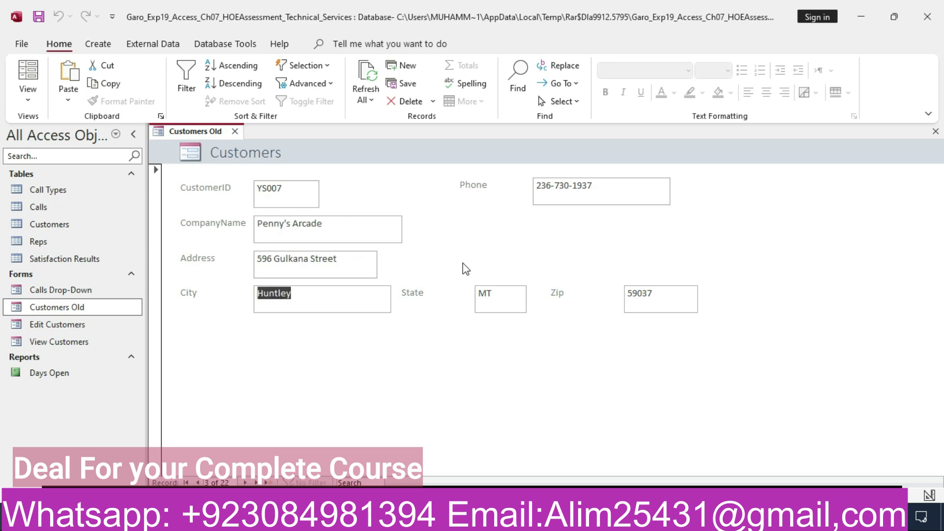
{"action": "key", "text": "Tab"}
{"action": "key", "text": "Tab"}
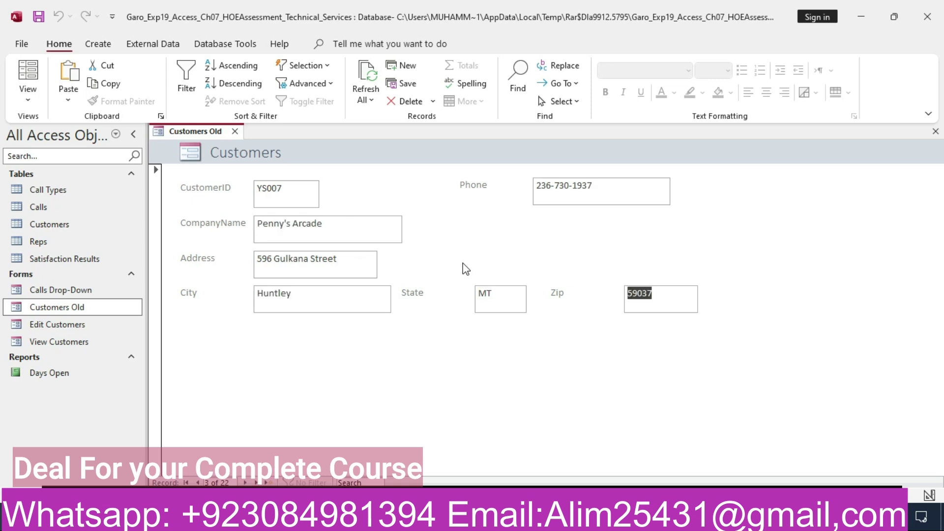
{"action": "key", "text": "Tab"}
{"action": "key", "text": "Tab"}
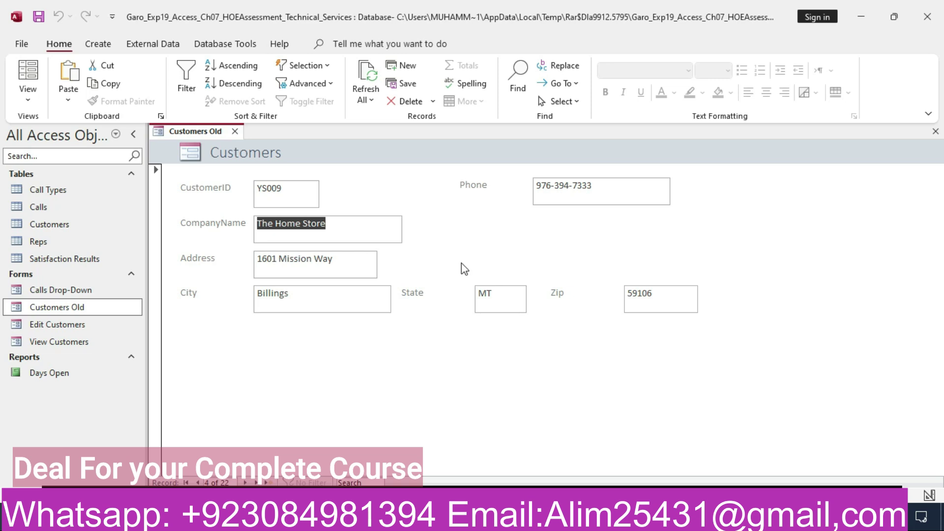
Read the closing instruction for step 4 in Word, and in Access save and close the Customers Old form.
{"action": "key", "text": "alt+Tab"}
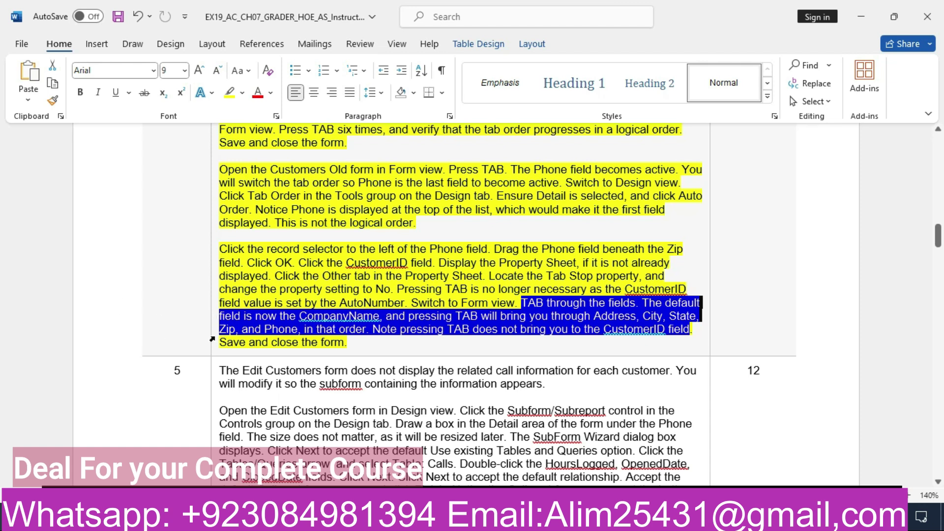
{"action": "left_click_drag", "start_coordinate": [222, 343], "coordinate": [344, 342]}
{"action": "key", "text": "alt+Tab"}
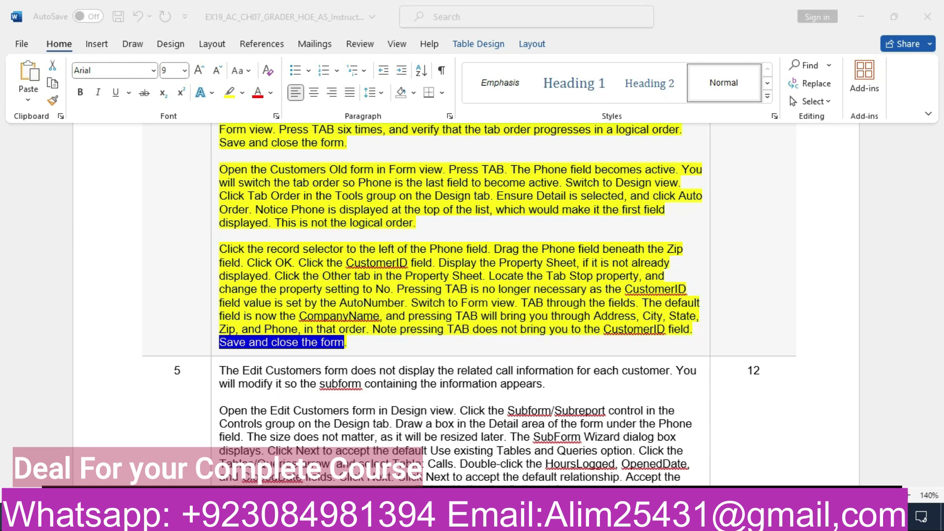
{"action": "right_click", "coordinate": [180, 133]}
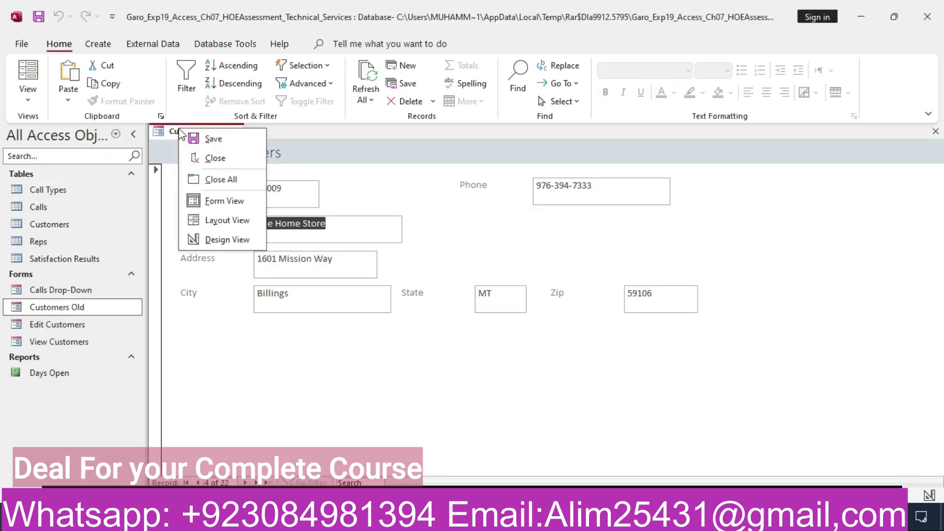
{"action": "left_click", "coordinate": [189, 137]}
{"action": "right_click", "coordinate": [186, 135]}
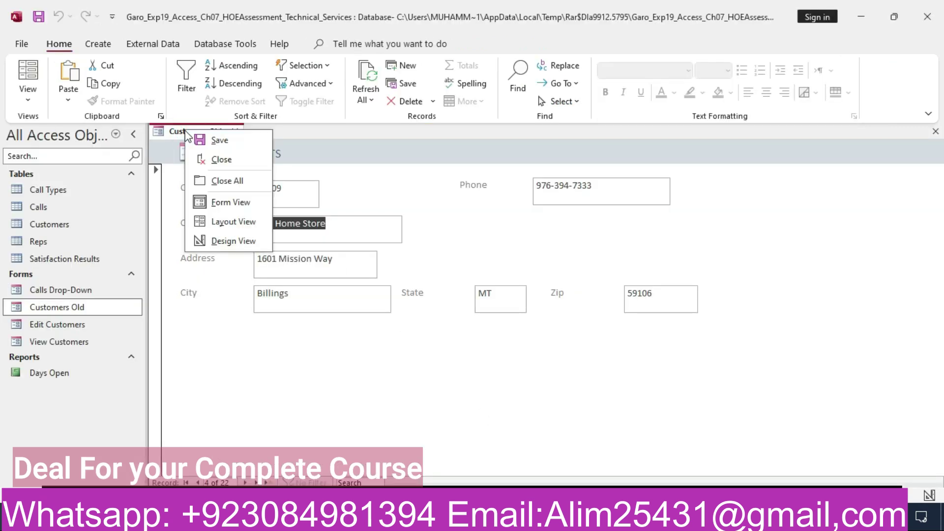
{"action": "left_click", "coordinate": [219, 162]}
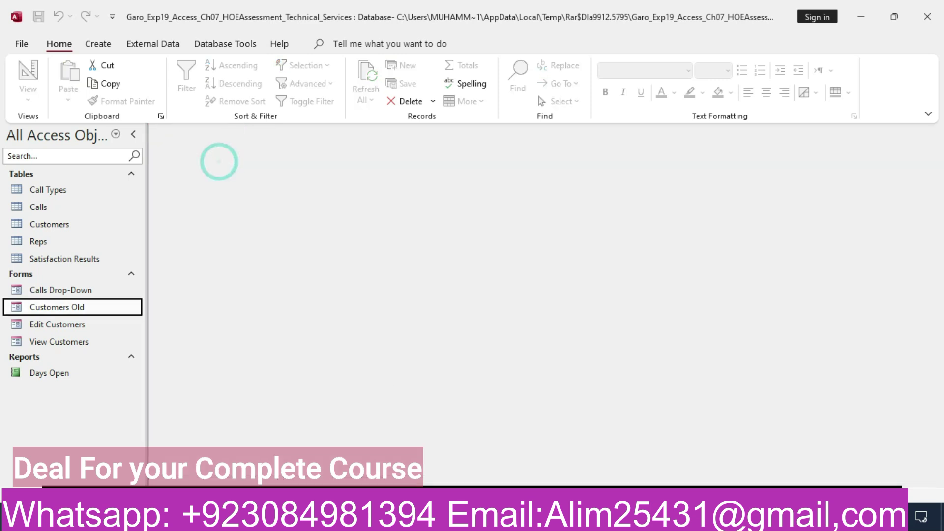
Switch to Word and remove the yellow highlighting from the step 4 row of the instructions table.
{"action": "key", "text": "alt+Tab"}
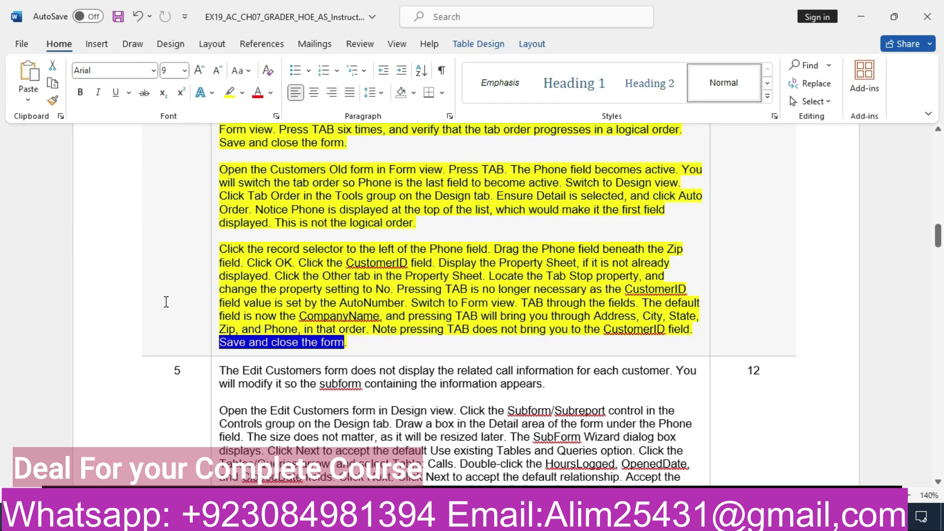
{"action": "left_click", "coordinate": [110, 155]}
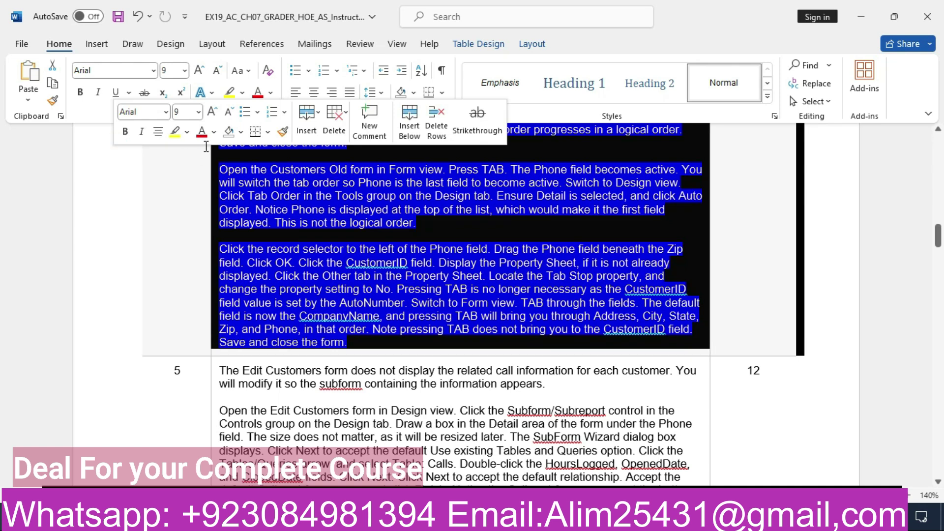
{"action": "left_click", "coordinate": [177, 137]}
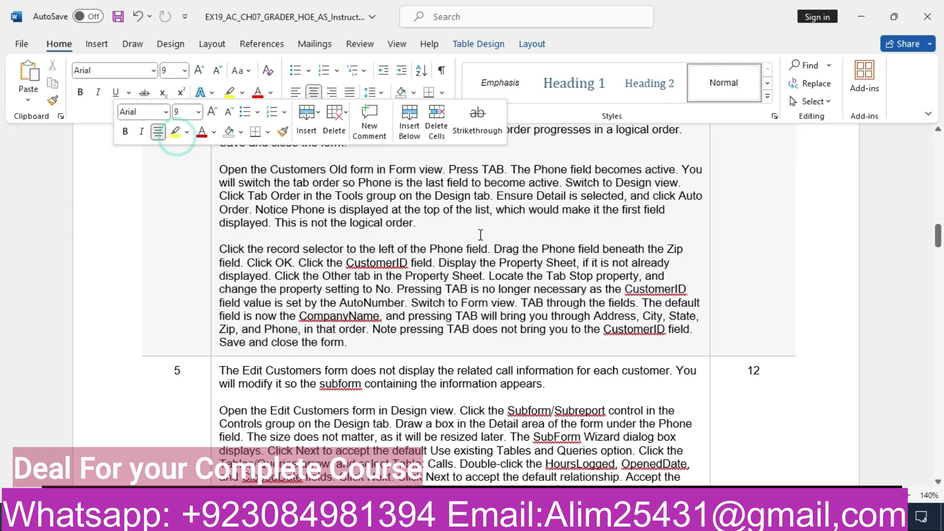
Highlight the entire step 5 row of the Word instructions table in yellow.
{"action": "left_click_drag", "start_coordinate": [939, 233], "coordinate": [939, 246]}
{"action": "left_click", "coordinate": [110, 216]}
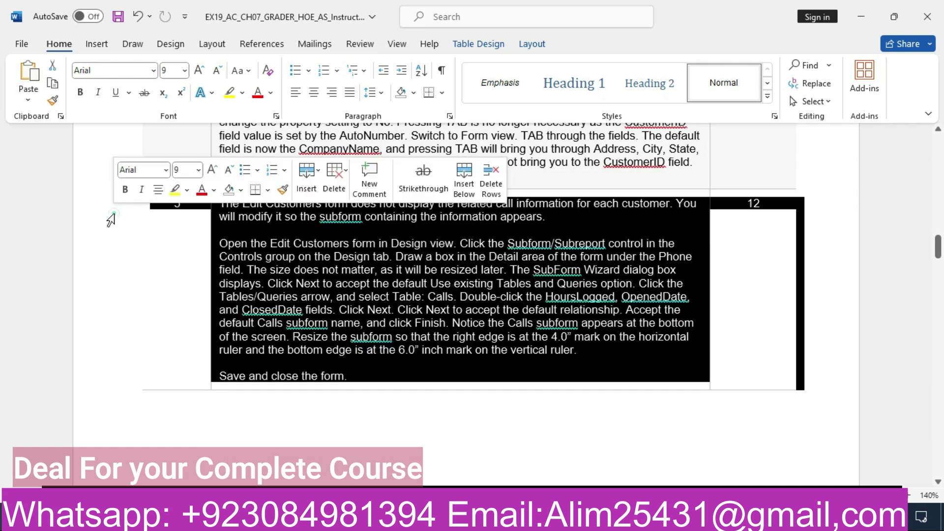
{"action": "left_click", "coordinate": [172, 190]}
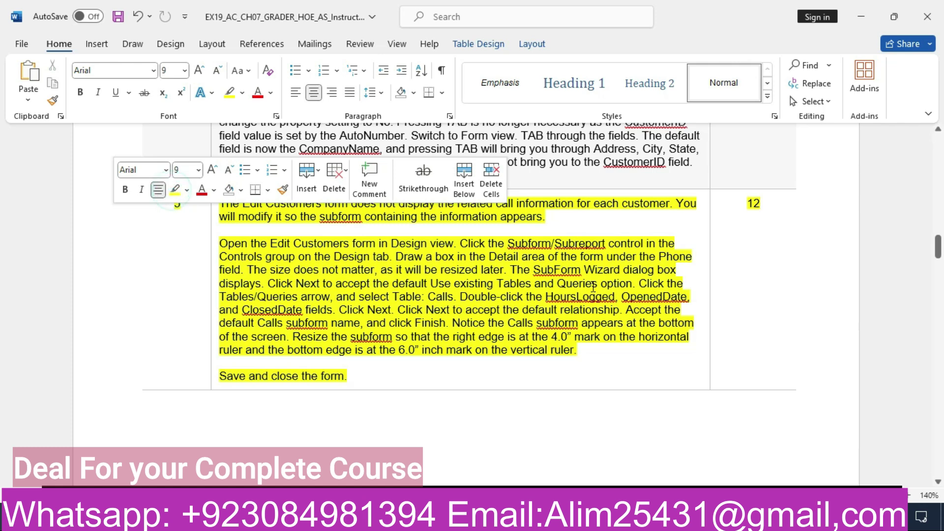
{"action": "left_click", "coordinate": [875, 273]}
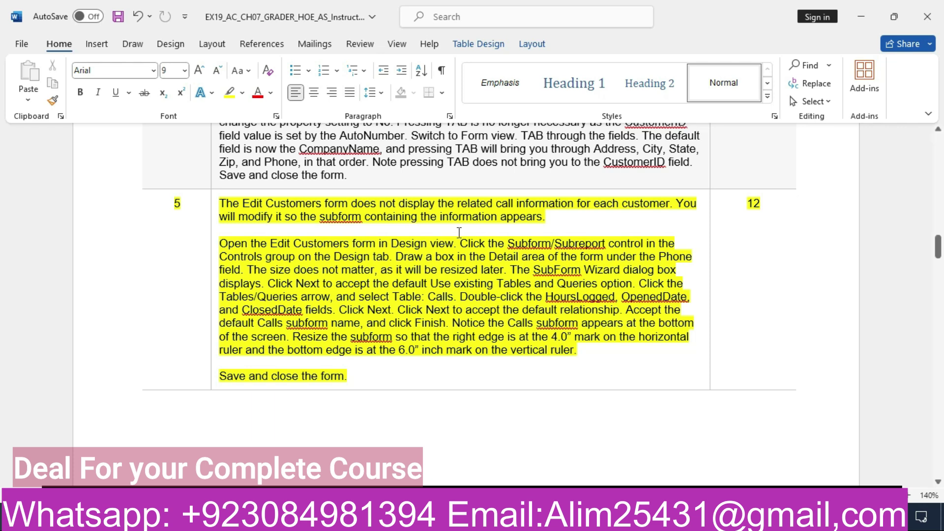
Read the first sentence of the step 5 procedure in Word, and in Access open the Edit Customers form in Design view.
{"action": "left_click_drag", "start_coordinate": [222, 243], "coordinate": [452, 244]}
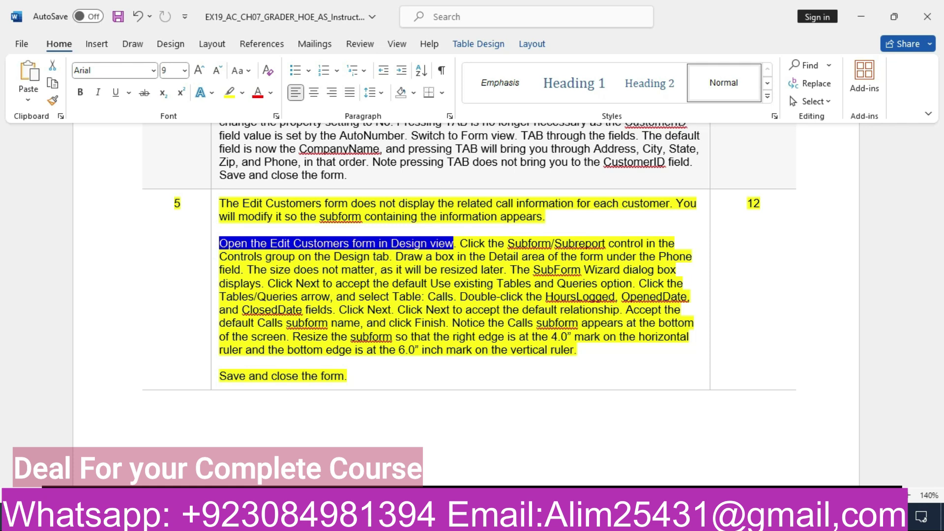
{"action": "key", "text": "alt+Tab"}
{"action": "left_click", "coordinate": [63, 326]}
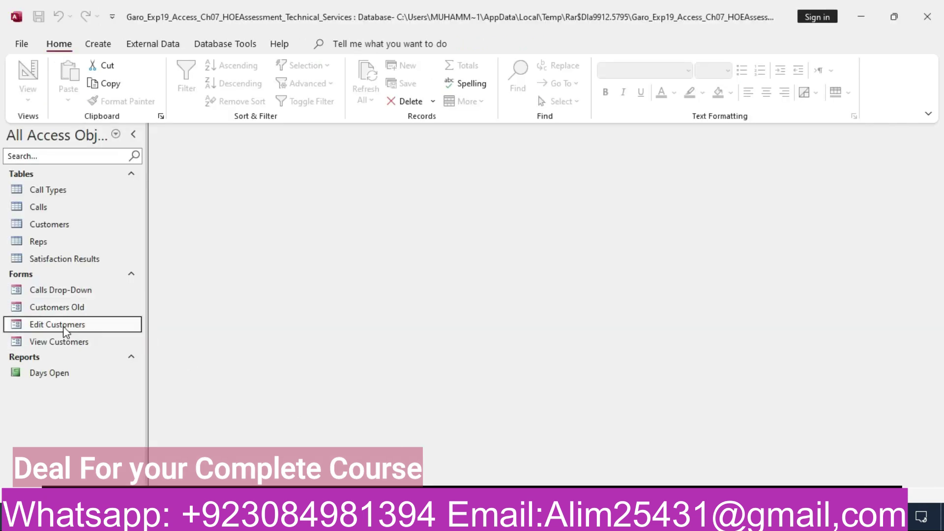
{"action": "double_click", "coordinate": [64, 329]}
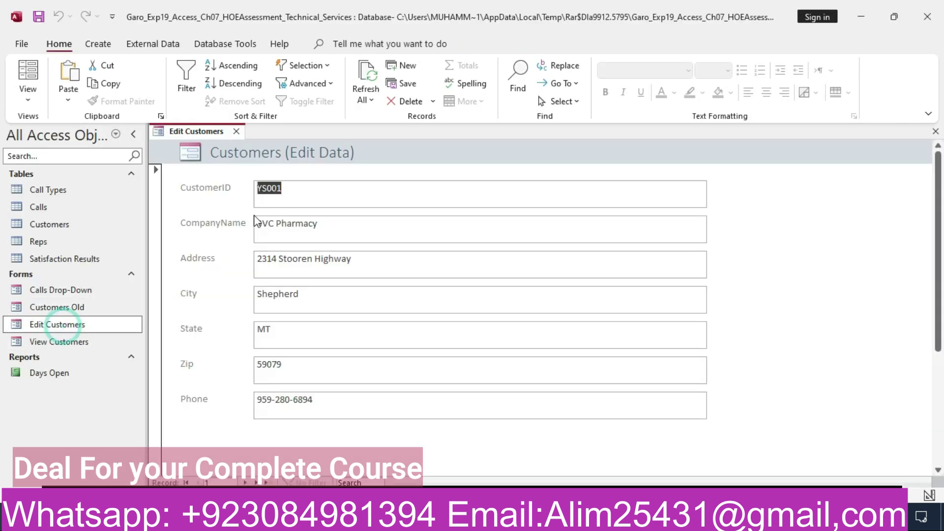
{"action": "right_click", "coordinate": [204, 132]}
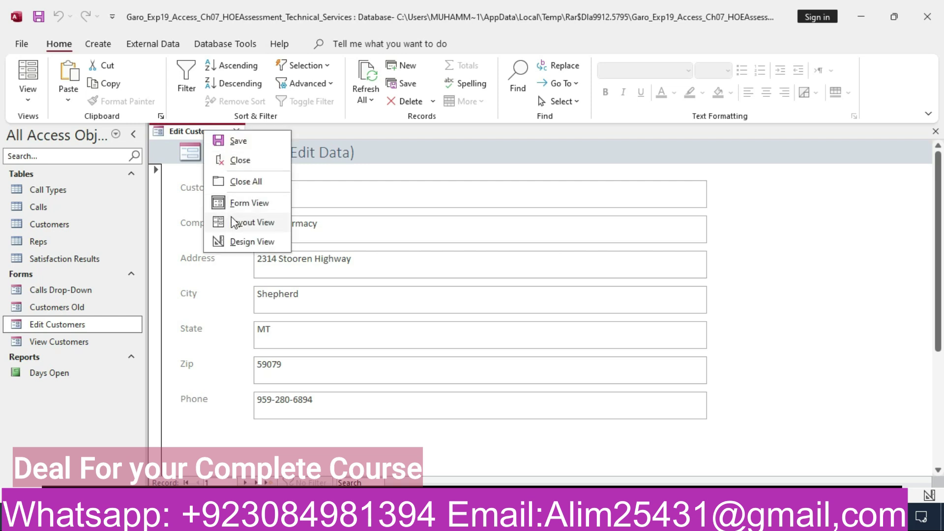
{"action": "left_click", "coordinate": [238, 242]}
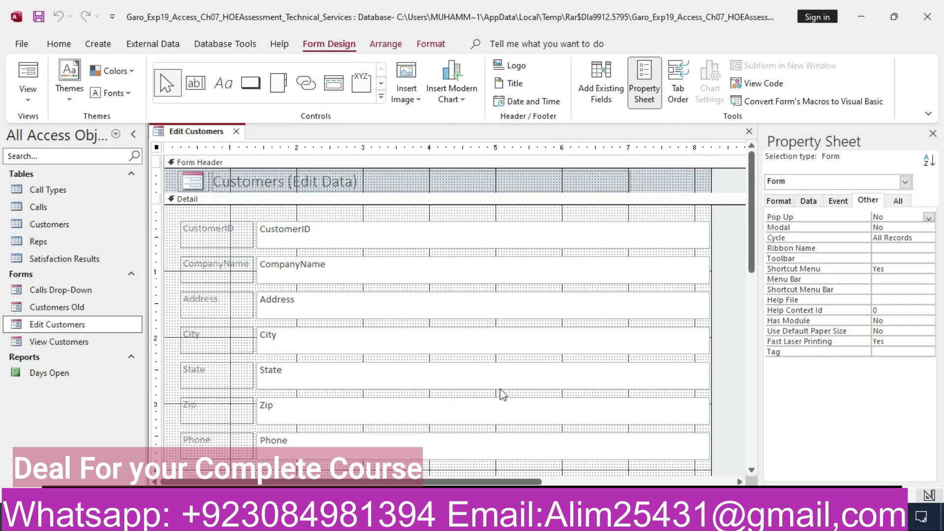
Read the control instruction in Word, and in Access choose the Subform/Subreport control for the Edit Customers form.
{"action": "key", "text": "alt+Tab"}
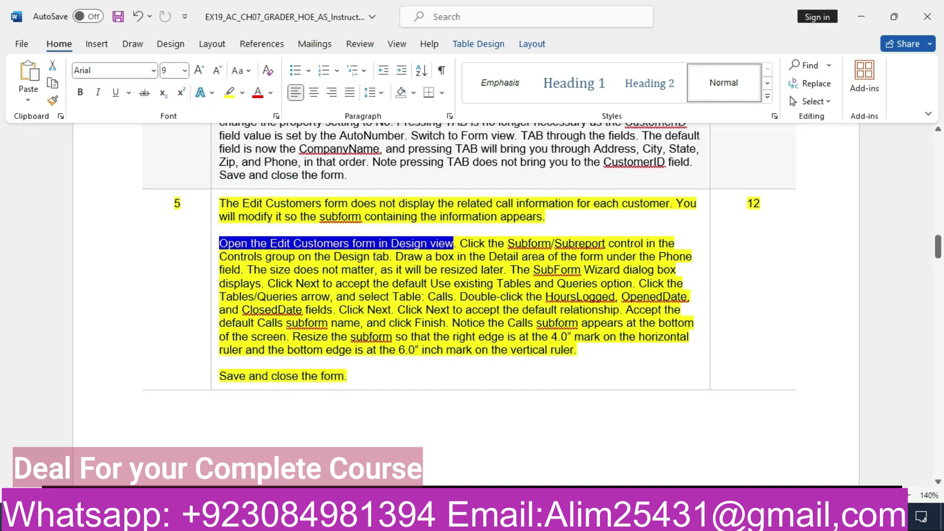
{"action": "left_click_drag", "start_coordinate": [467, 243], "coordinate": [394, 260]}
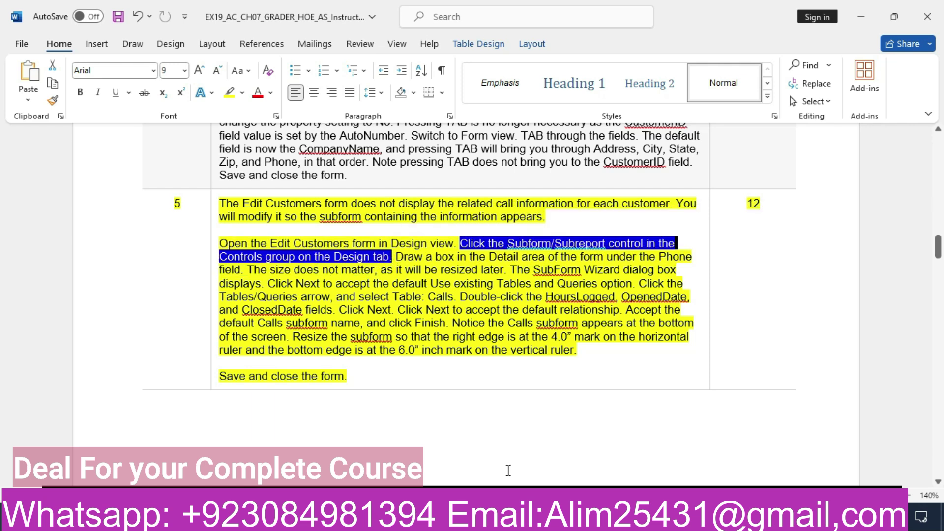
{"action": "left_click", "coordinate": [517, 517]}
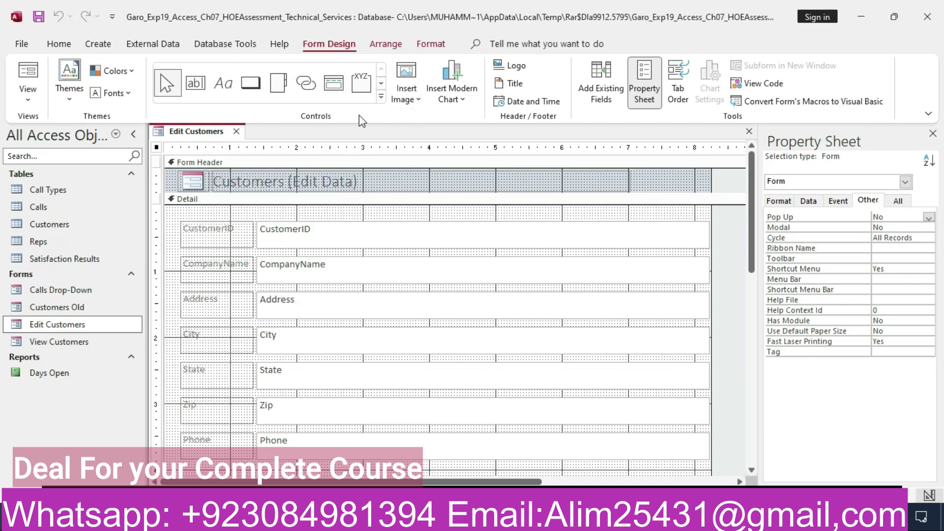
{"action": "left_click", "coordinate": [381, 96]}
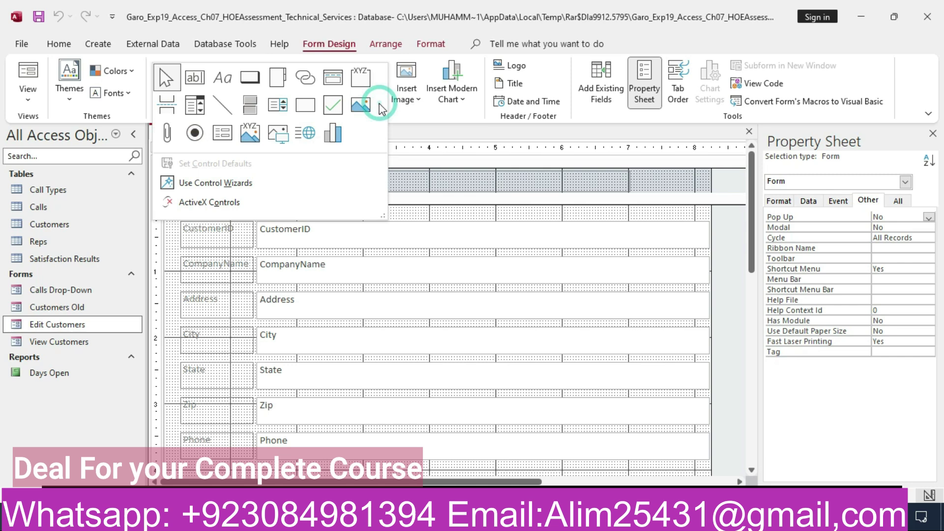
{"action": "left_click", "coordinate": [231, 136]}
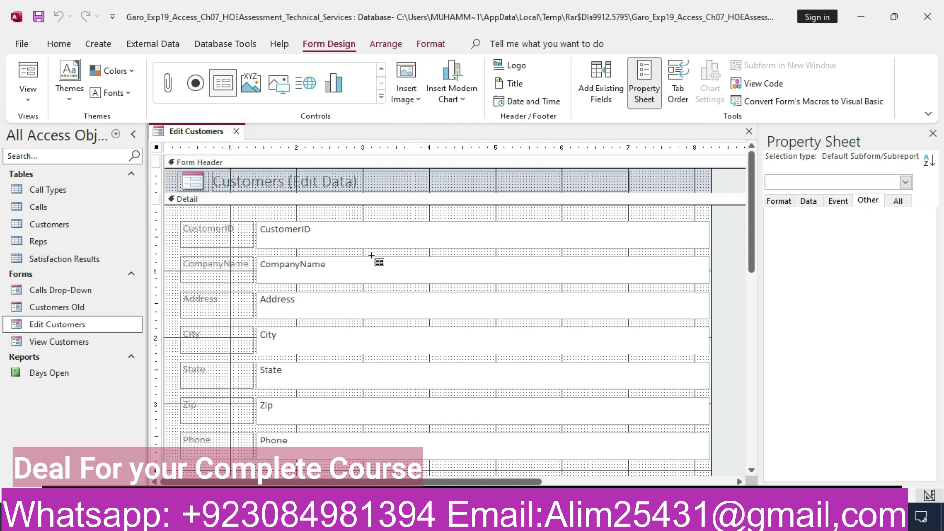
Read the placement instruction in Word, and in Access draw a subform box about 3.75 inches wide in the Detail area under the Phone field.
{"action": "key", "text": "alt+Tab"}
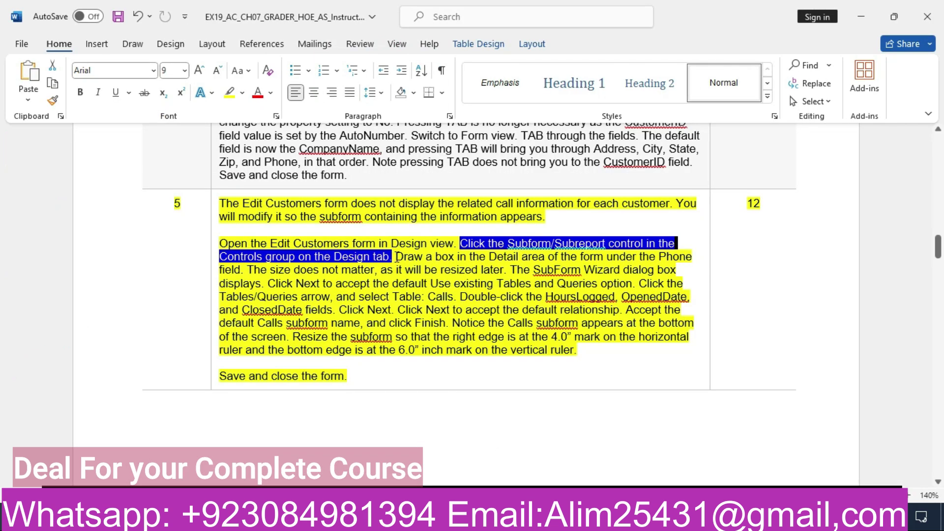
{"action": "mouse_move", "coordinate": [396, 256]}
{"action": "left_mouse_down"}
{"action": "mouse_move", "coordinate": [694, 264]}
{"action": "mouse_move", "coordinate": [682, 282]}
{"action": "mouse_move", "coordinate": [583, 270]}
{"action": "mouse_move", "coordinate": [240, 270]}
{"action": "left_mouse_up"}
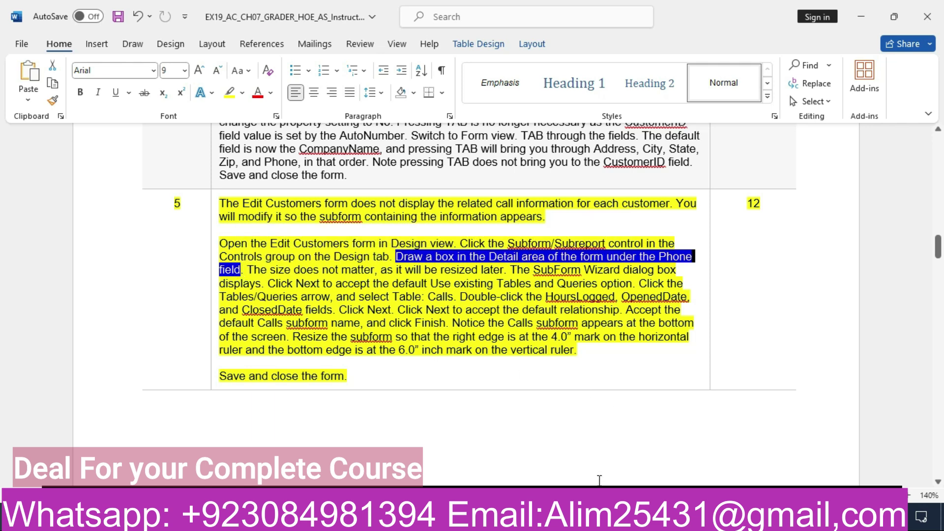
{"action": "left_click", "coordinate": [737, 517]}
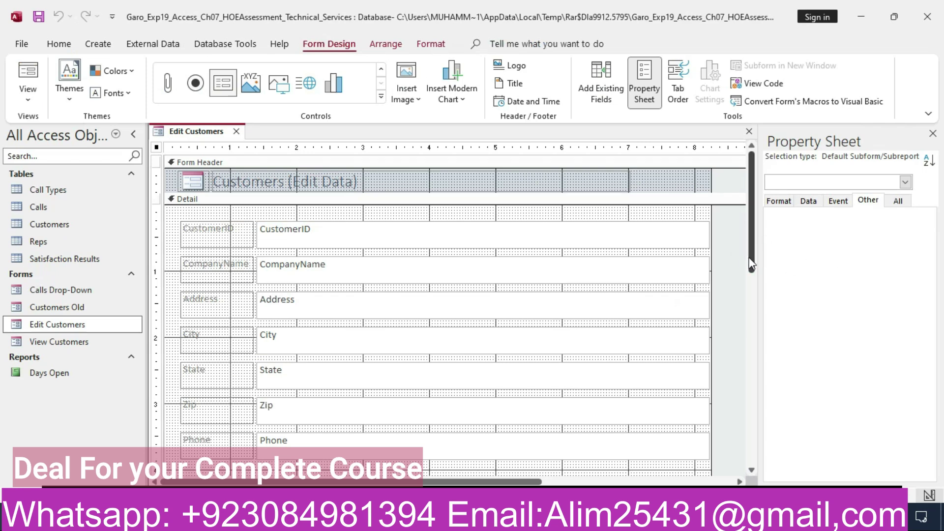
{"action": "left_click_drag", "start_coordinate": [751, 264], "coordinate": [754, 297]}
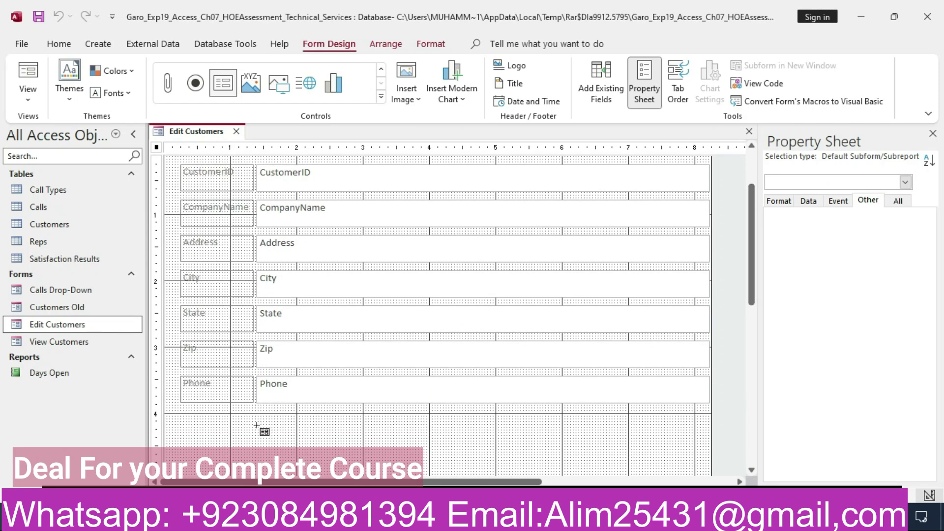
{"action": "left_click_drag", "start_coordinate": [257, 425], "coordinate": [507, 466]}
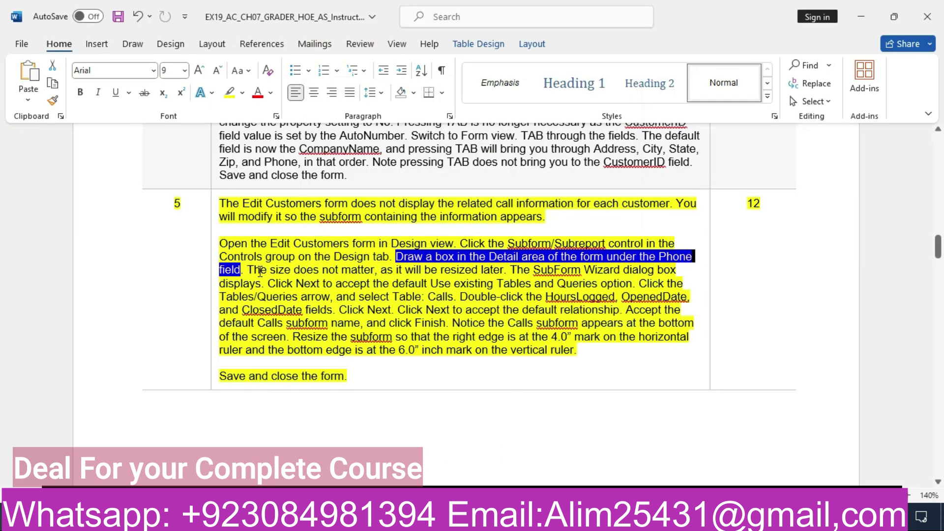
Read the SubForm Wizard instruction in Word, and in Access accept the default Use existing Tables and Queries option.
{"action": "left_click_drag", "start_coordinate": [249, 269], "coordinate": [628, 292]}
{"action": "key", "text": "alt+Tab"}
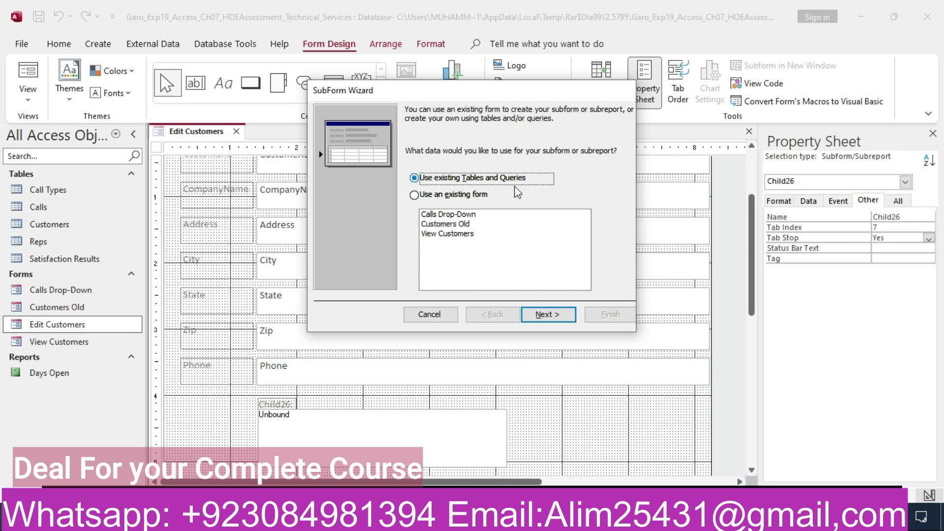
{"action": "left_click", "coordinate": [541, 316]}
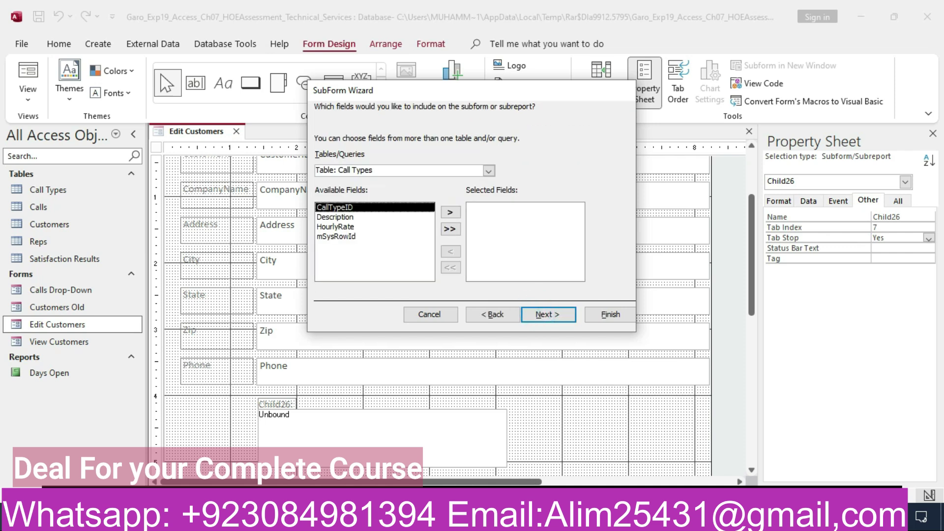
Read the Tables/Queries instruction in Word, and in the Access SubForm Wizard select Table: Calls as the field source.
{"action": "left_click", "coordinate": [556, 517]}
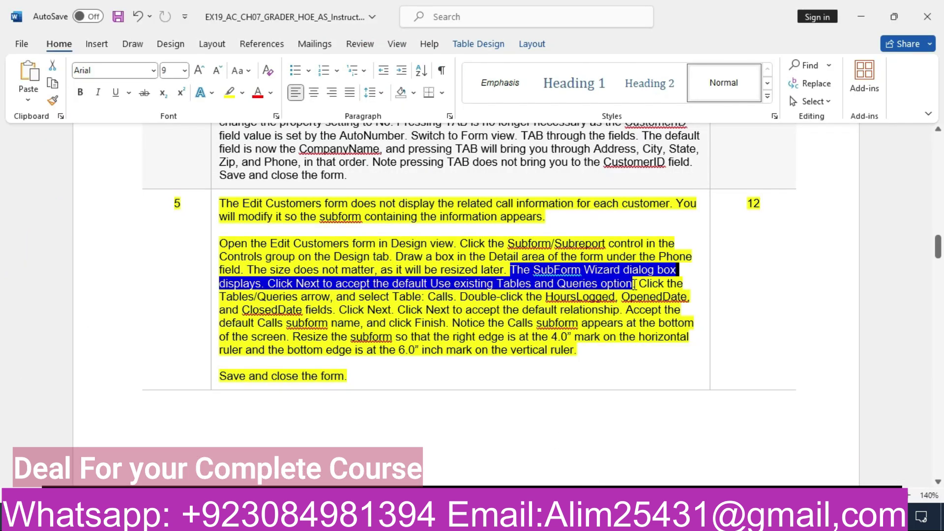
{"action": "left_click_drag", "start_coordinate": [640, 285], "coordinate": [688, 297]}
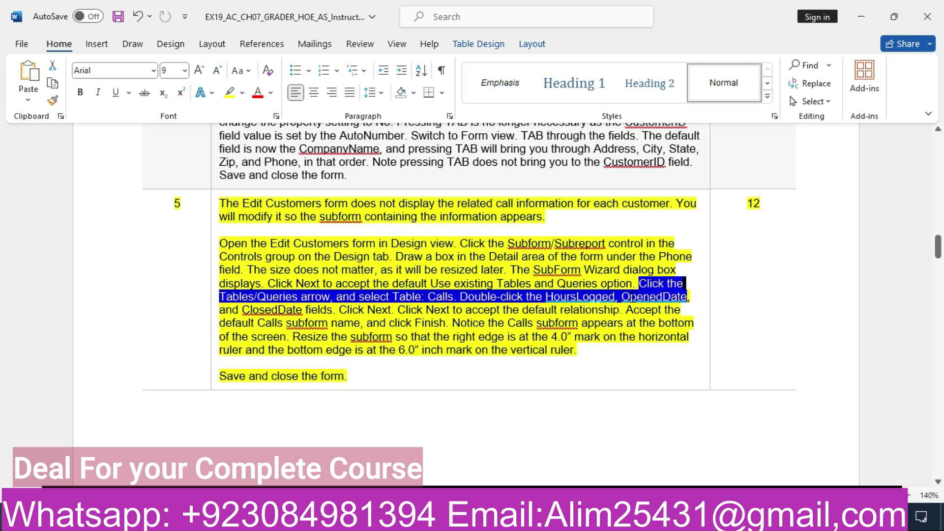
{"action": "right_click", "coordinate": [632, 301]}
{"action": "left_click", "coordinate": [608, 516]}
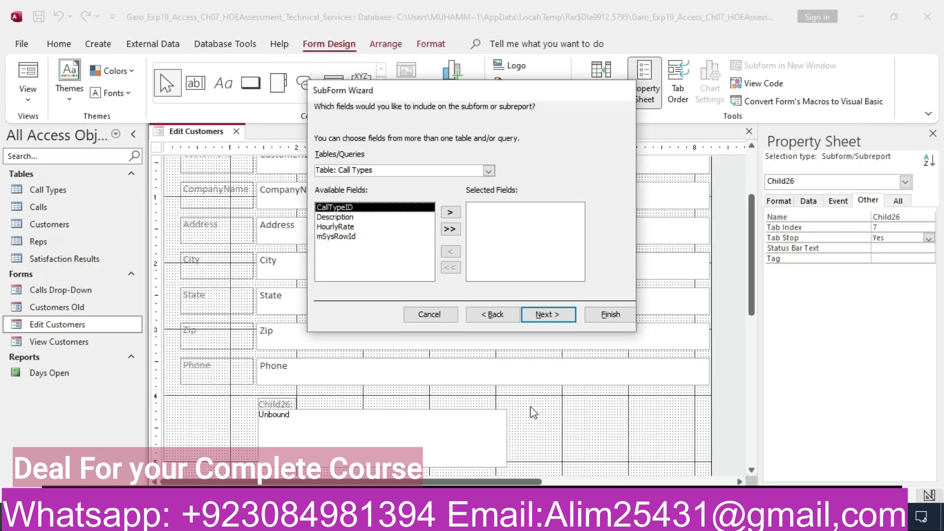
{"action": "left_click", "coordinate": [489, 171]}
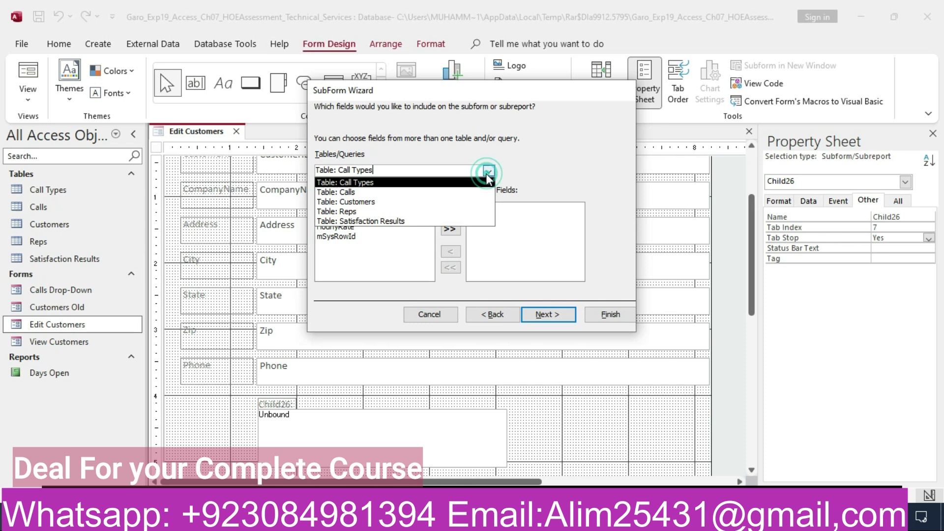
{"action": "left_click", "coordinate": [450, 192]}
Recheck the required fields in Word, and in the Access wizard add HoursLogged, OpenedDate and ClosedDate to the selected fields.
{"action": "left_click", "coordinate": [527, 517]}
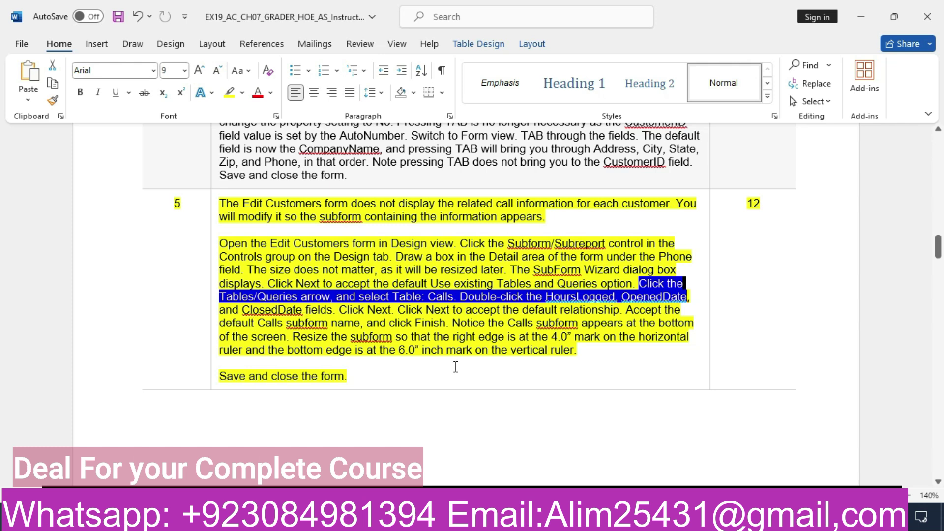
{"action": "key", "text": "alt+Tab"}
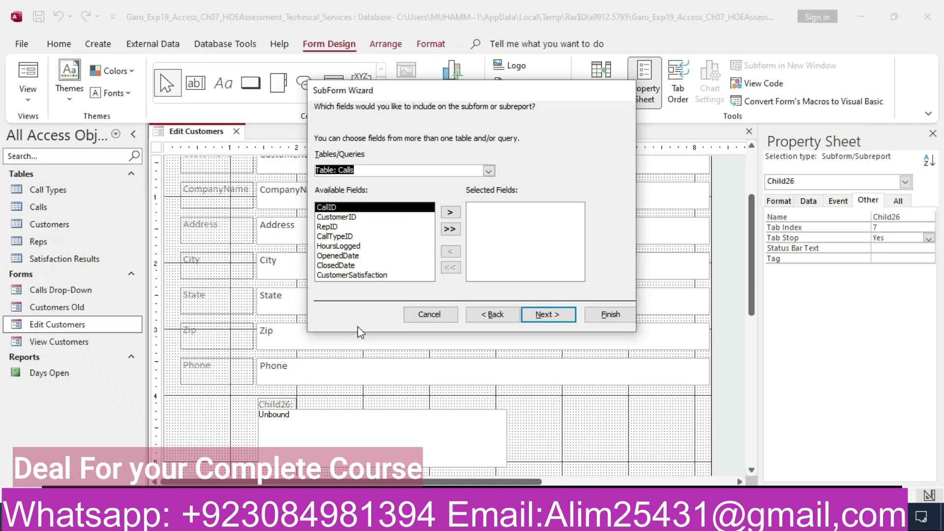
{"action": "double_click", "coordinate": [348, 247]}
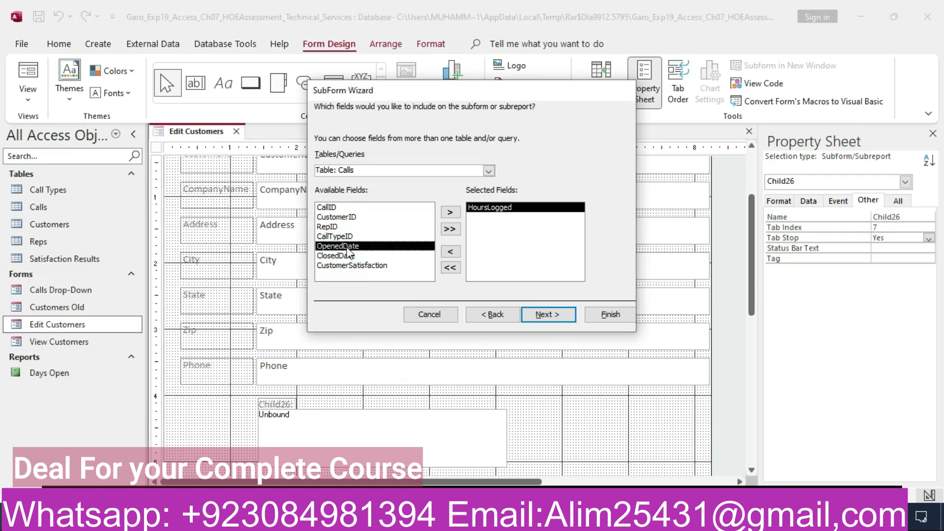
{"action": "double_click", "coordinate": [348, 247]}
{"action": "double_click", "coordinate": [348, 246]}
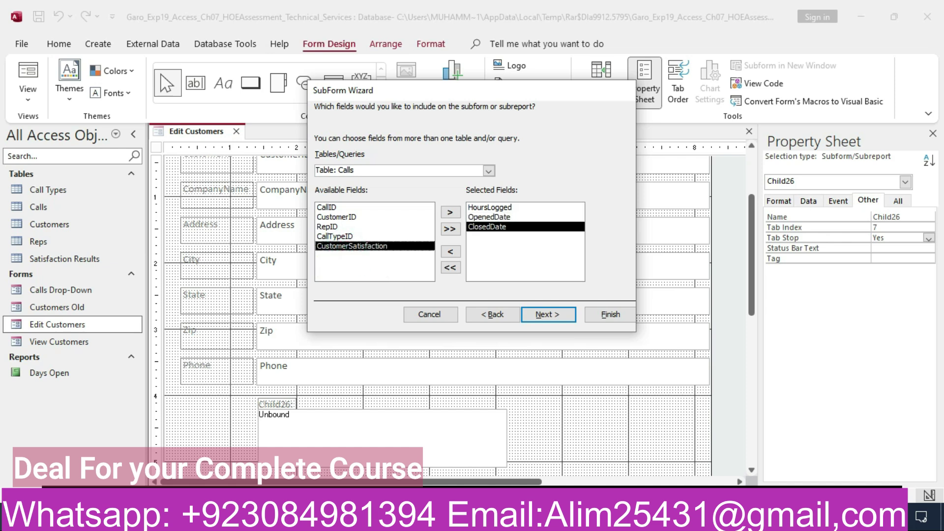
Read the relationship instruction in Word, and in the Access wizard confirm the fields and accept the default link using CustomerID.
{"action": "key", "text": "alt+Tab"}
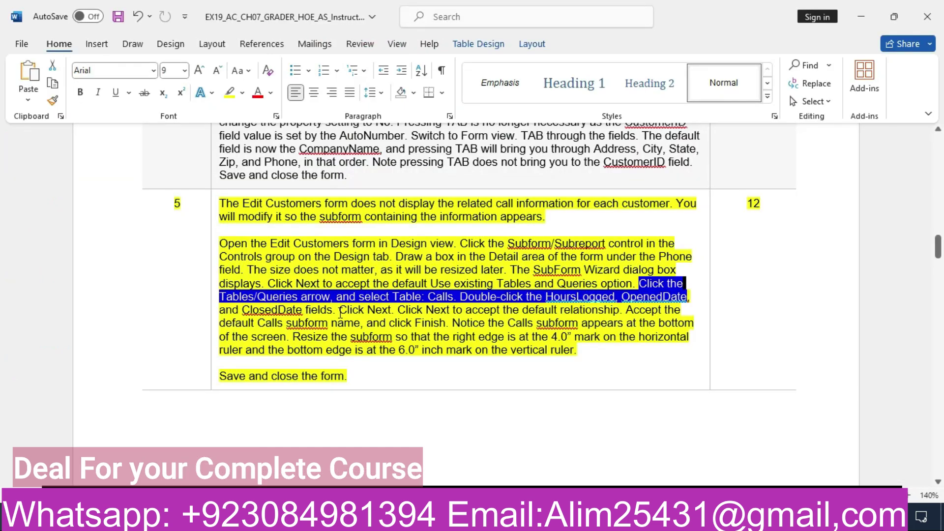
{"action": "left_click_drag", "start_coordinate": [340, 312], "coordinate": [618, 310]}
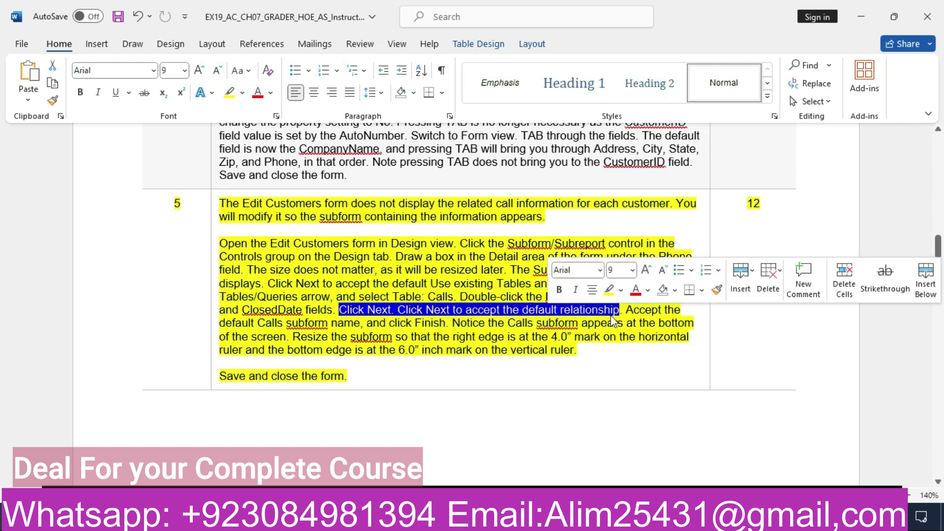
{"action": "key", "text": "alt+Tab"}
{"action": "left_click", "coordinate": [543, 315]}
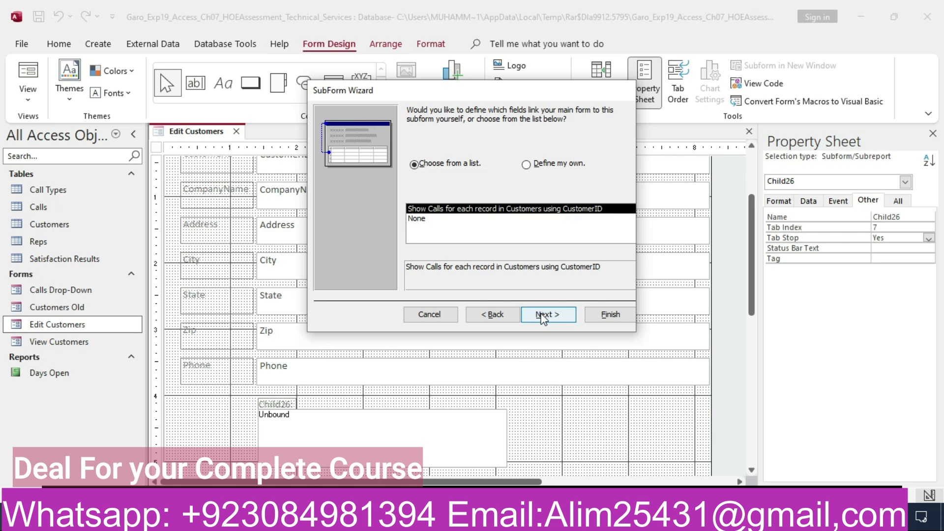
{"action": "left_click", "coordinate": [543, 315]}
Read the naming instruction in Word, and in Access finish the SubForm Wizard with the default name Calls subform.
{"action": "left_click", "coordinate": [560, 518]}
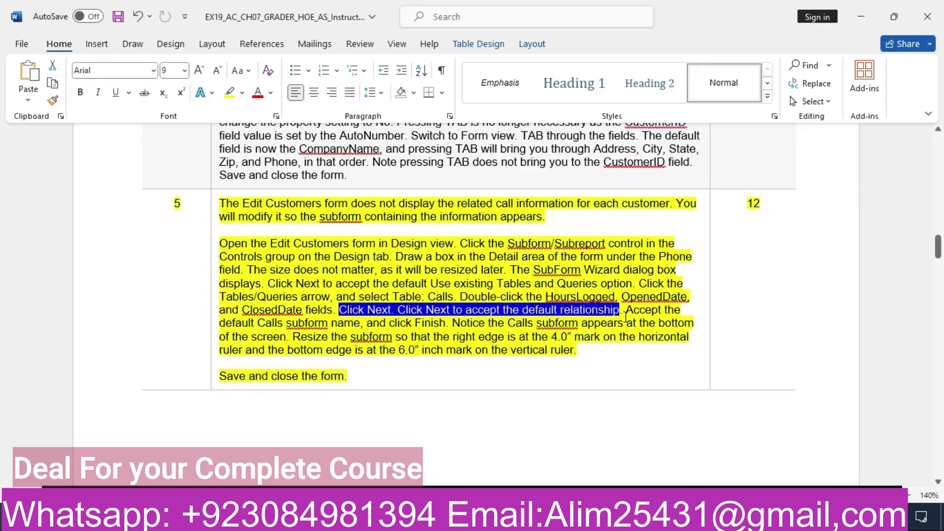
{"action": "left_click_drag", "start_coordinate": [629, 310], "coordinate": [448, 324]}
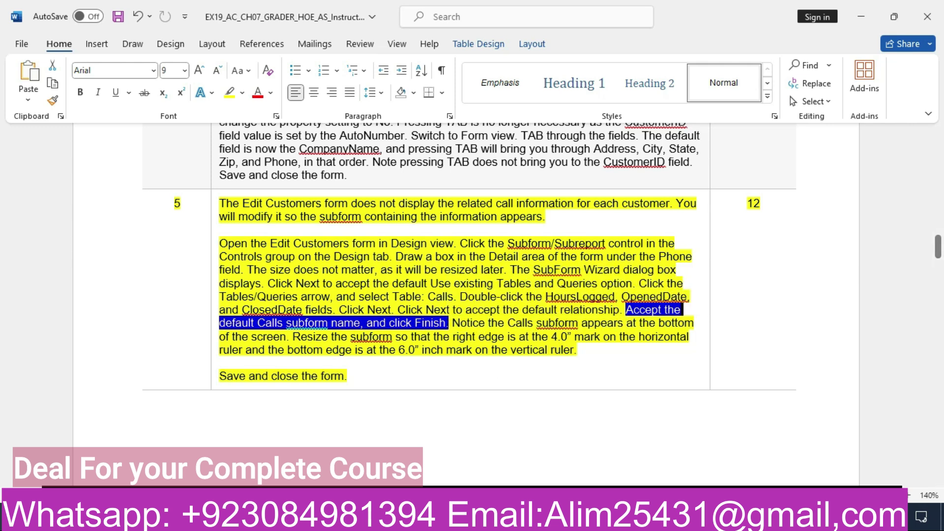
{"action": "left_click", "coordinate": [590, 516]}
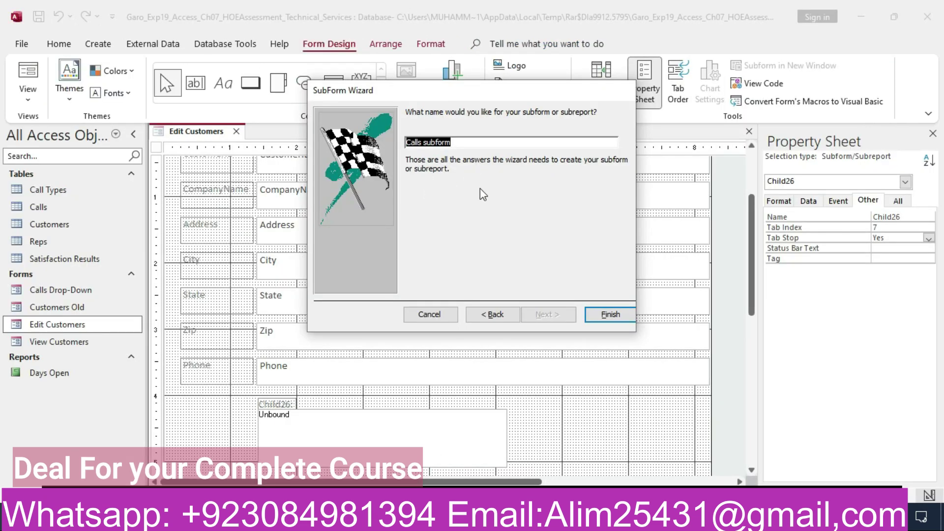
{"action": "left_click", "coordinate": [611, 315]}
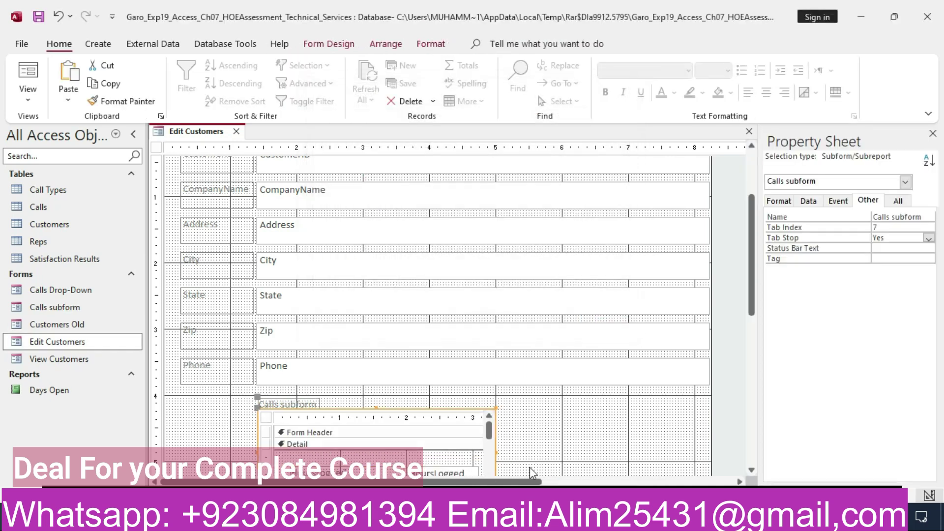
Read the instruction about the Calls subform's location in Word, and in Access view the whole subform below the Phone field.
{"action": "key", "text": "alt+Tab"}
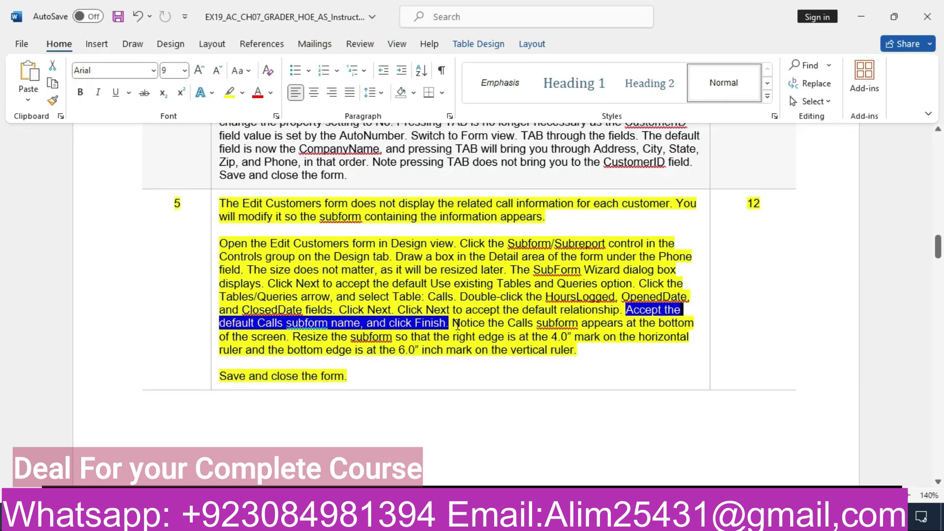
{"action": "left_click_drag", "start_coordinate": [453, 323], "coordinate": [287, 341]}
{"action": "left_click", "coordinate": [344, 518]}
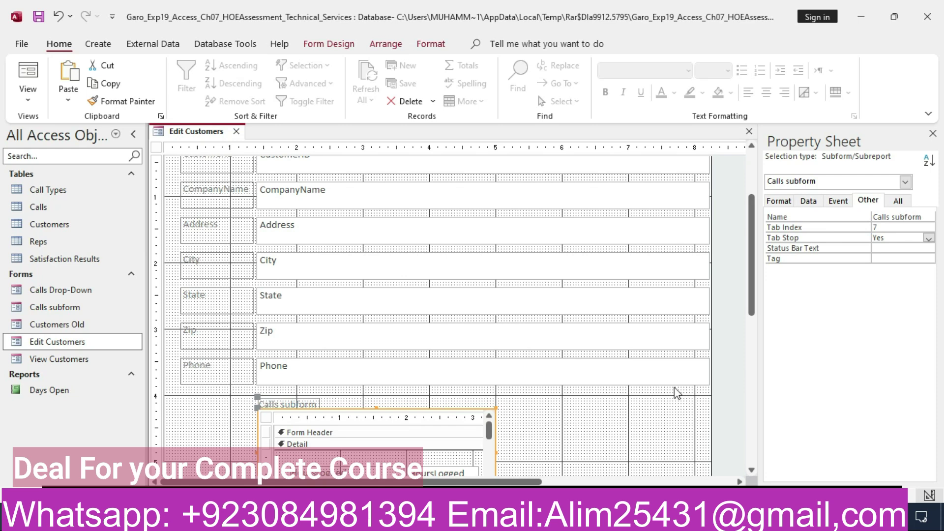
{"action": "left_click", "coordinate": [752, 470]}
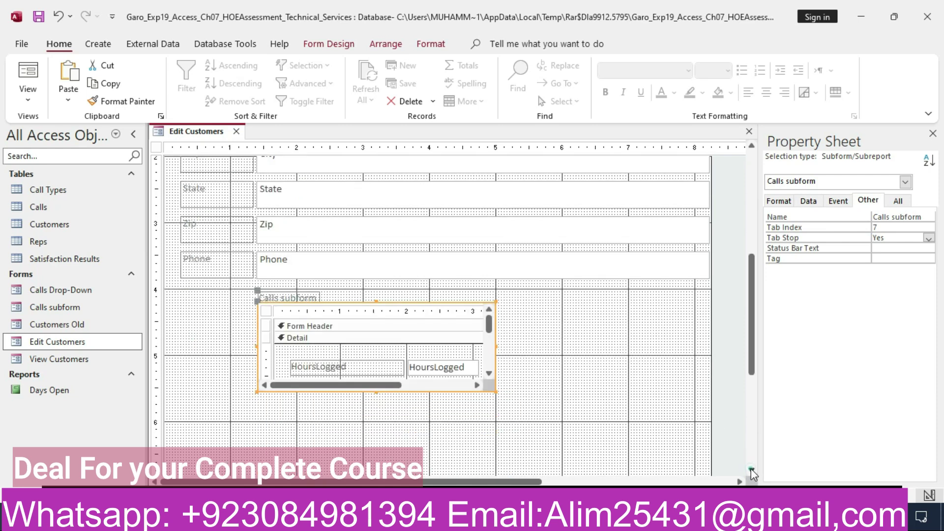
Read the resize instruction in Word, and in Access resize the Calls subform so its right edge sits at the 4-inch horizontal mark.
{"action": "key", "text": "alt+Tab"}
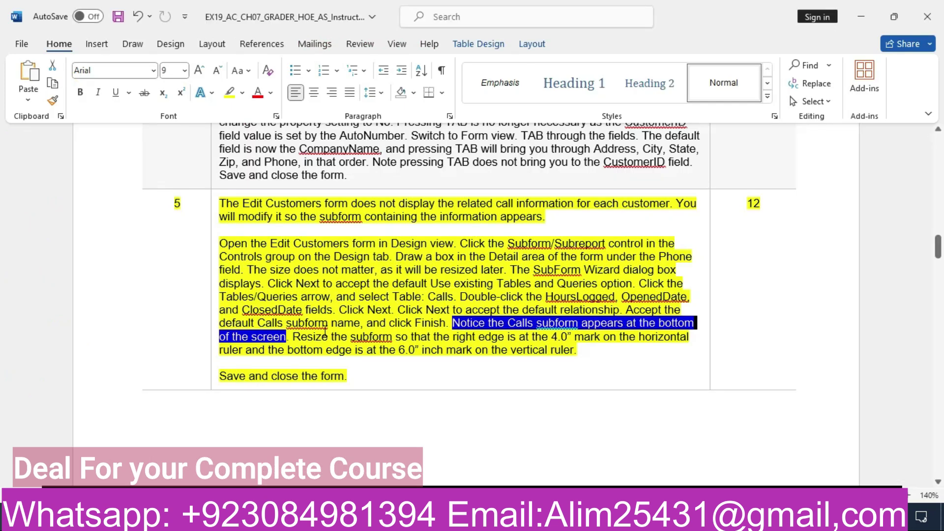
{"action": "left_click_drag", "start_coordinate": [294, 337], "coordinate": [676, 346]}
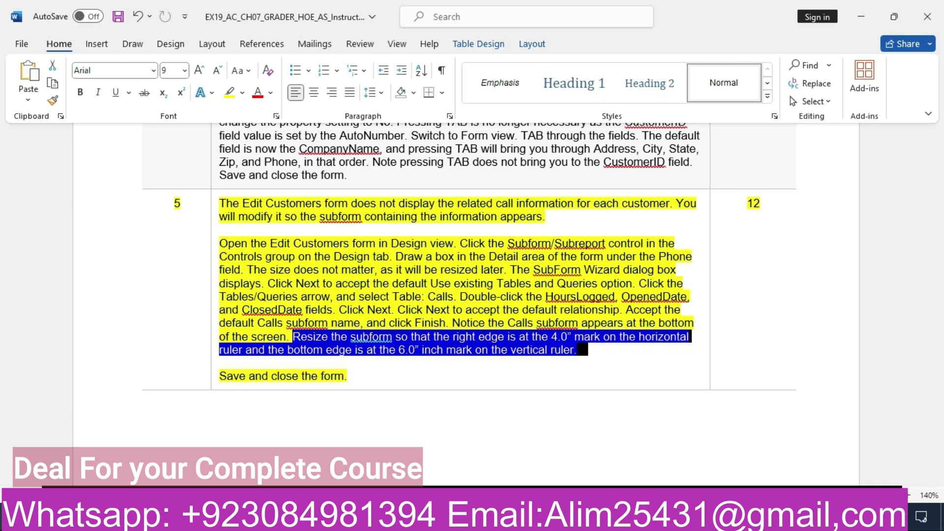
{"action": "key", "text": "alt+Tab"}
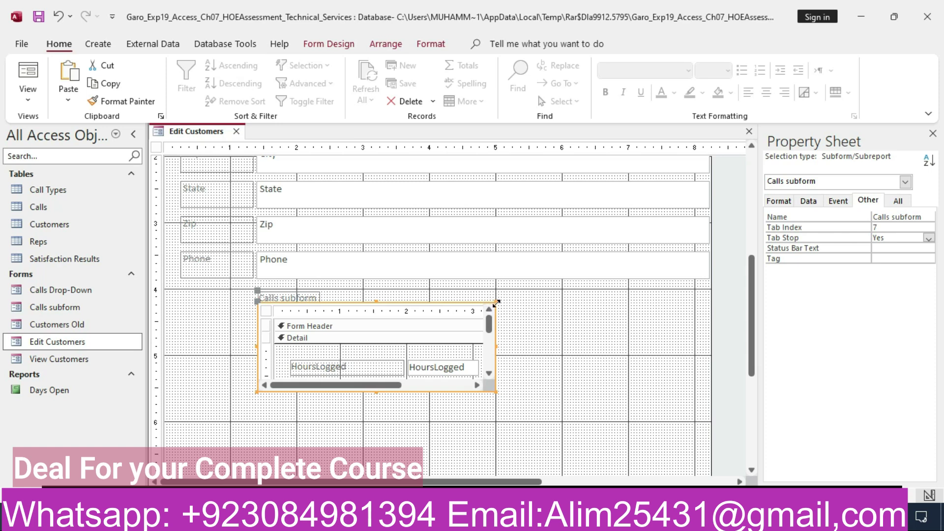
{"action": "left_click_drag", "start_coordinate": [496, 303], "coordinate": [430, 300]}
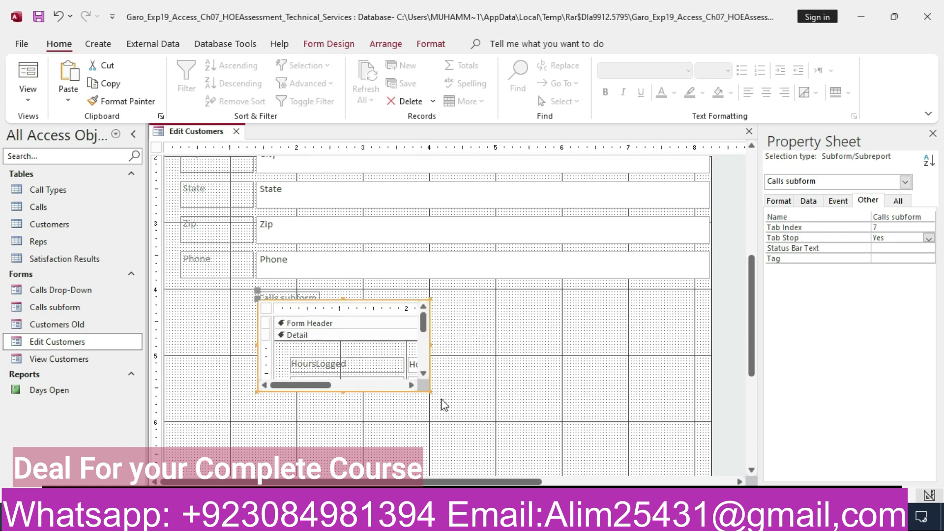
Recheck the resize instruction in Word, and in Access try to select the Calls subform by its border for further resizing.
{"action": "key", "text": "alt+Tab"}
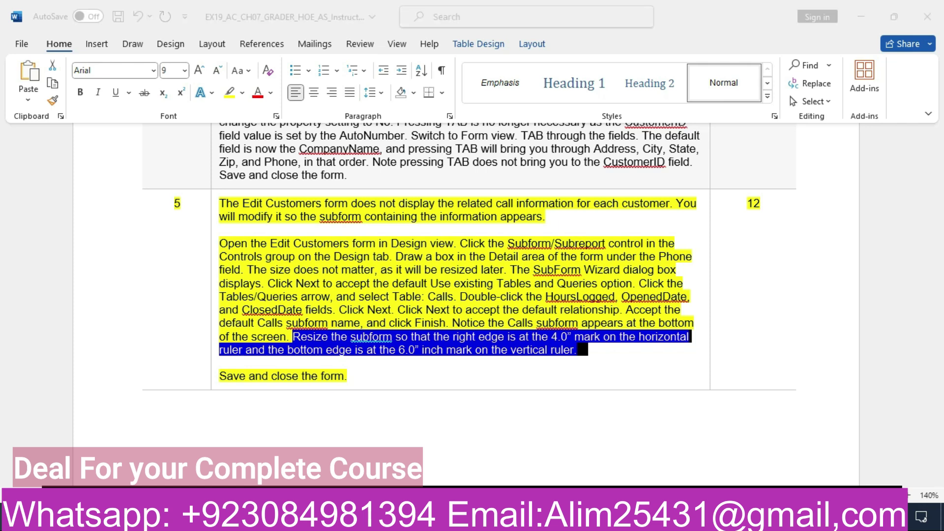
{"action": "key", "text": "alt+Tab"}
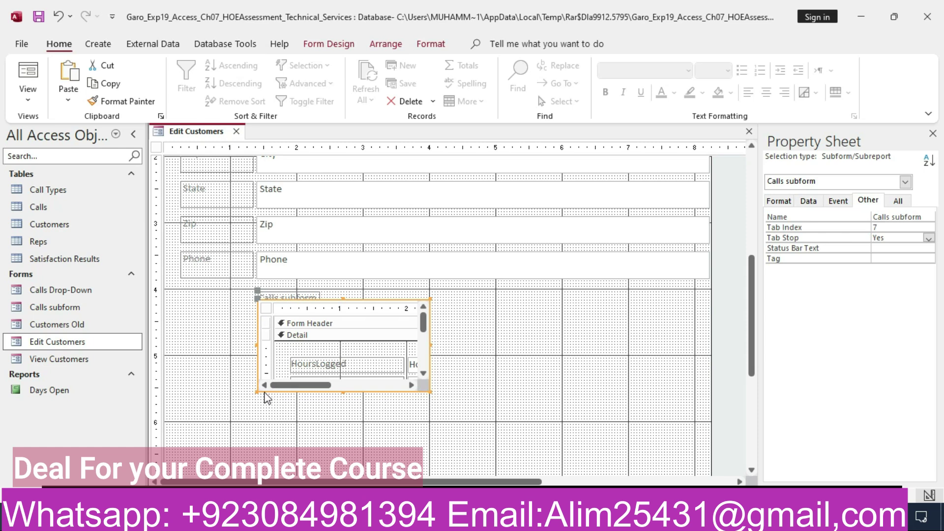
{"action": "right_click", "coordinate": [438, 416]}
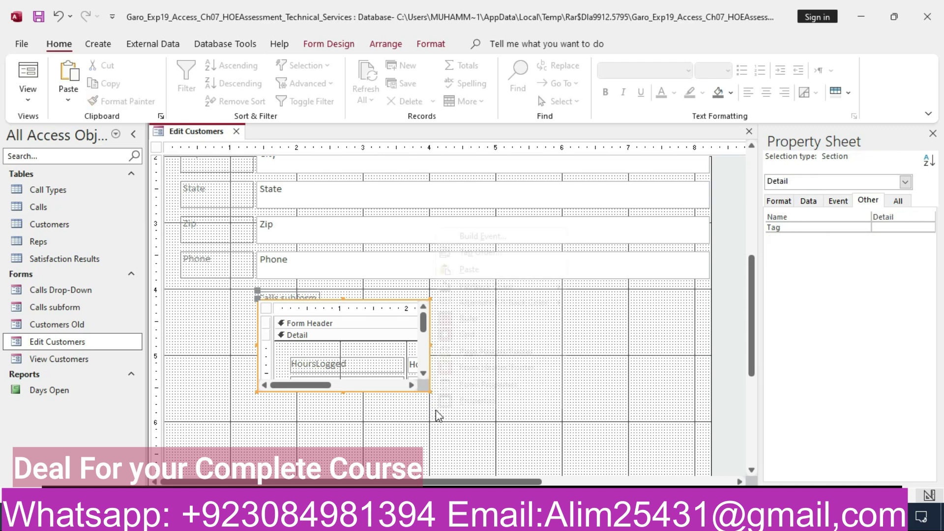
{"action": "left_click", "coordinate": [420, 387]}
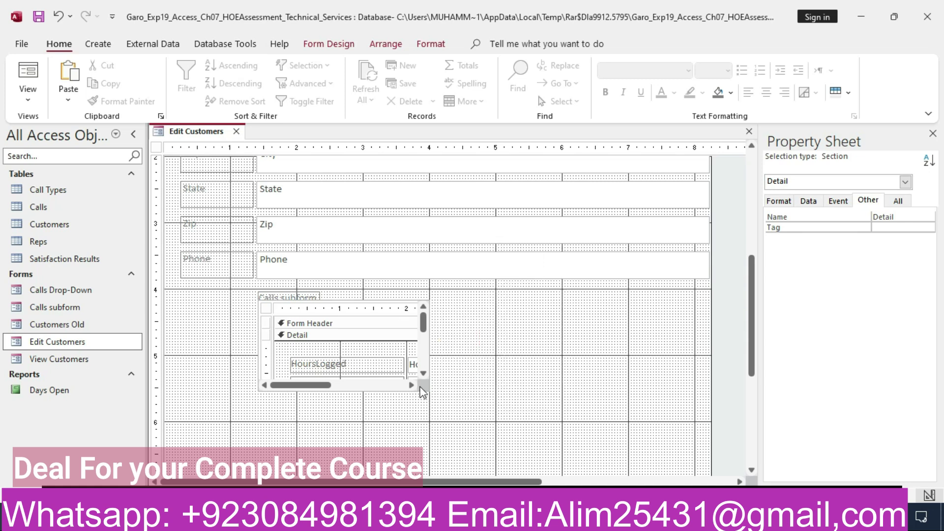
{"action": "left_click", "coordinate": [383, 389]}
{"action": "left_click_drag", "start_coordinate": [383, 388], "coordinate": [278, 387]}
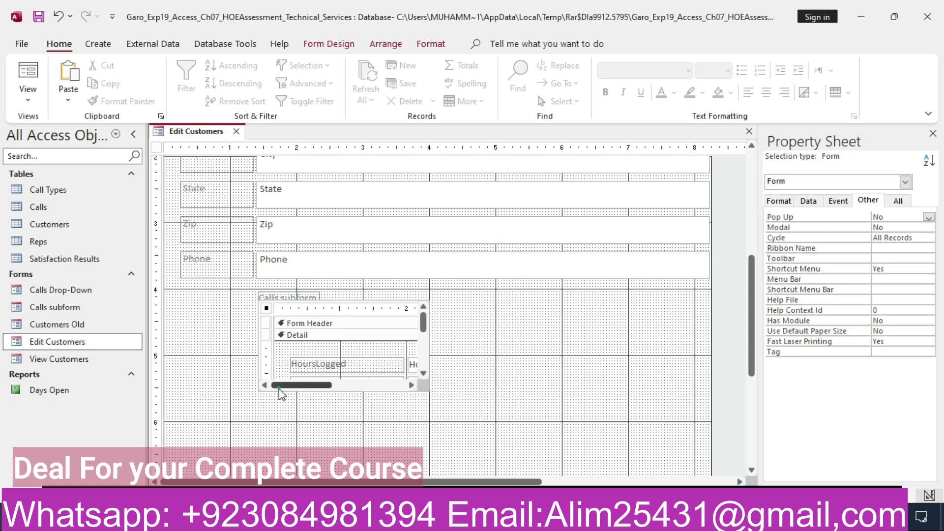
{"action": "left_click", "coordinate": [271, 304]}
{"action": "left_click", "coordinate": [261, 311]}
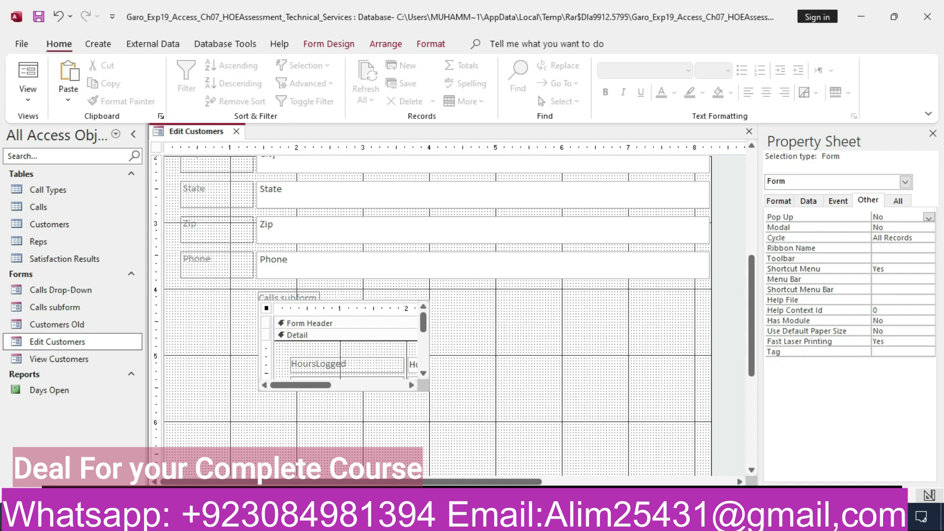
Recheck the end of step 5 in Word, and in Access save and close the Edit Customers form.
{"action": "key", "text": "alt+Tab"}
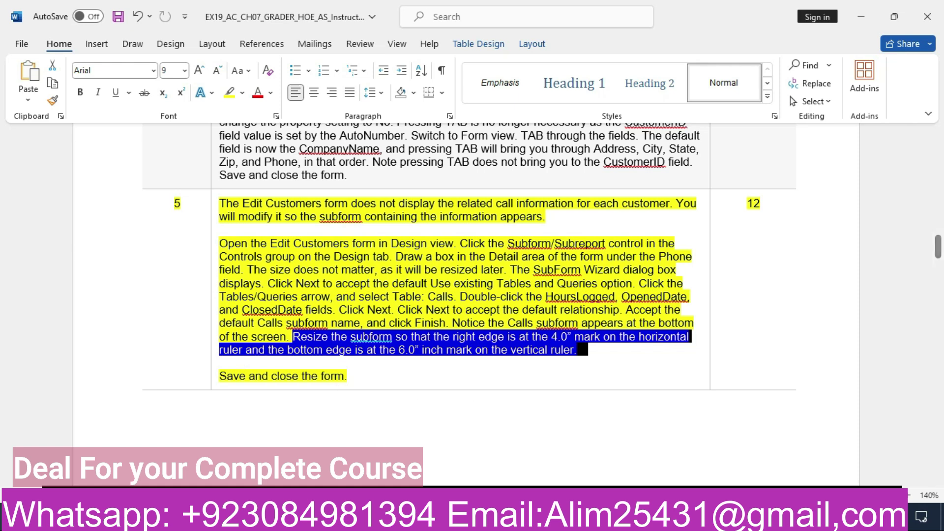
{"action": "key", "text": "alt+Tab"}
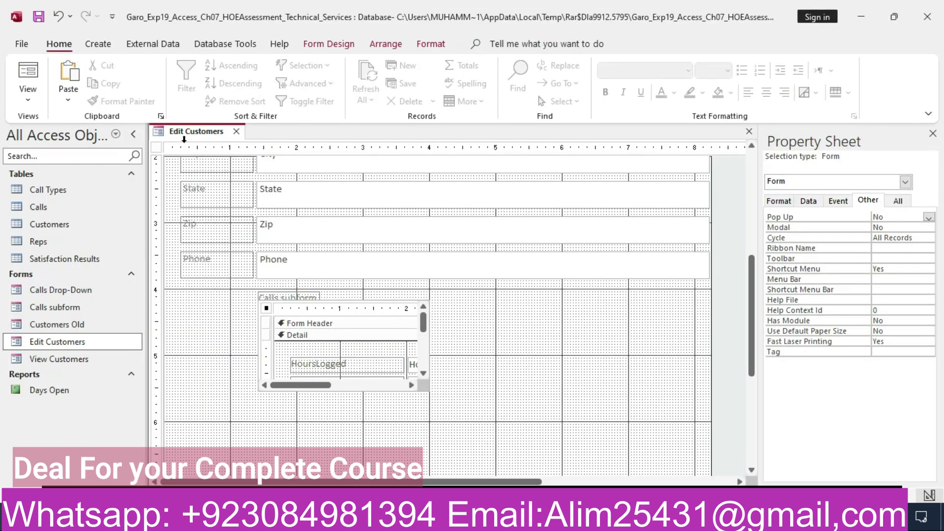
{"action": "right_click", "coordinate": [189, 133]}
{"action": "left_click", "coordinate": [205, 145]}
{"action": "right_click", "coordinate": [202, 130]}
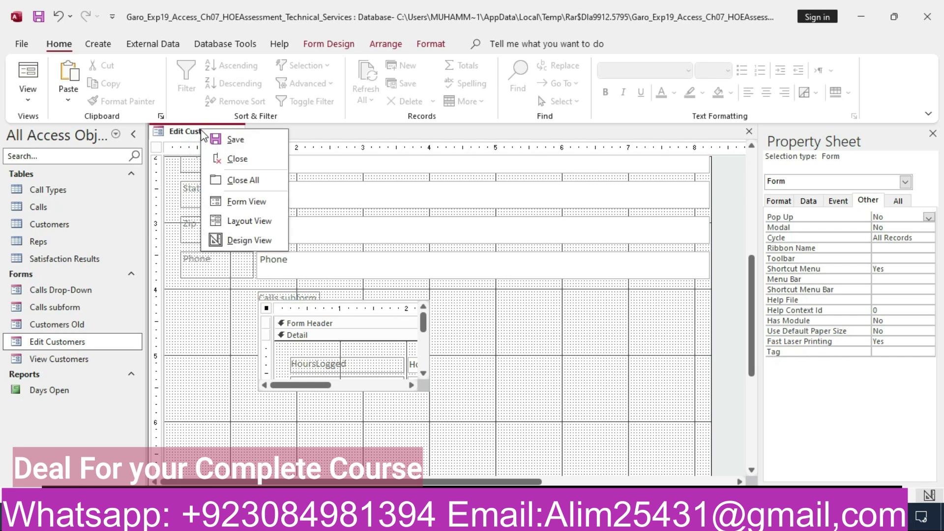
{"action": "left_click", "coordinate": [217, 160]}
Switch to Word, remove the yellow highlight from the whole step 5 row, and return to the start of the instructions.
{"action": "key", "text": "alt+Tab"}
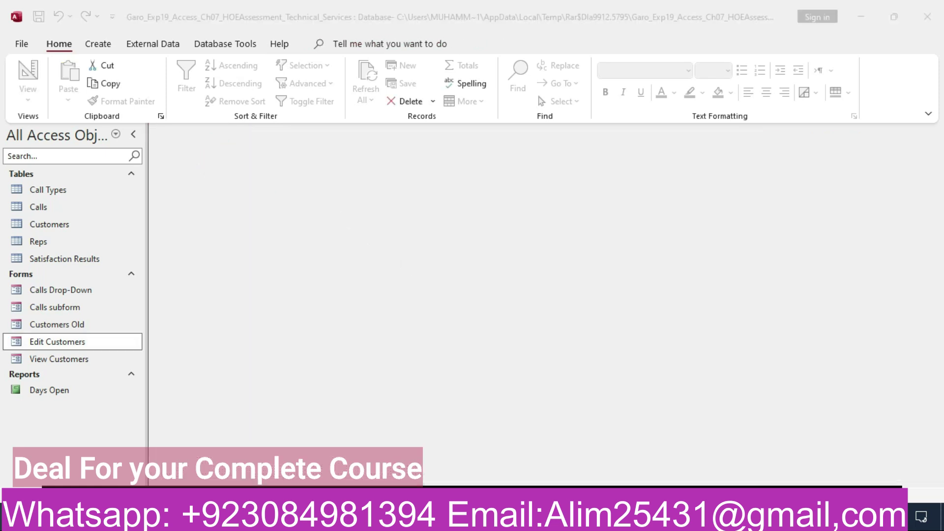
{"action": "left_click", "coordinate": [102, 220]}
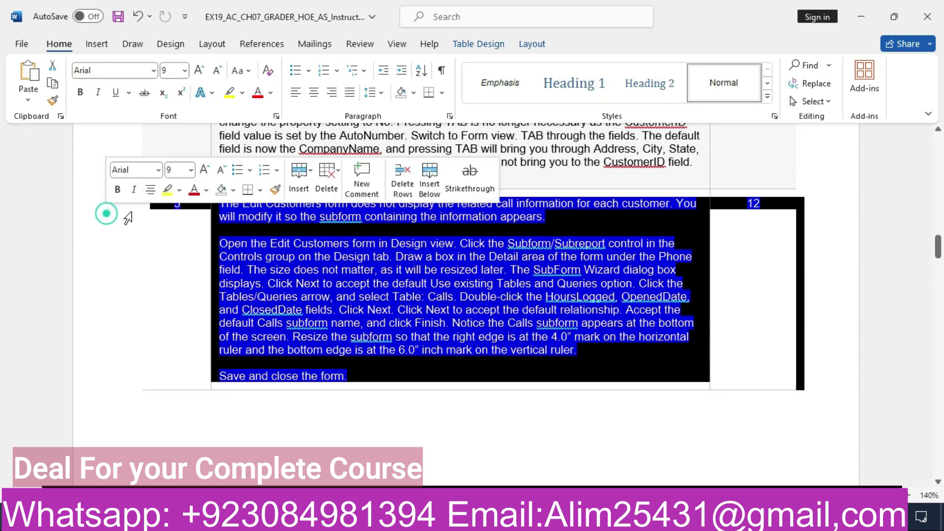
{"action": "left_click", "coordinate": [167, 190]}
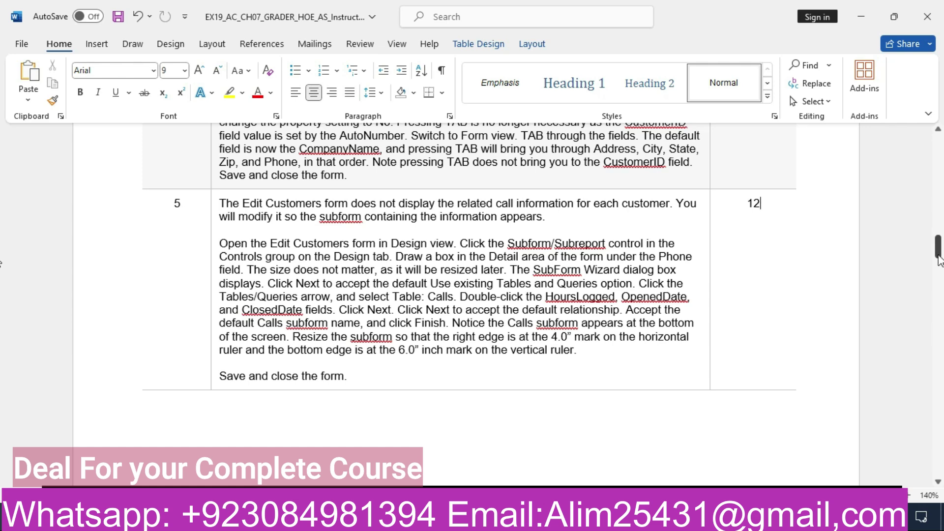
{"action": "left_click", "coordinate": [937, 253]}
{"action": "left_click_drag", "start_coordinate": [937, 253], "coordinate": [932, 159]}
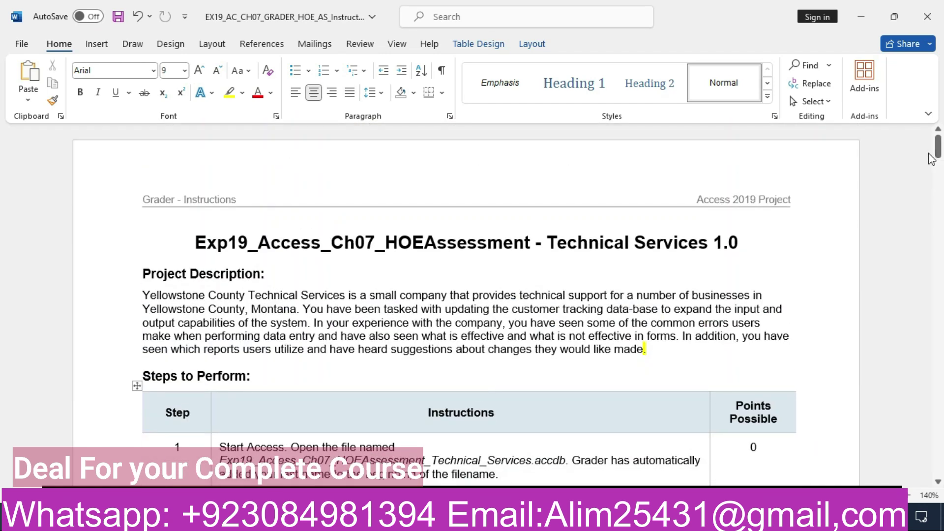